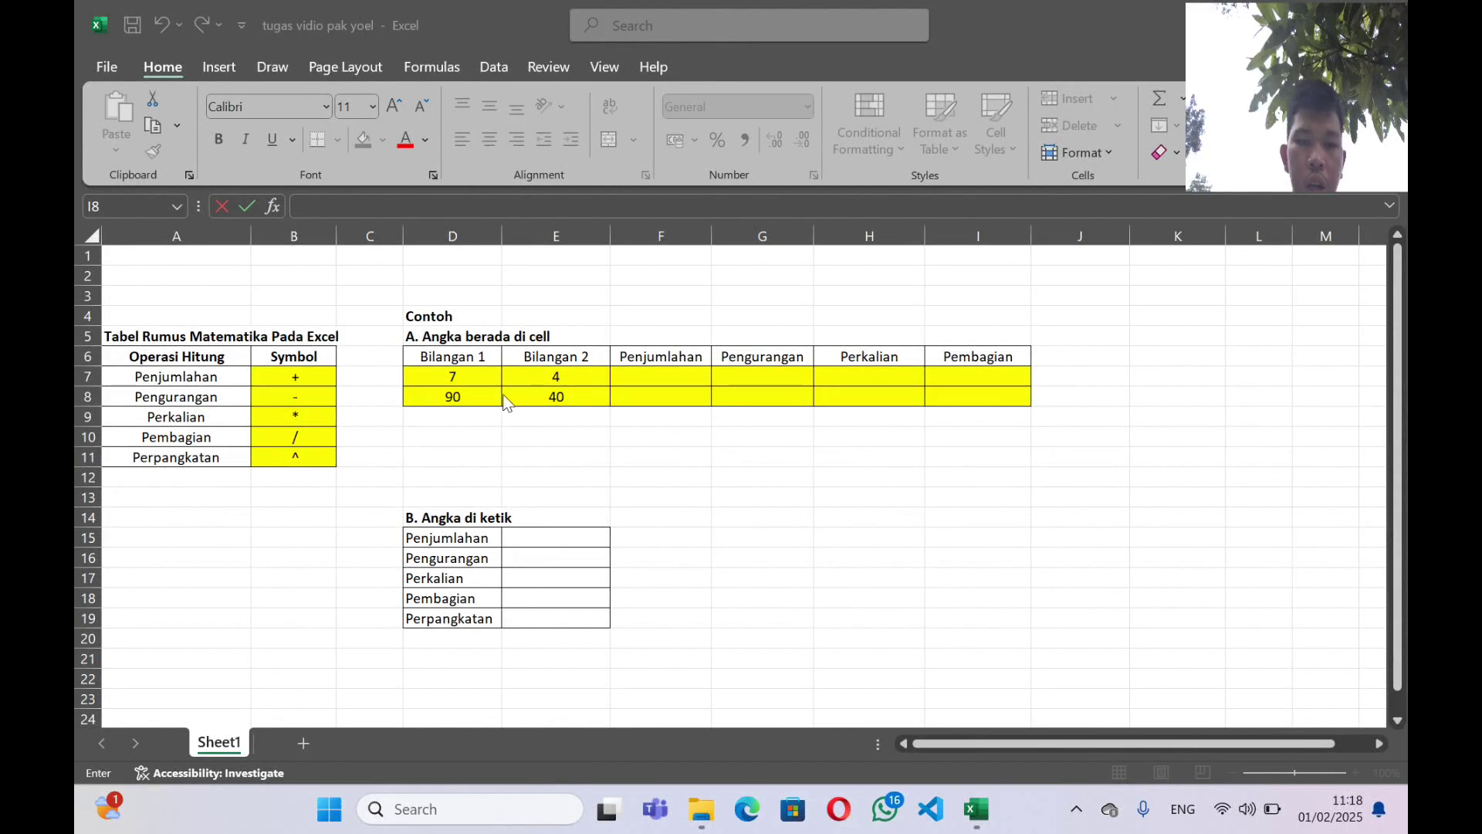
- Enter the formula =D7+E7 in cell F7 of the Penjumlahan column to add the first pair of numbers
click(655, 369)
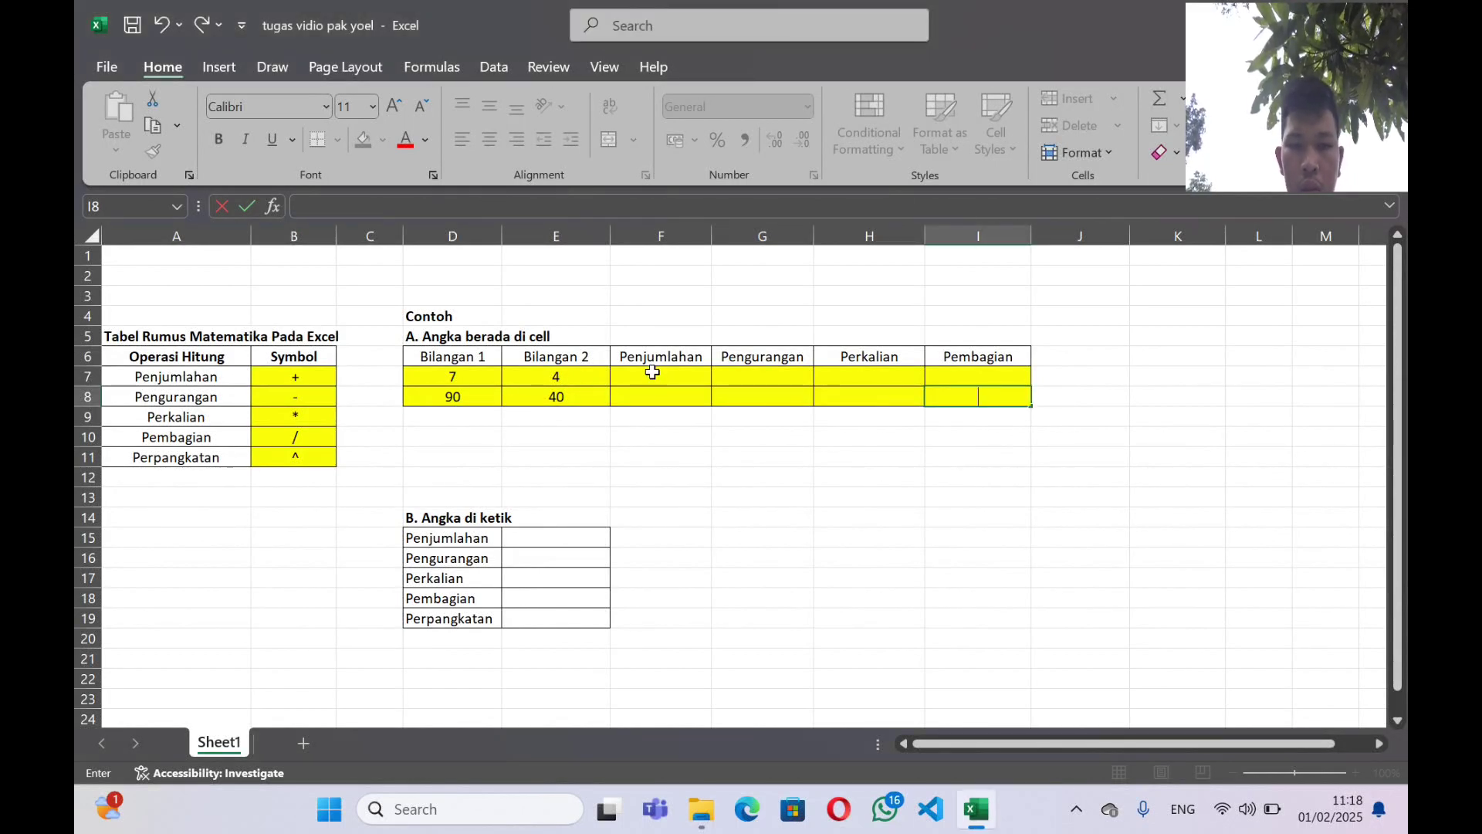
click(649, 378)
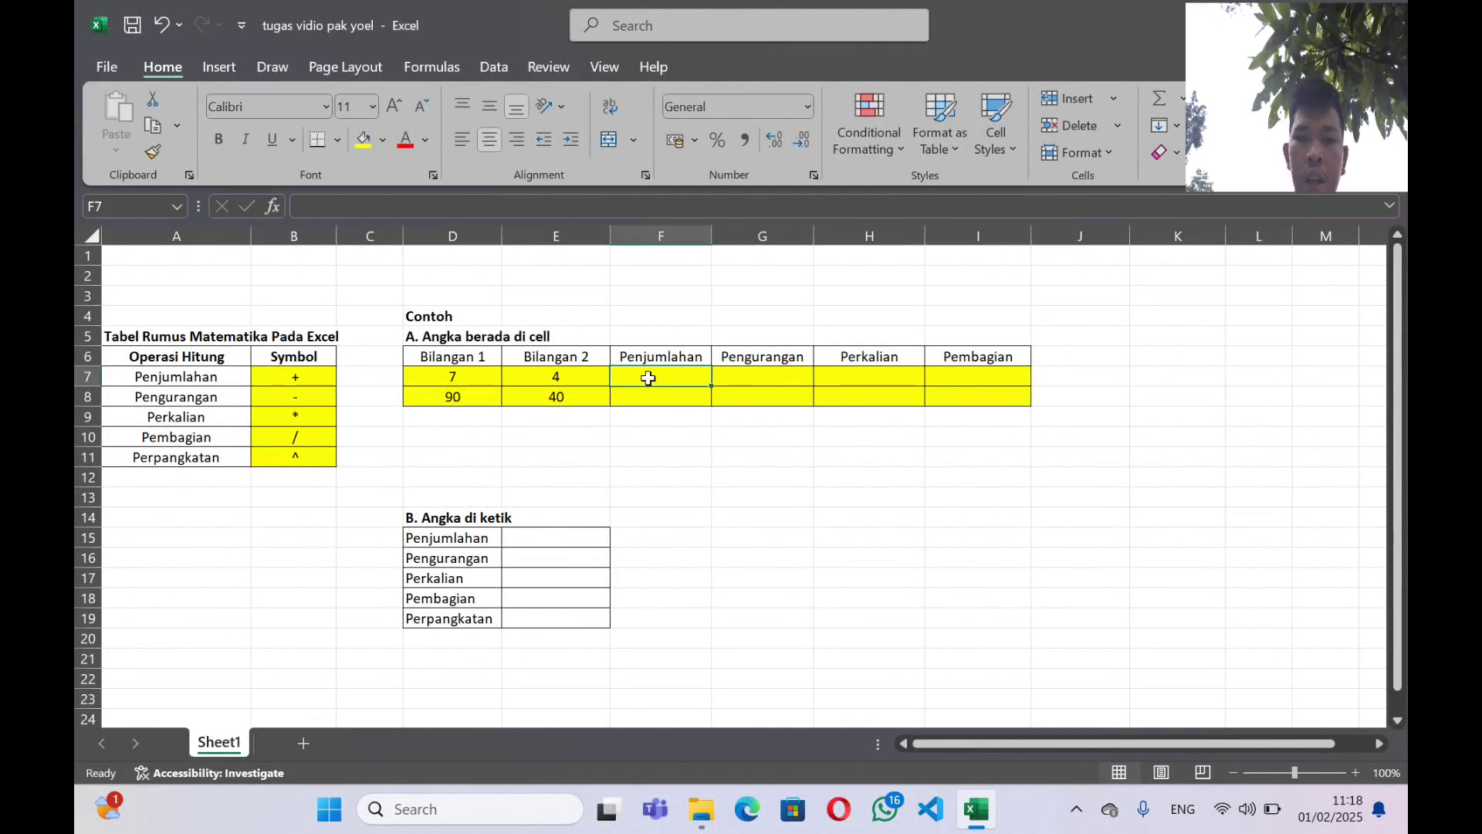
text(=)
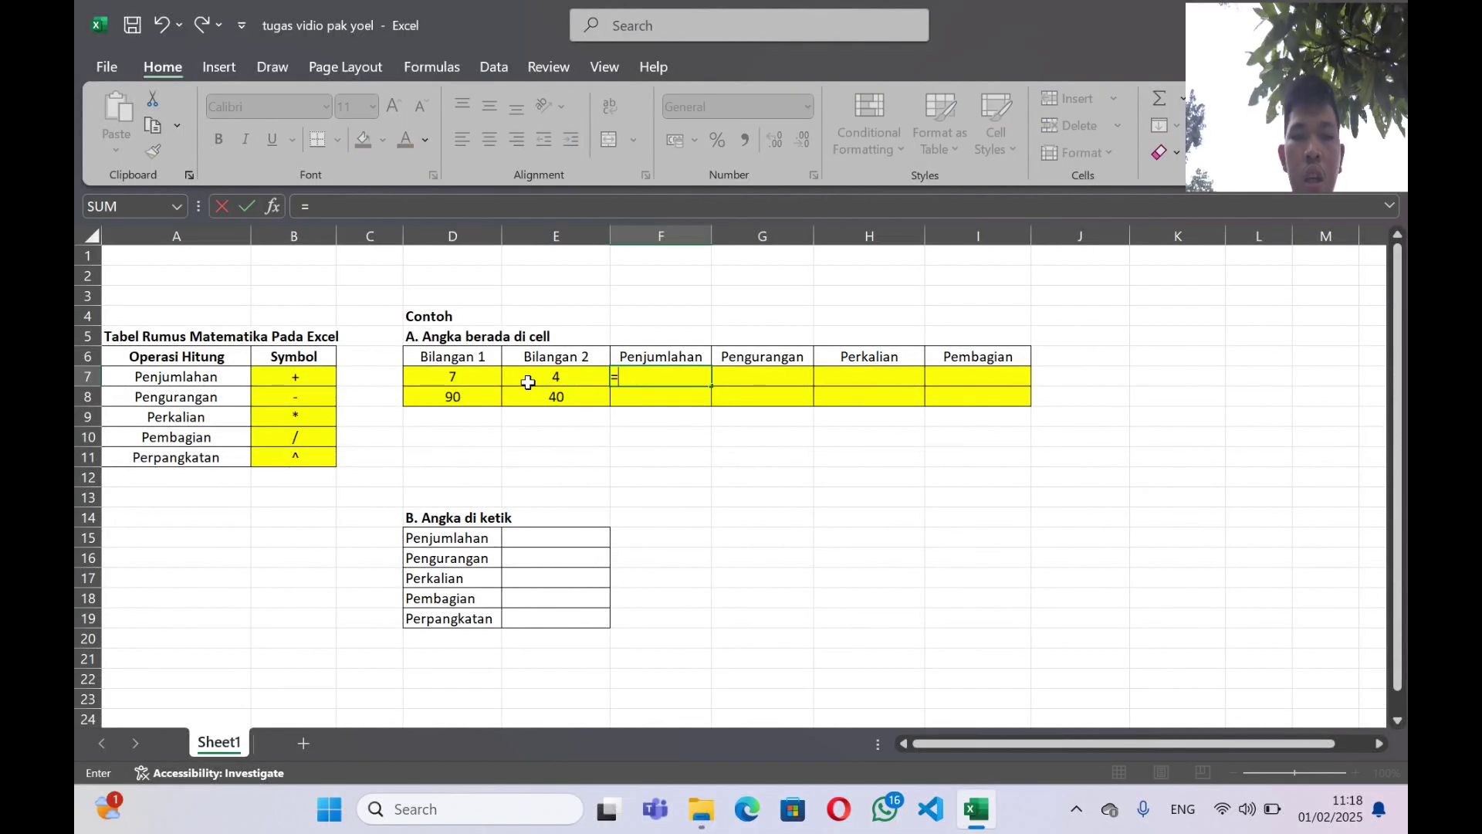
click(467, 379)
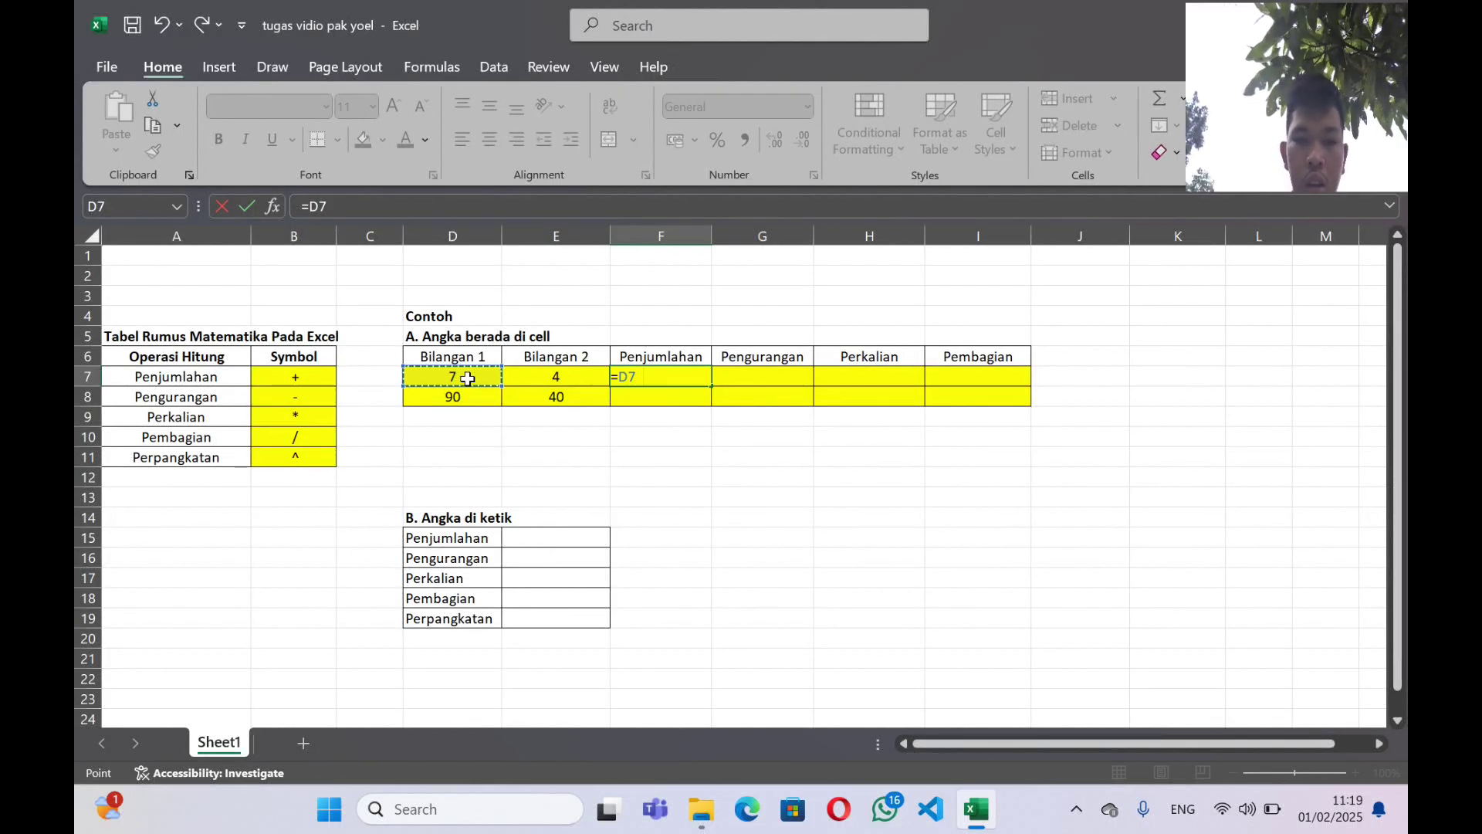
text(+)
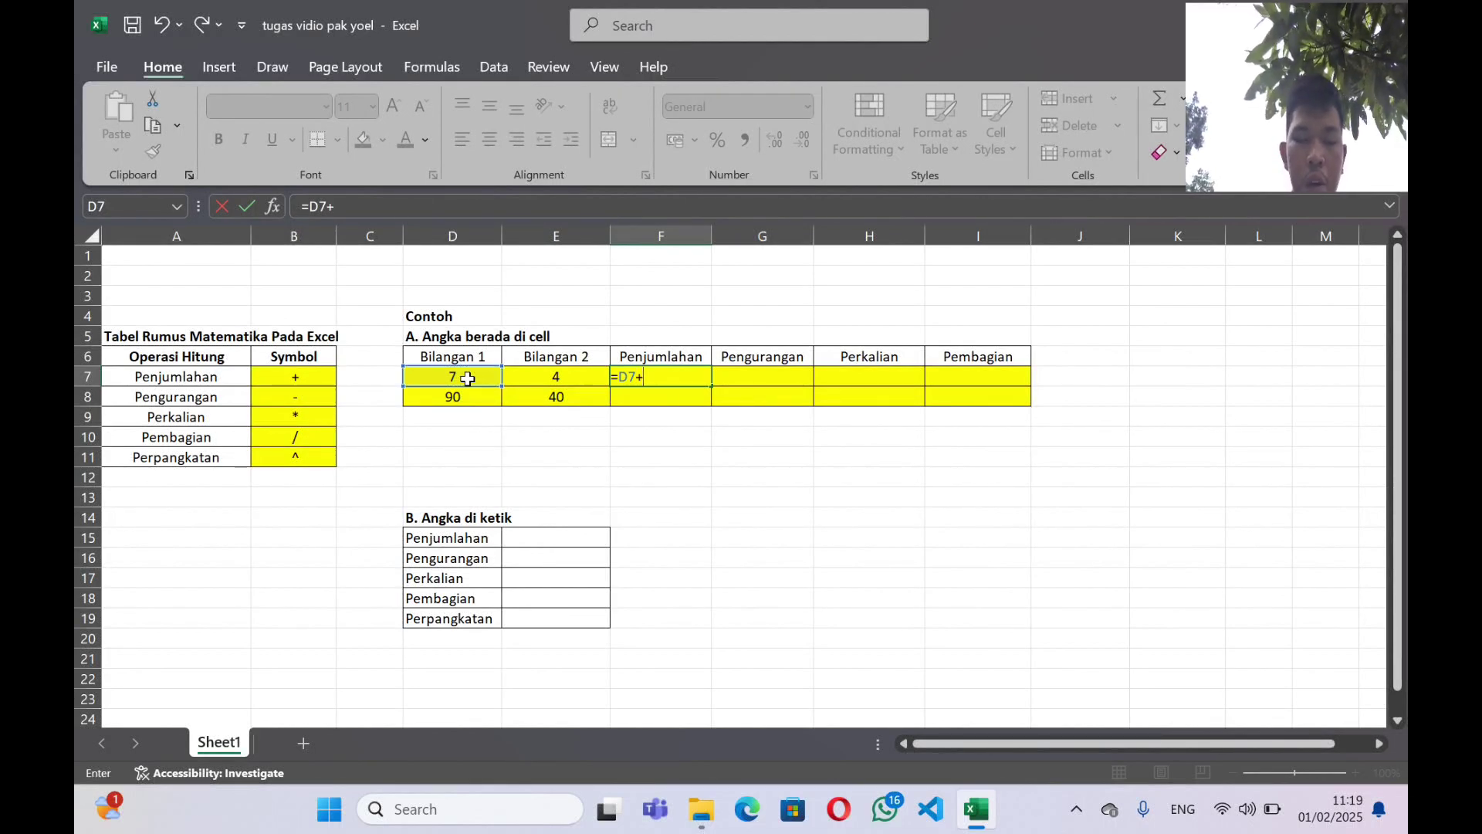
click(544, 379)
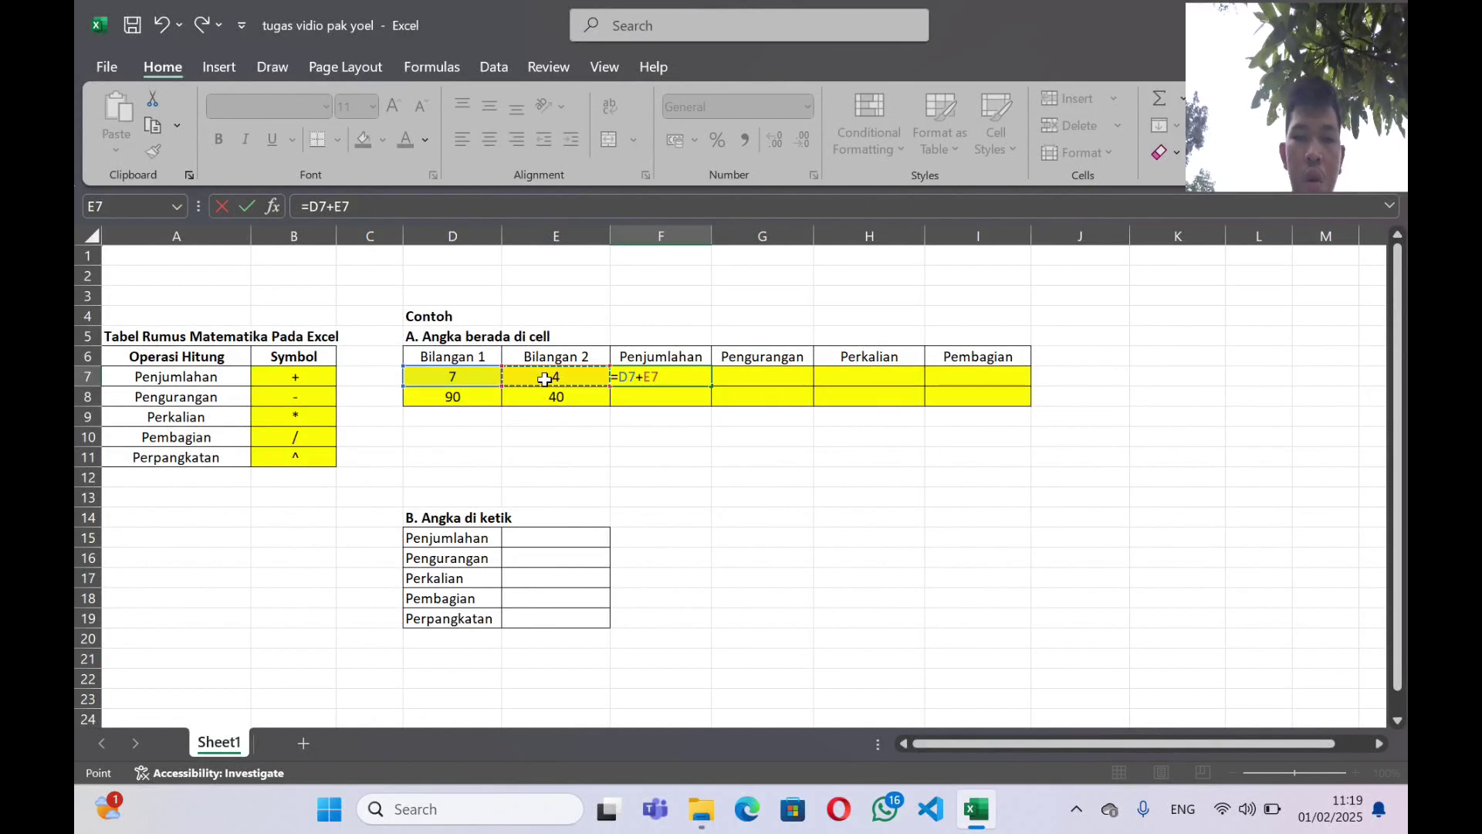
key(Return)
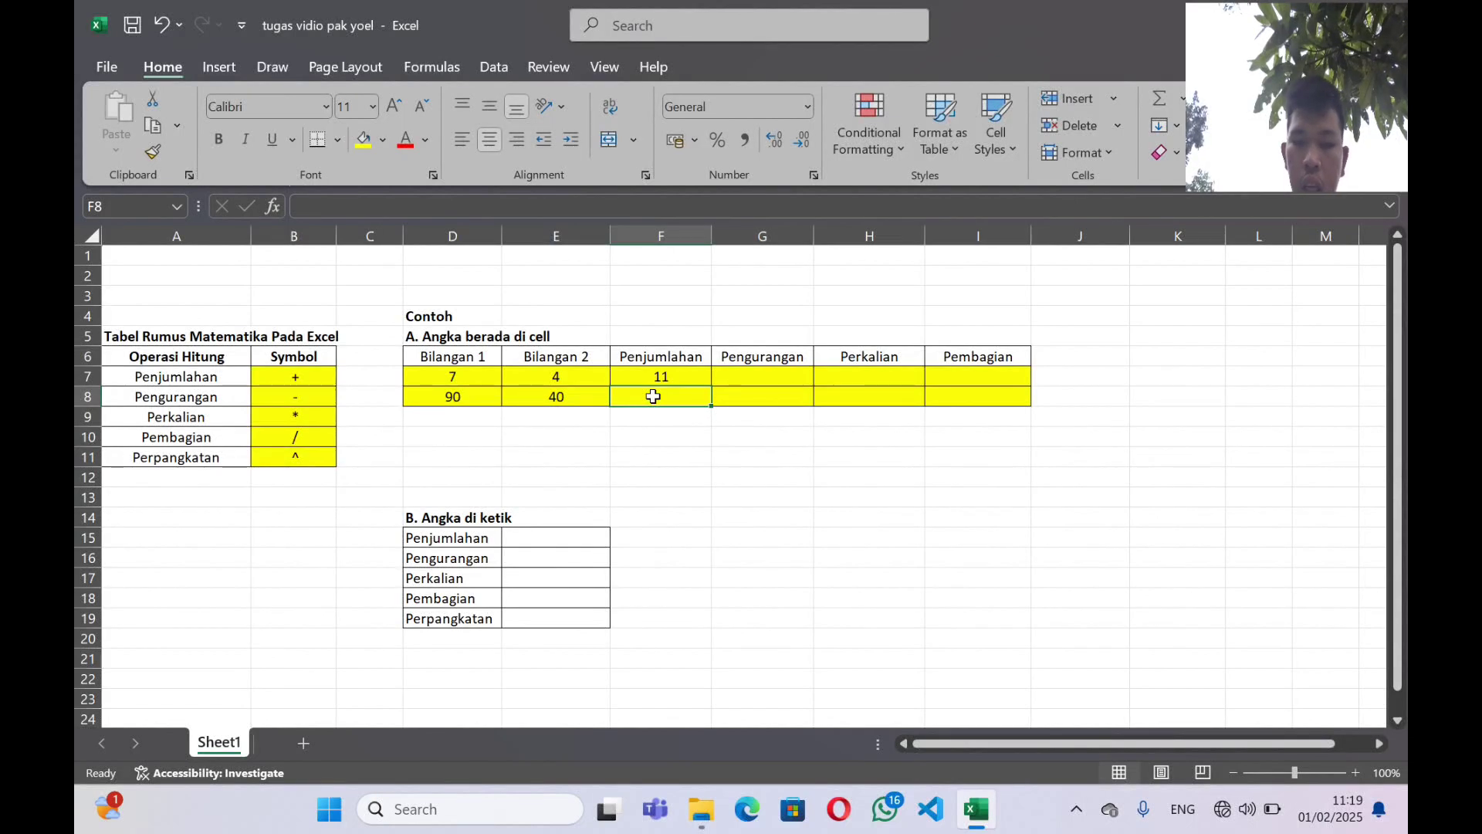
- Enter the formula =D8+E8 in cell F8 to add the second pair of numbers
text(=)
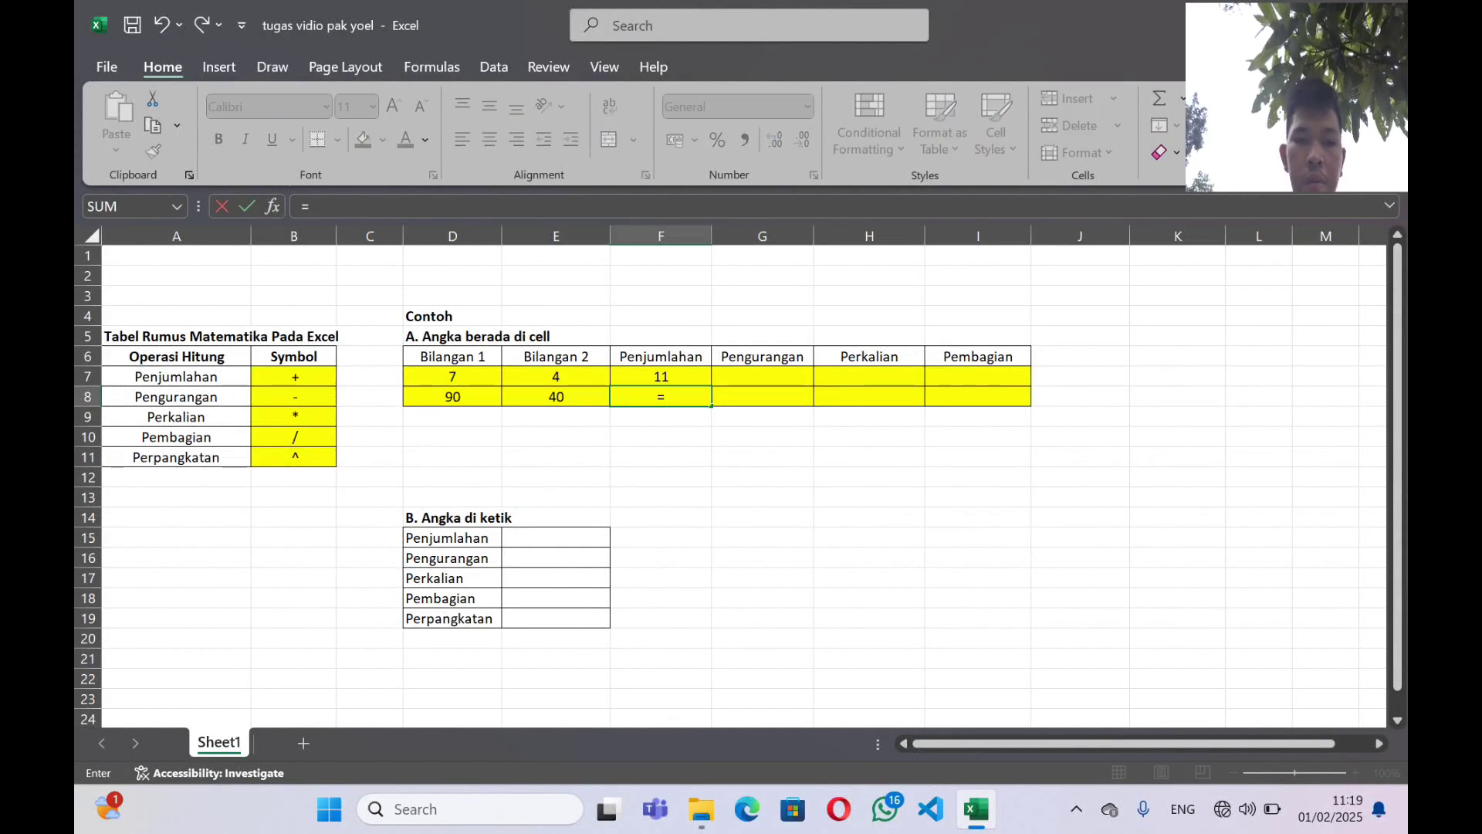
click(464, 397)
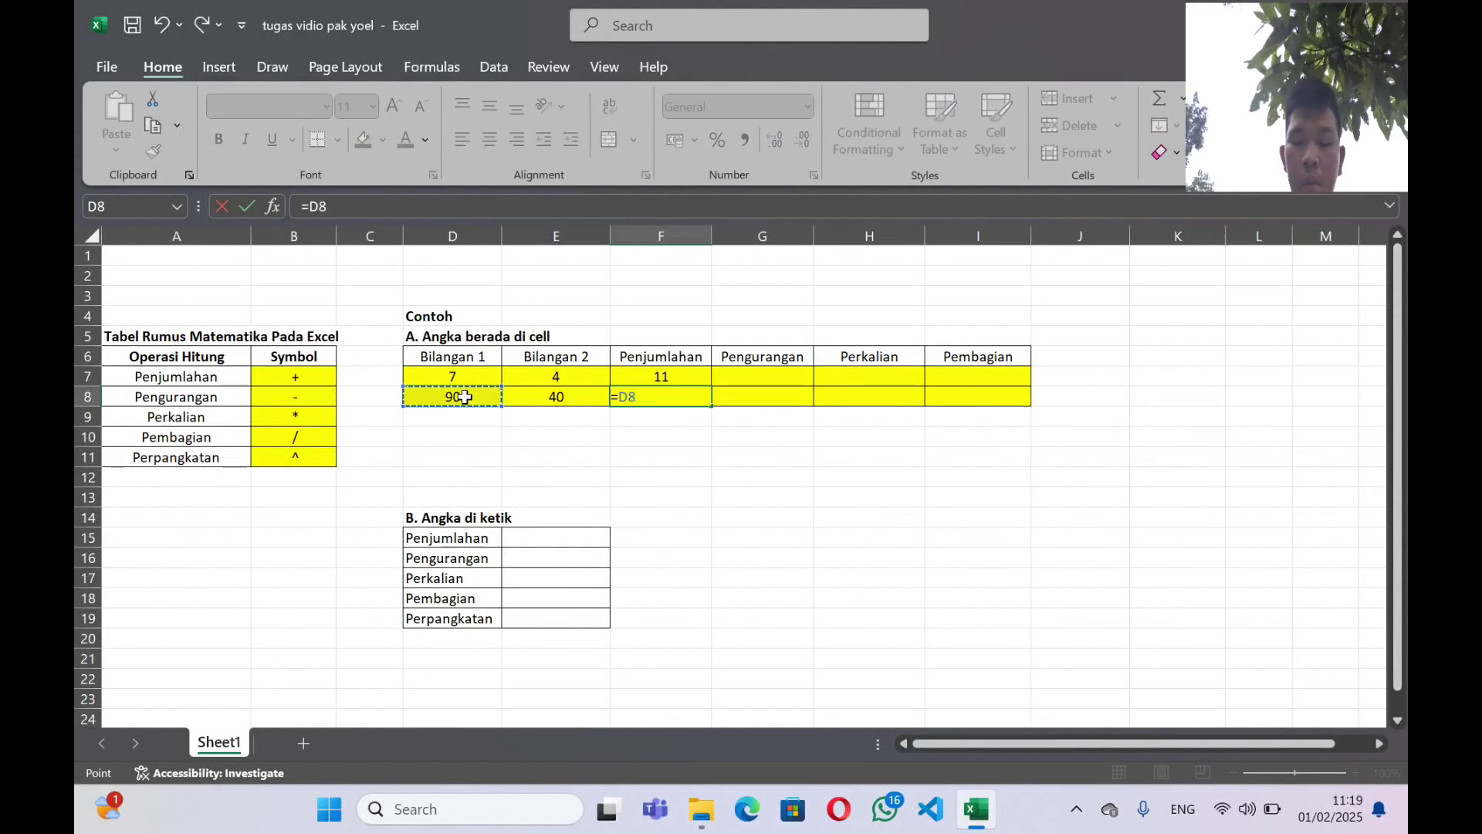
text(+)
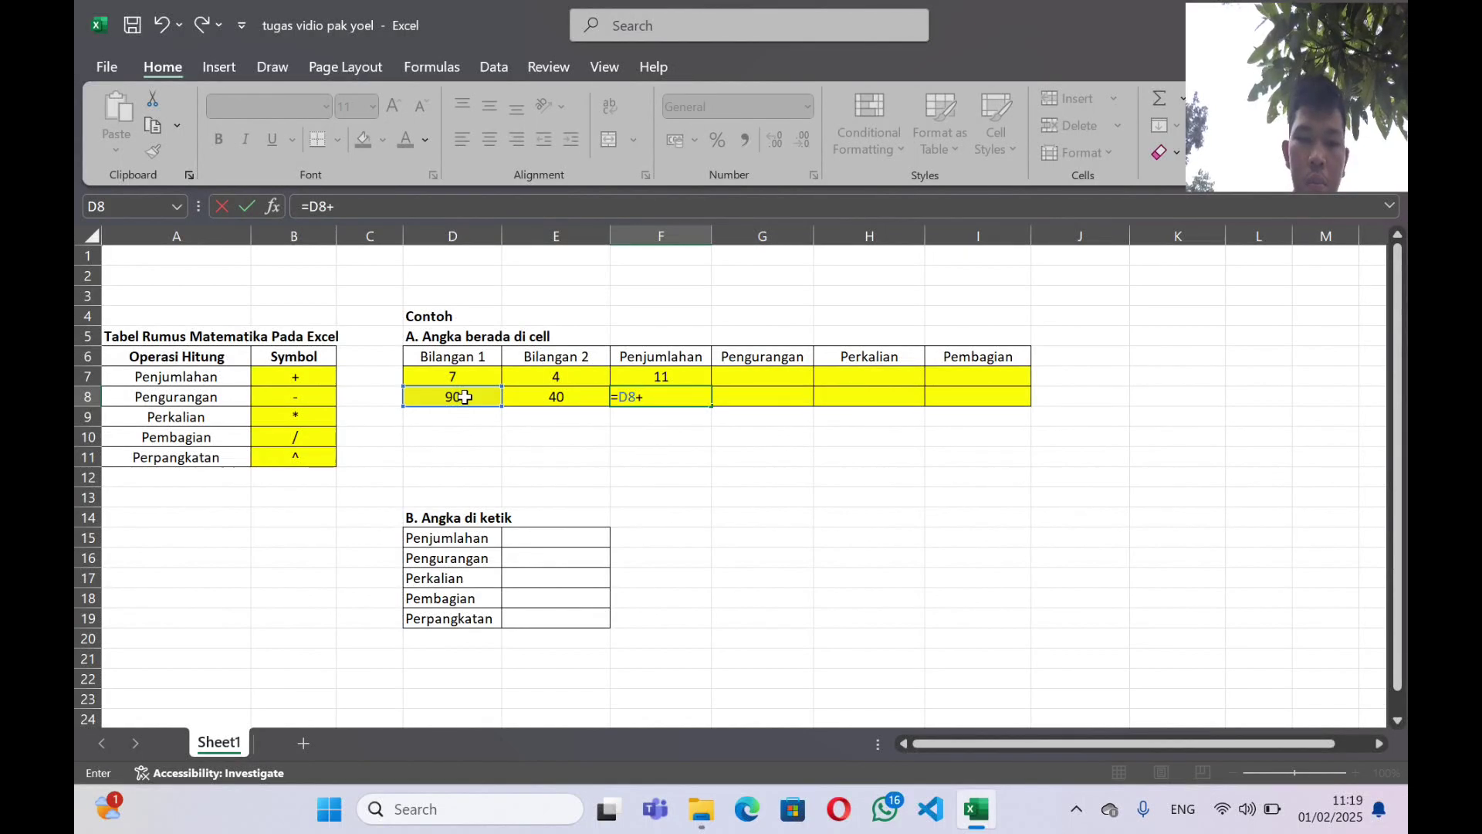
click(538, 399)
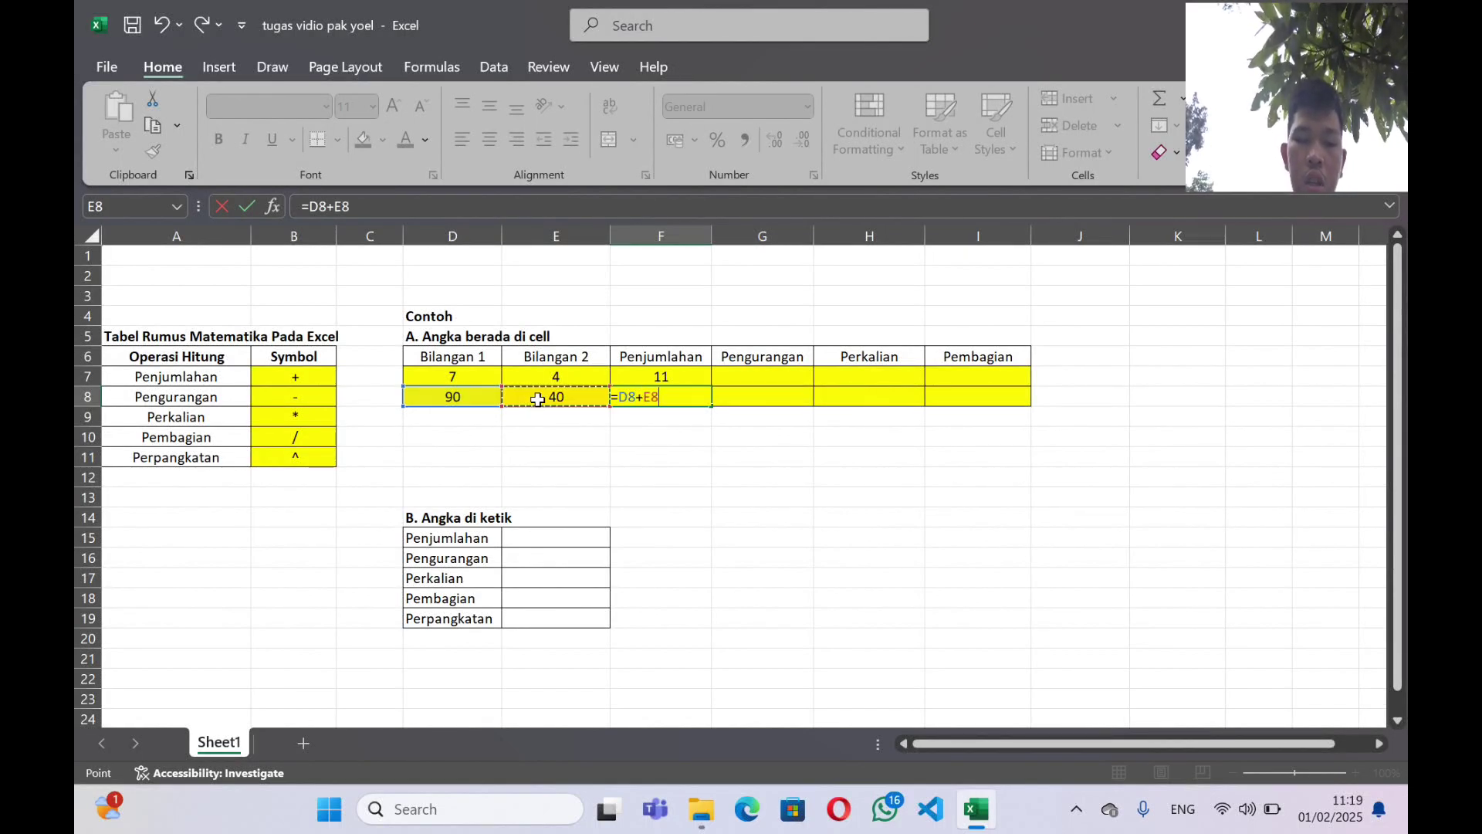
key(Return)
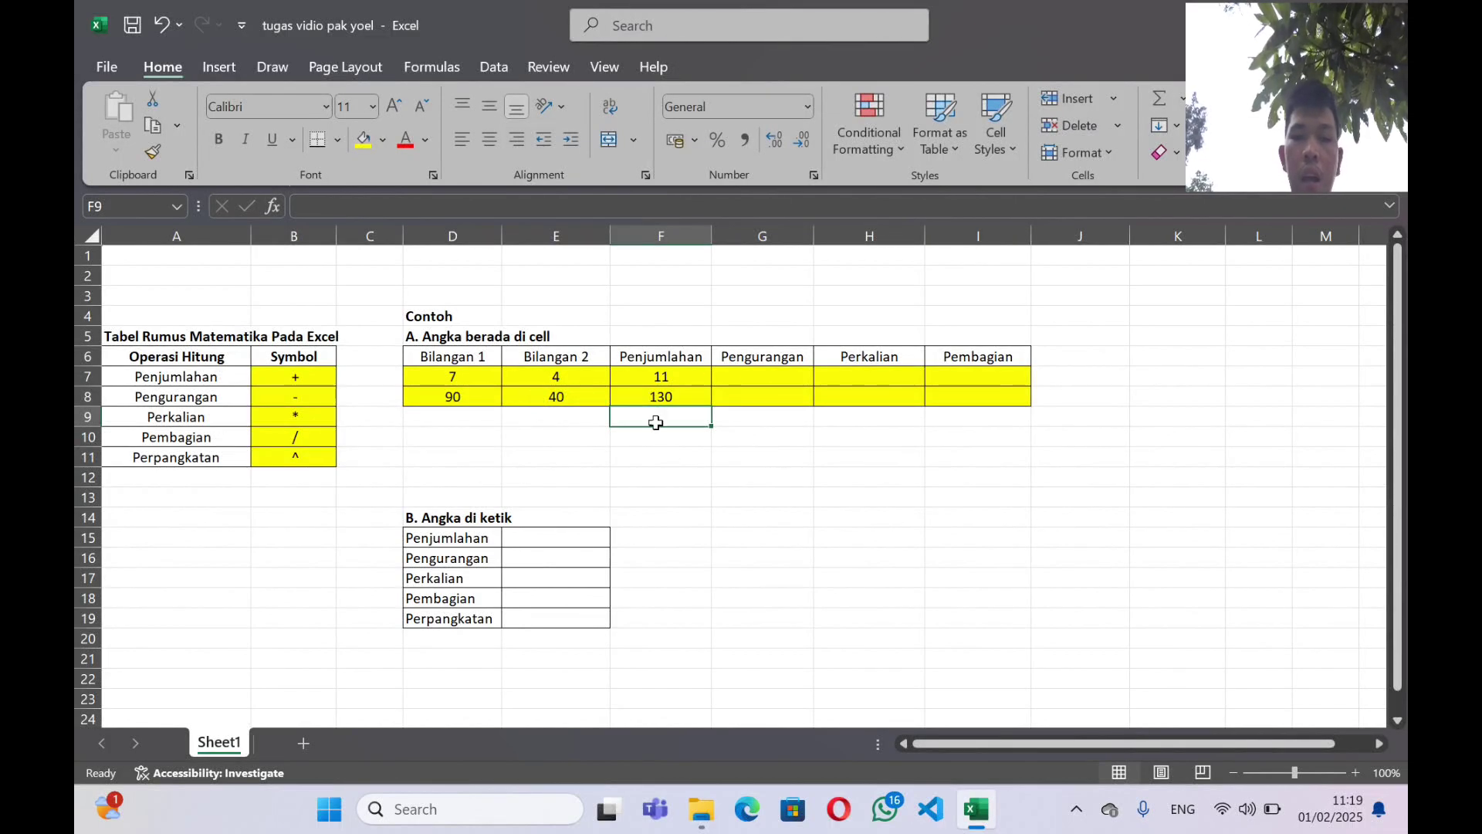
- Enter the formula =D7-E7 in cell G7 of the Pengurangan column to subtract the first pair of numbers
click(763, 375)
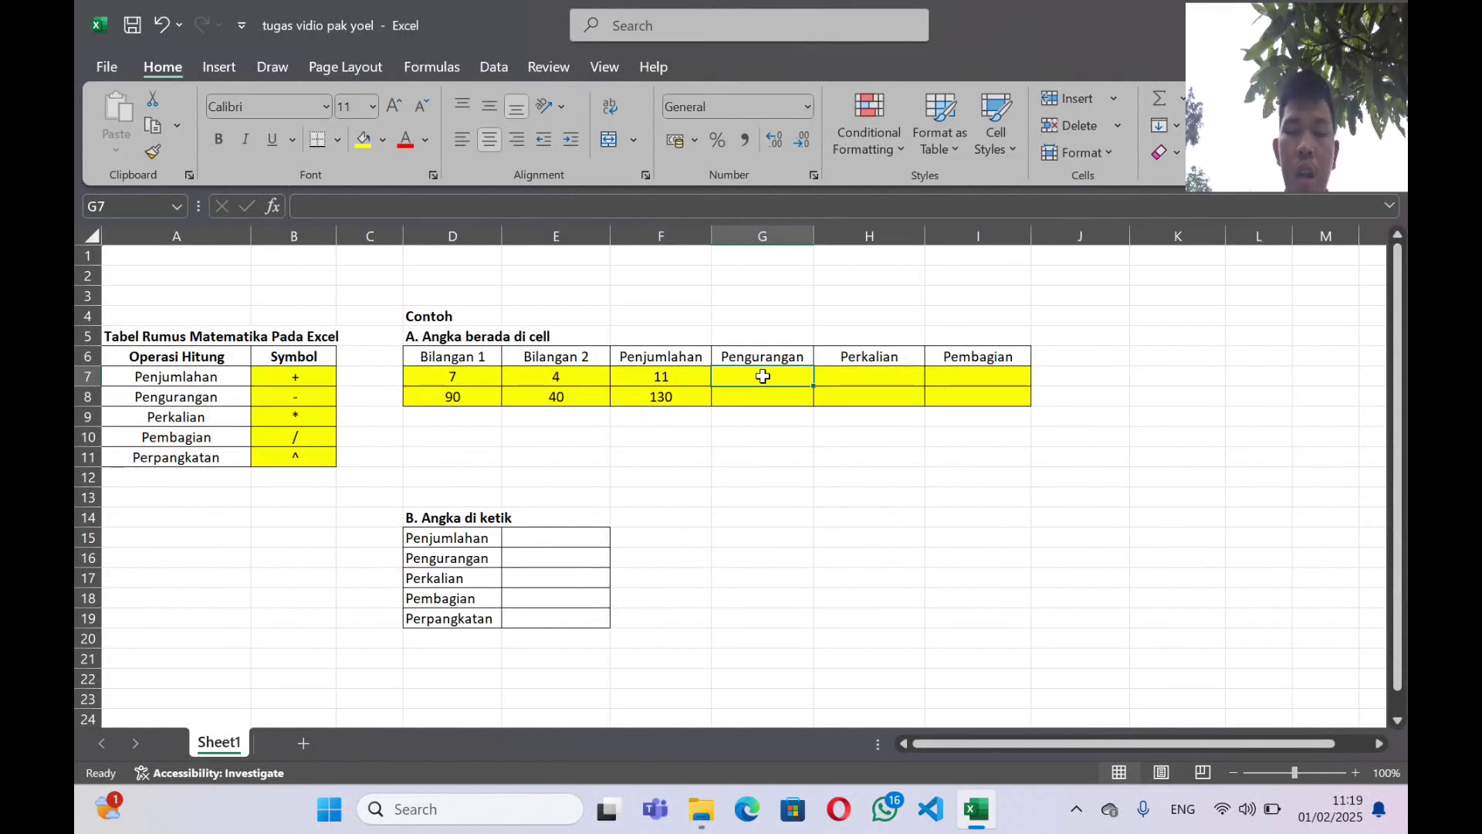
text(=)
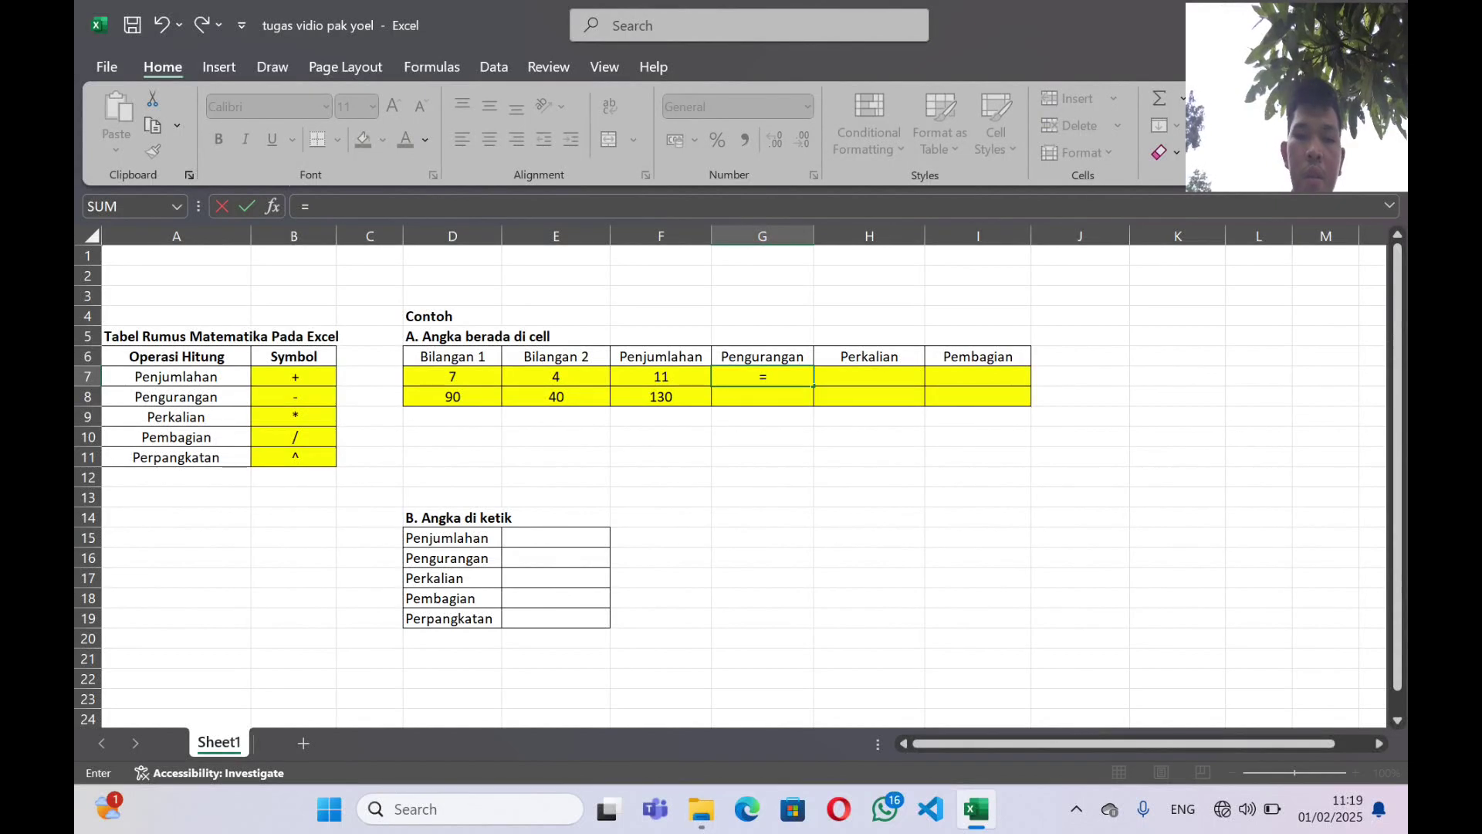
click(470, 375)
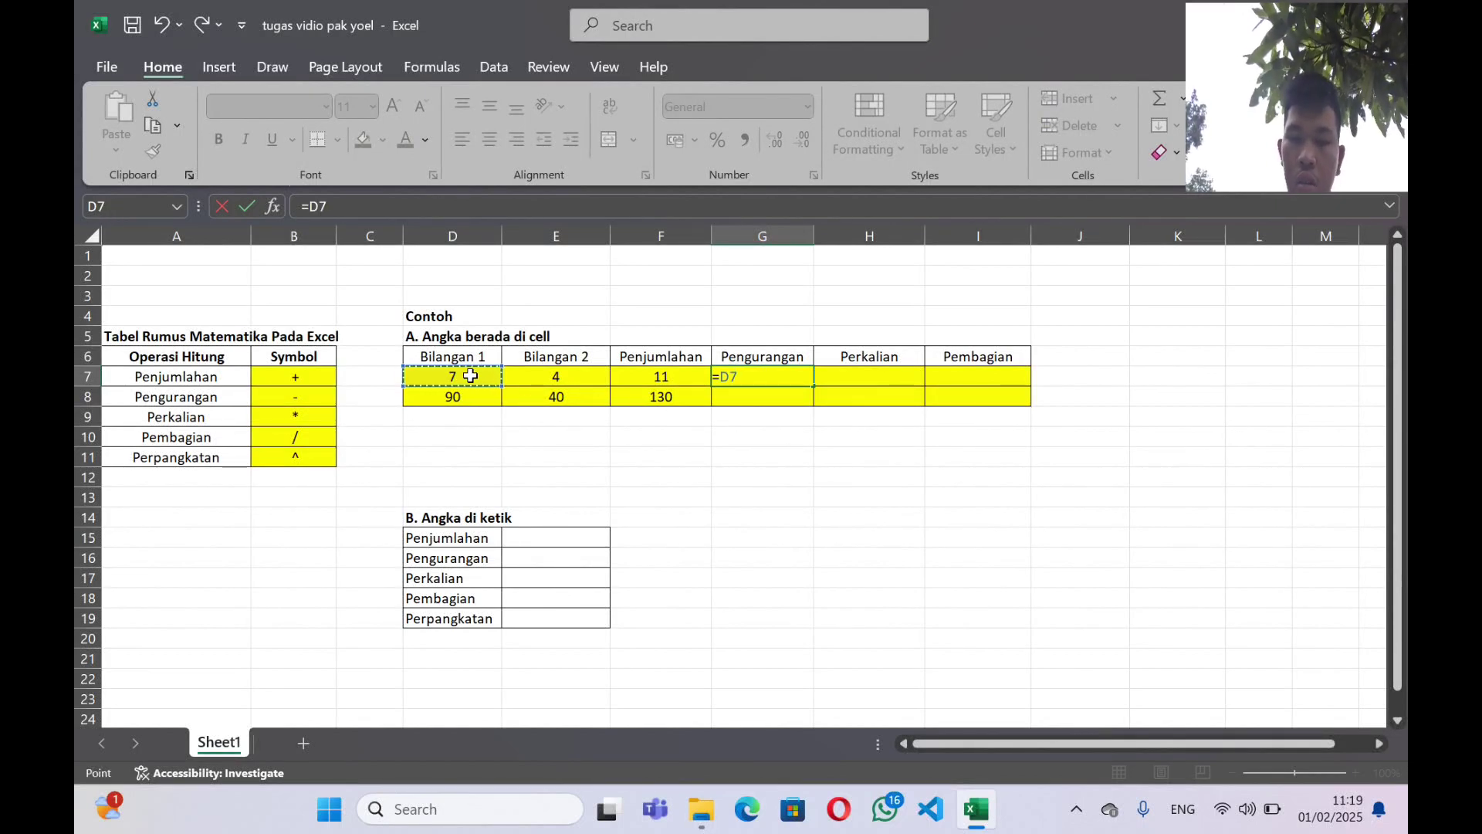
text(-)
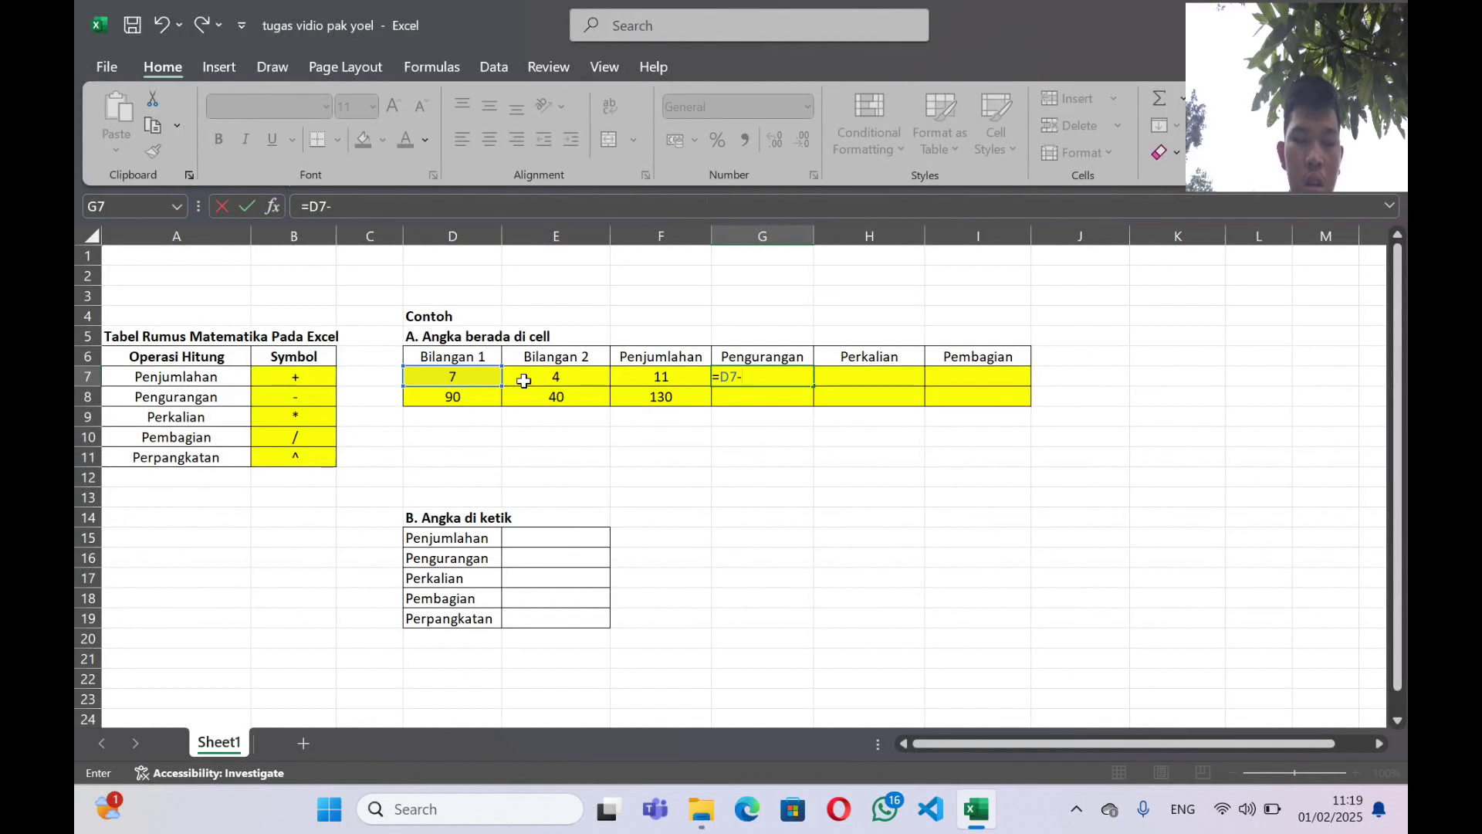
click(524, 379)
key(Return)
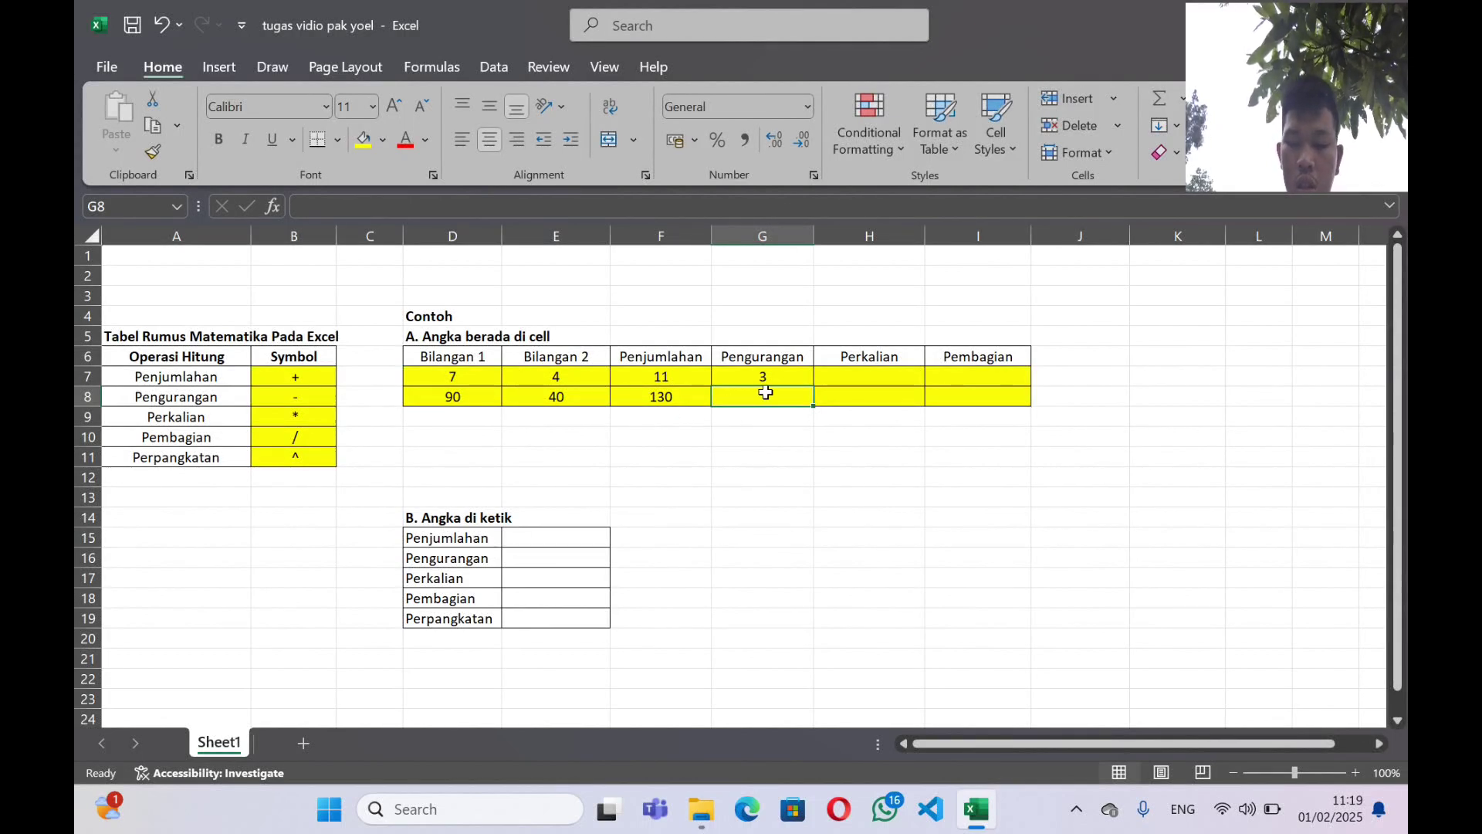
- Enter the formula =D8-E8 in cell G8 to subtract the second pair of numbers
text(=)
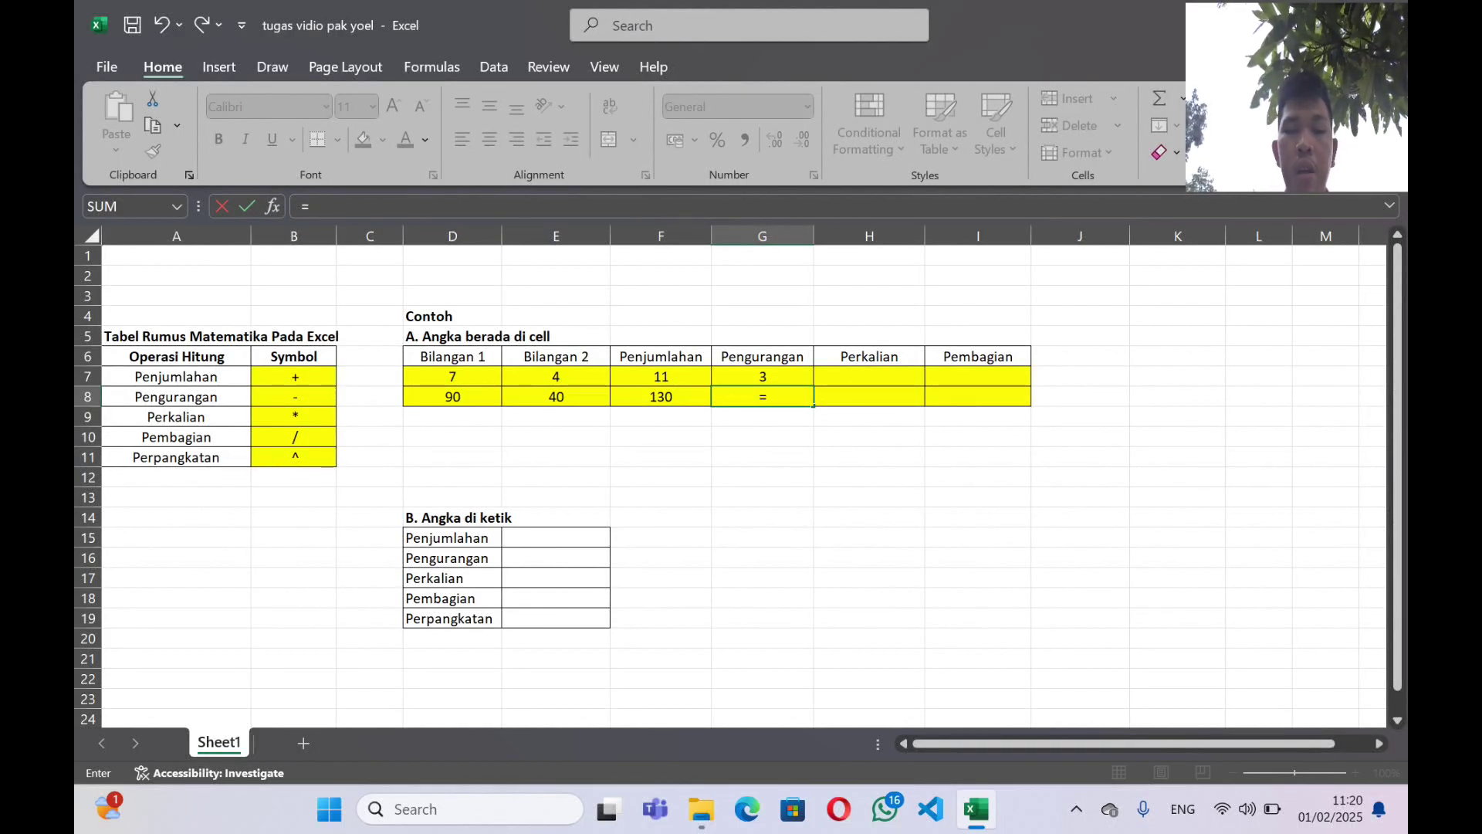
click(461, 398)
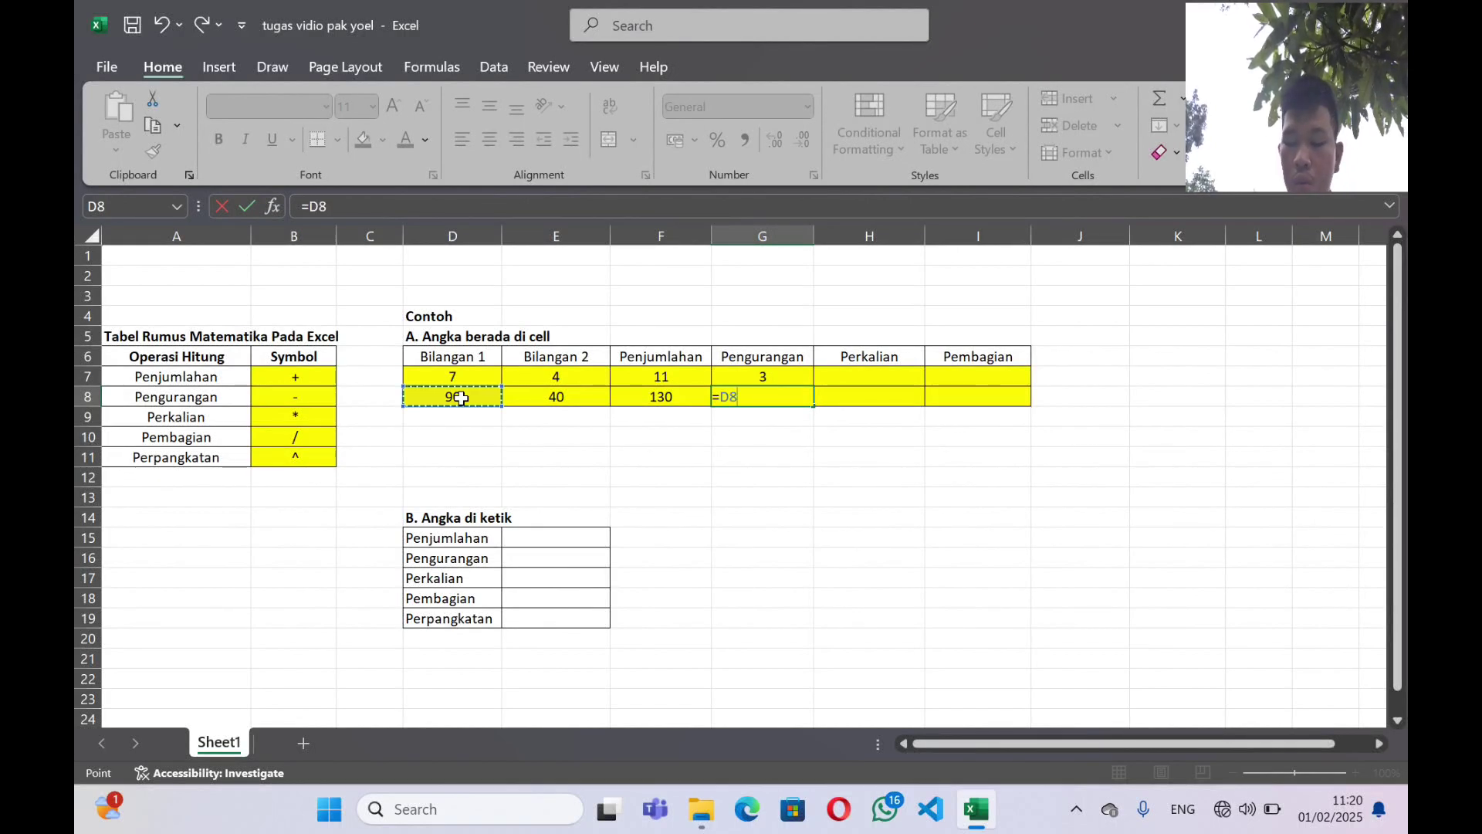
text(-)
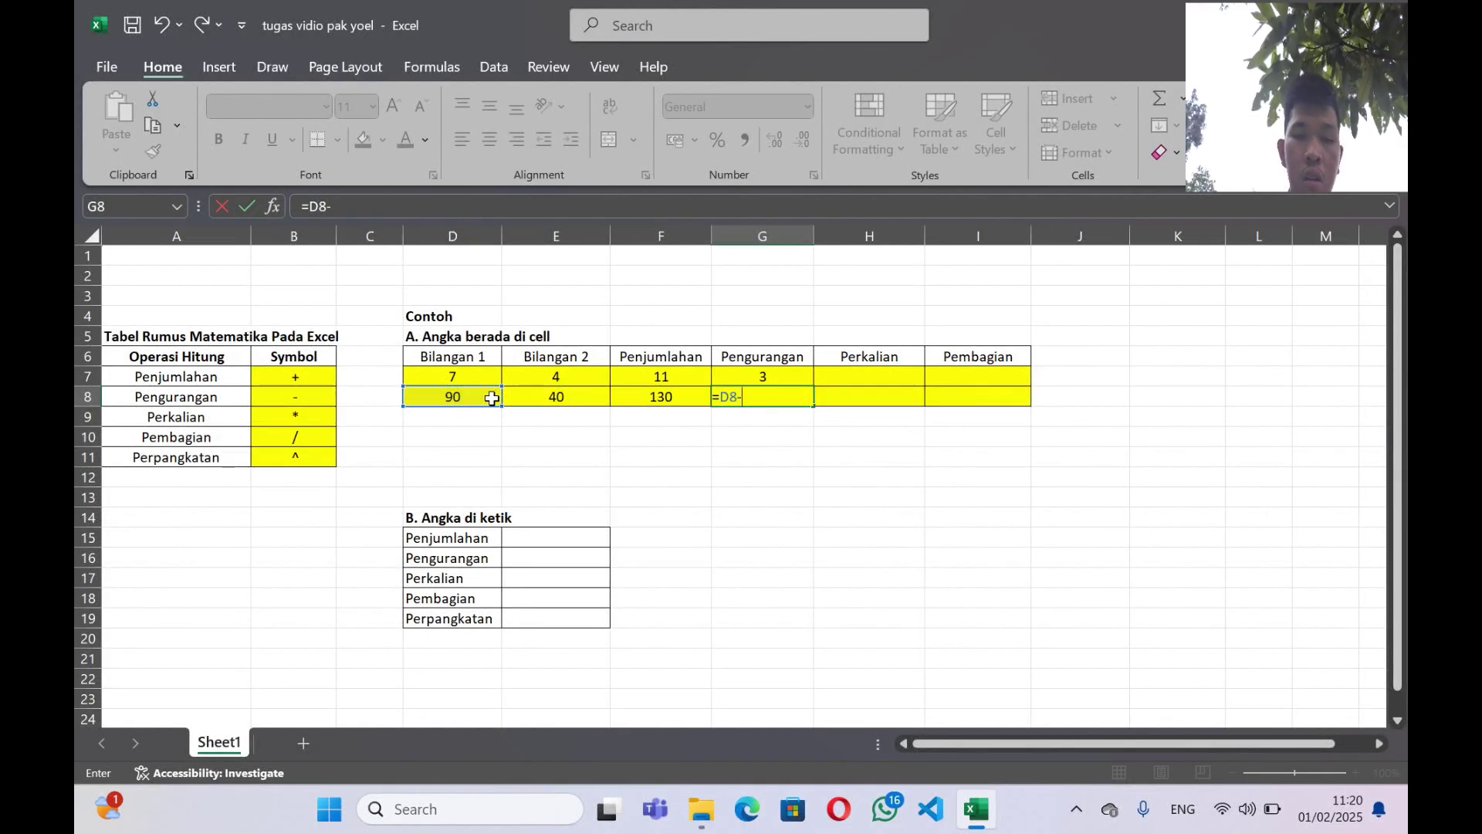
click(532, 398)
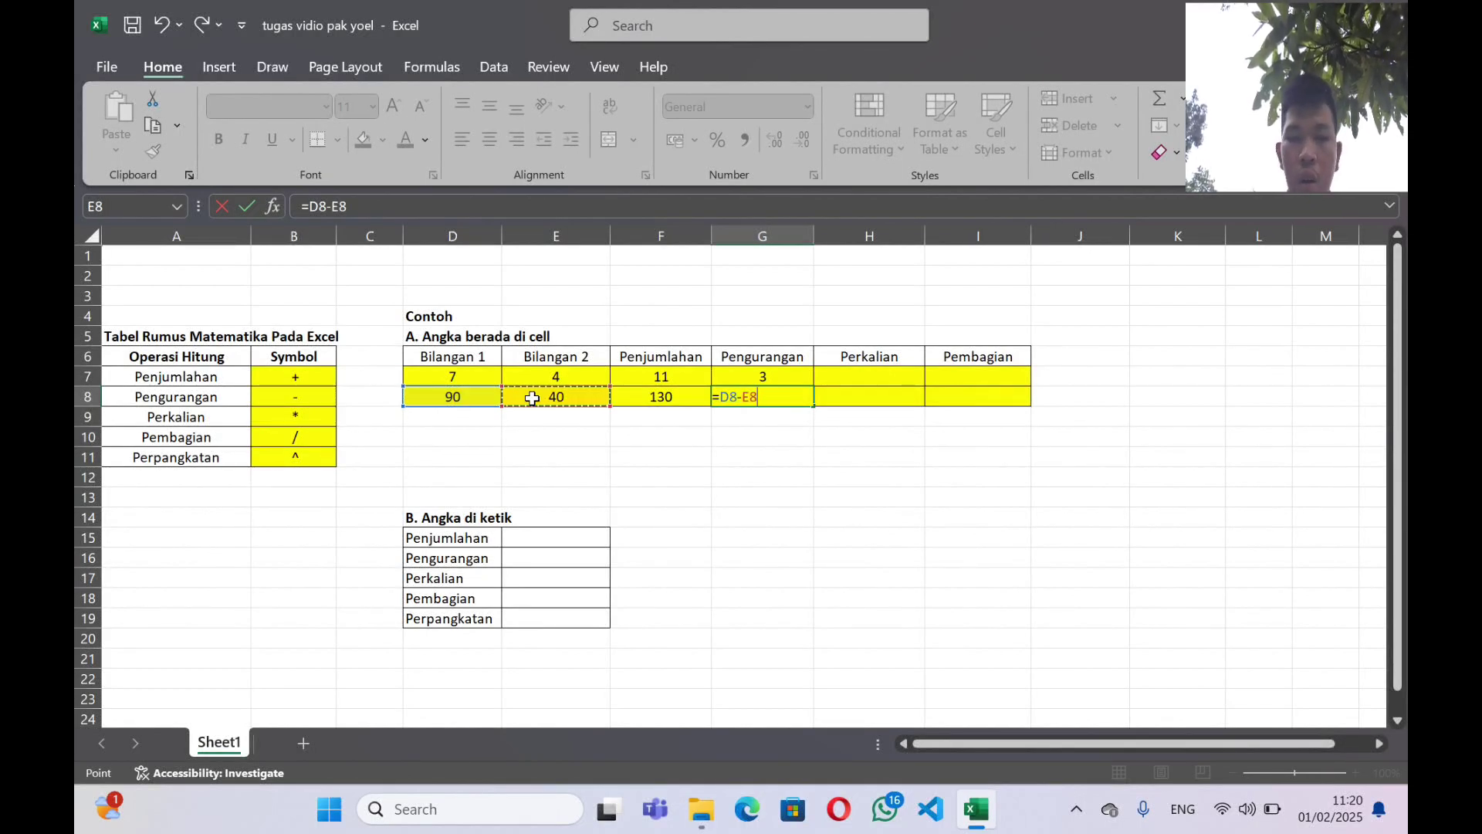
key(Return)
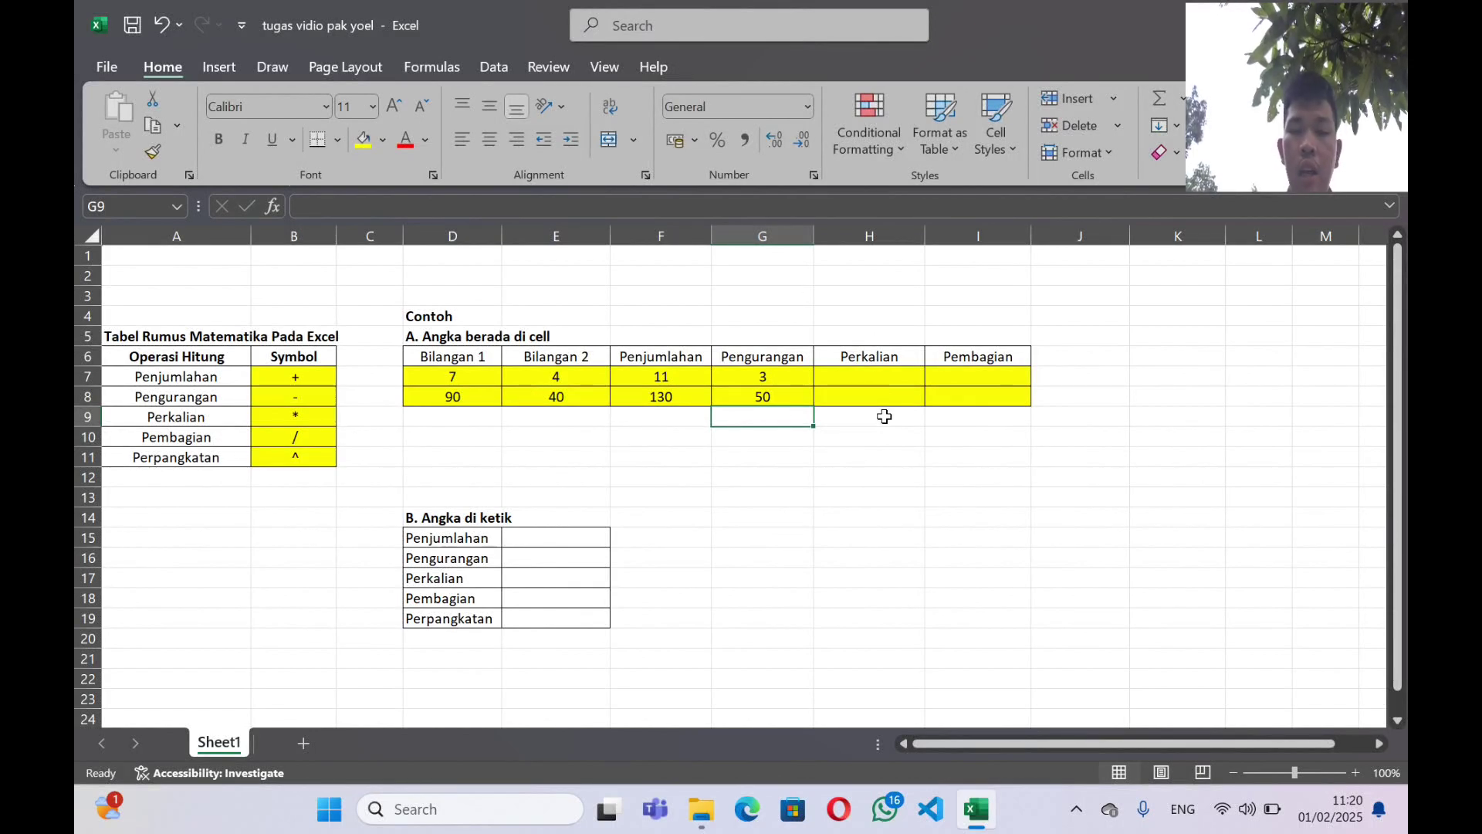
- Enter the formula =D7*E7 in cell H7 of the Perkalian column to multiply the first pair of numbers
click(866, 372)
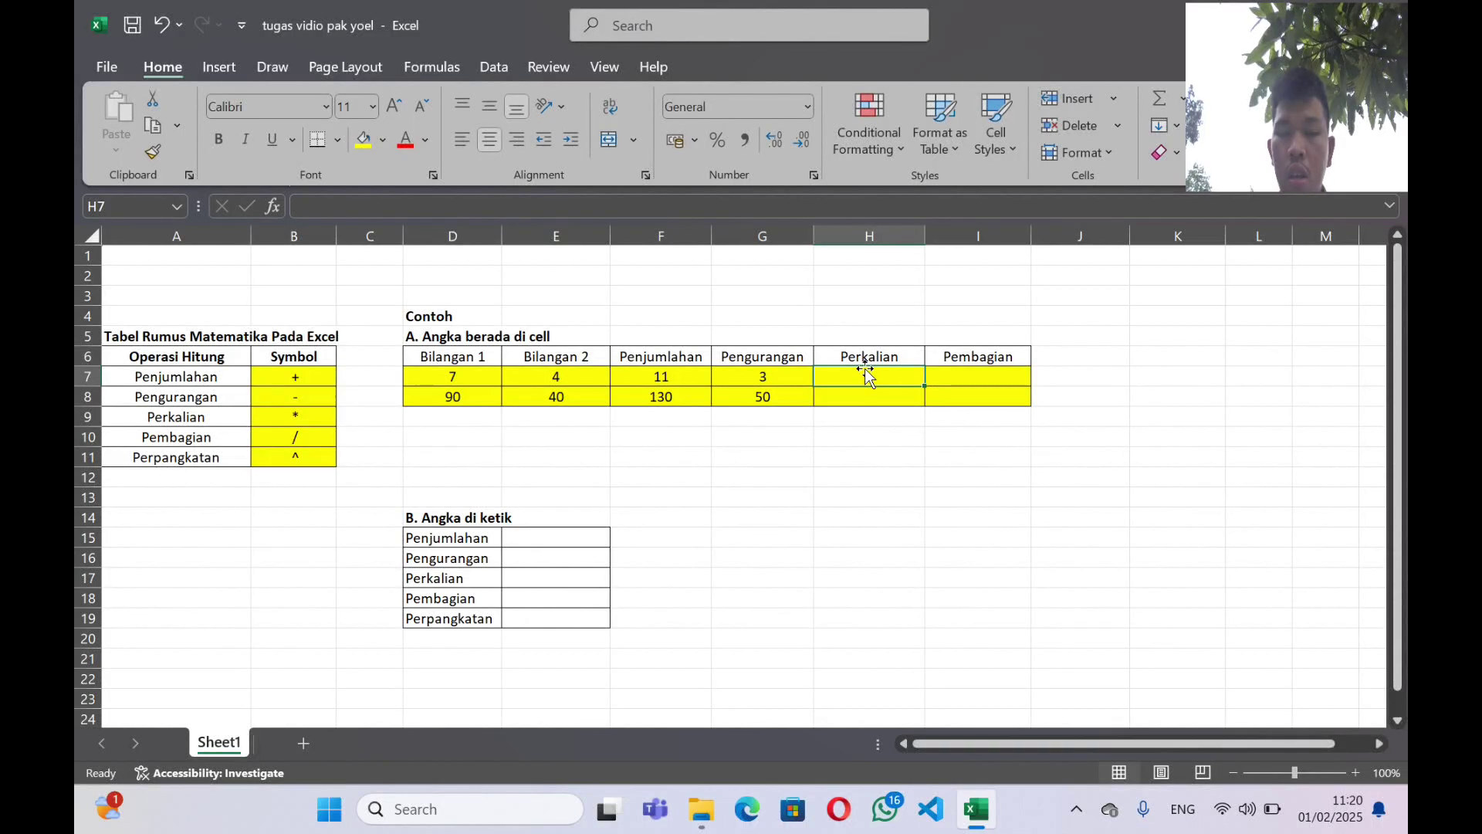
text(=)
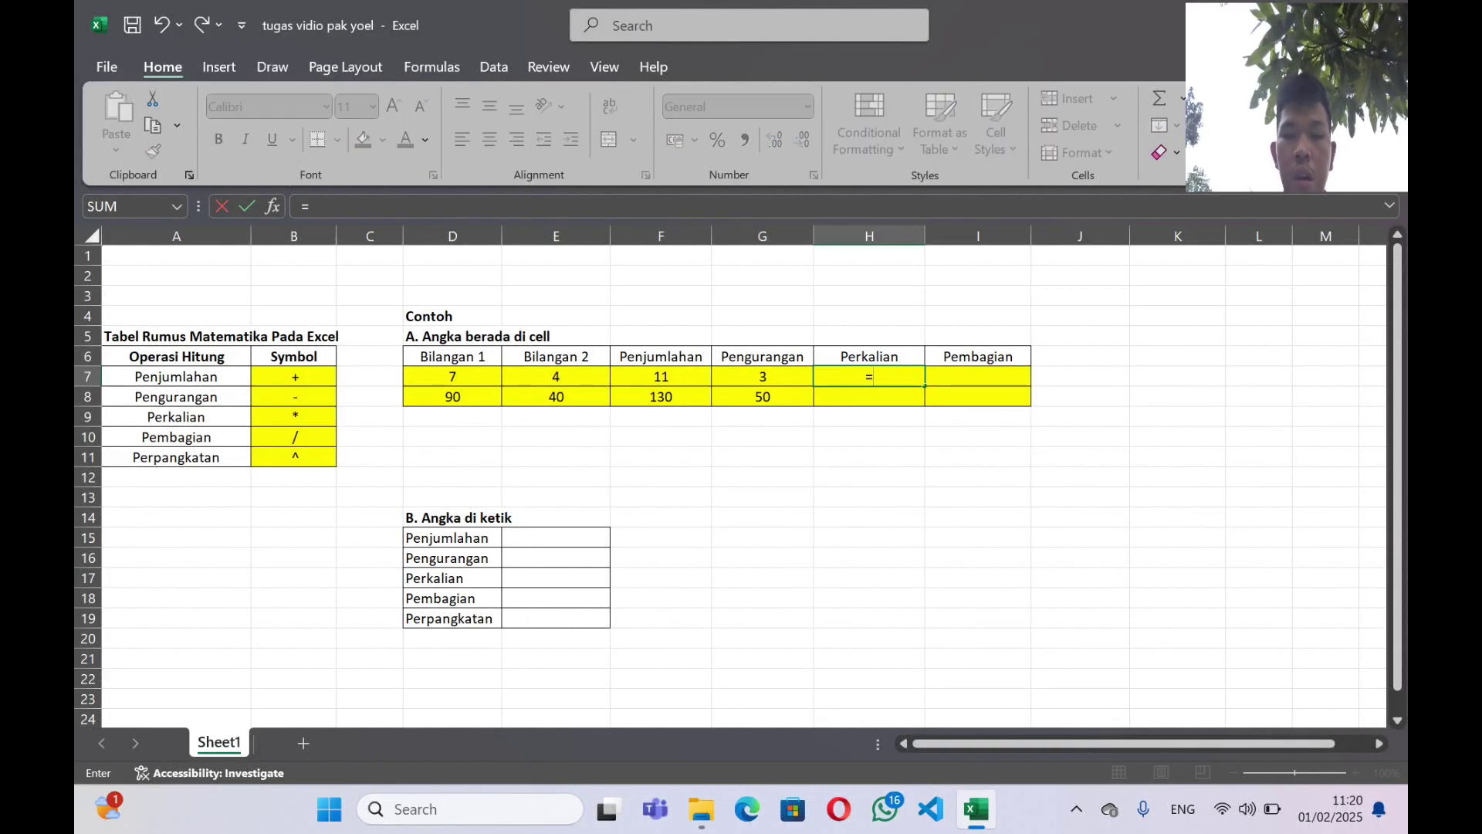
click(460, 378)
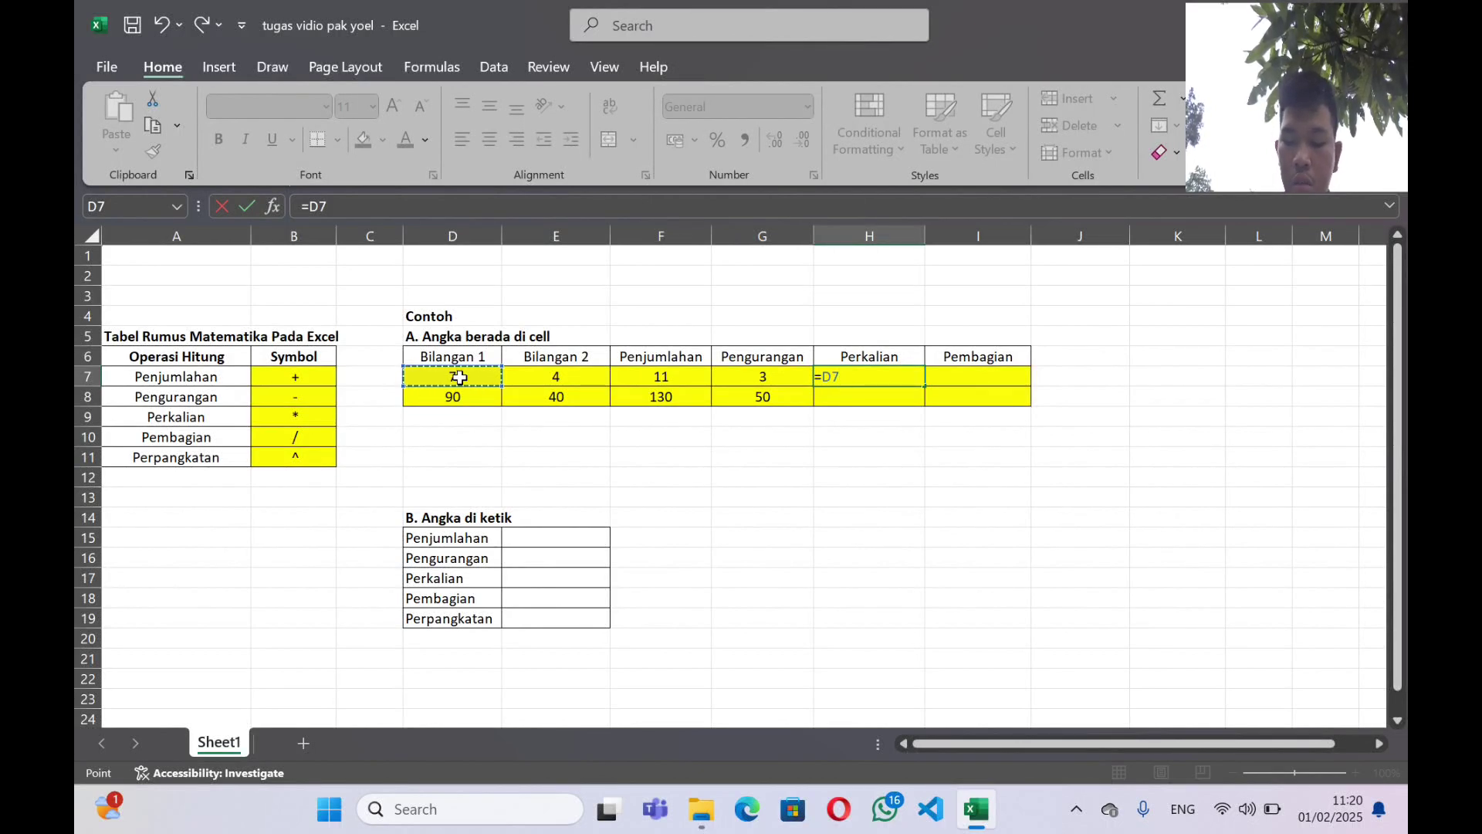
text(*)
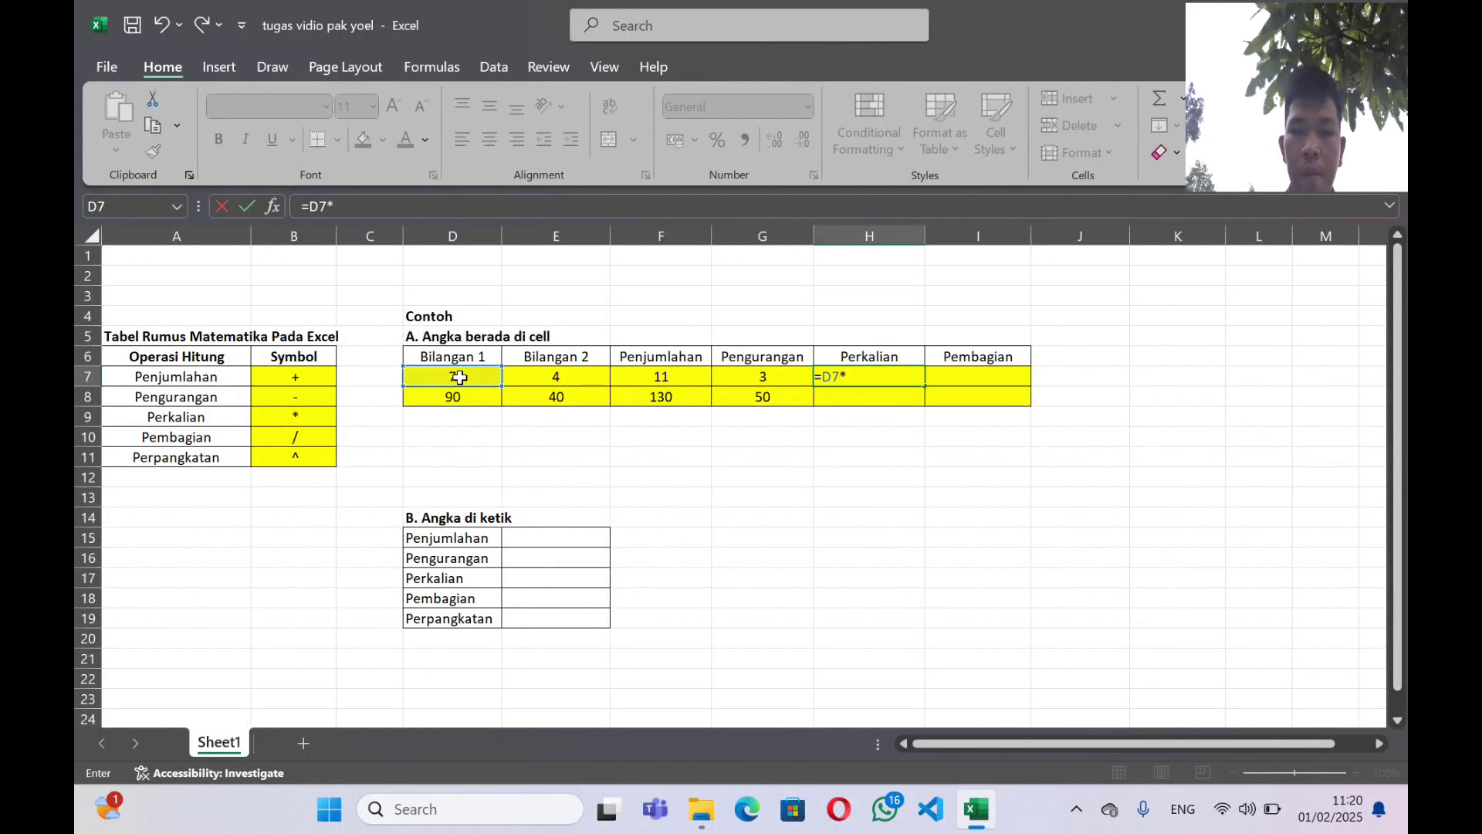
click(535, 381)
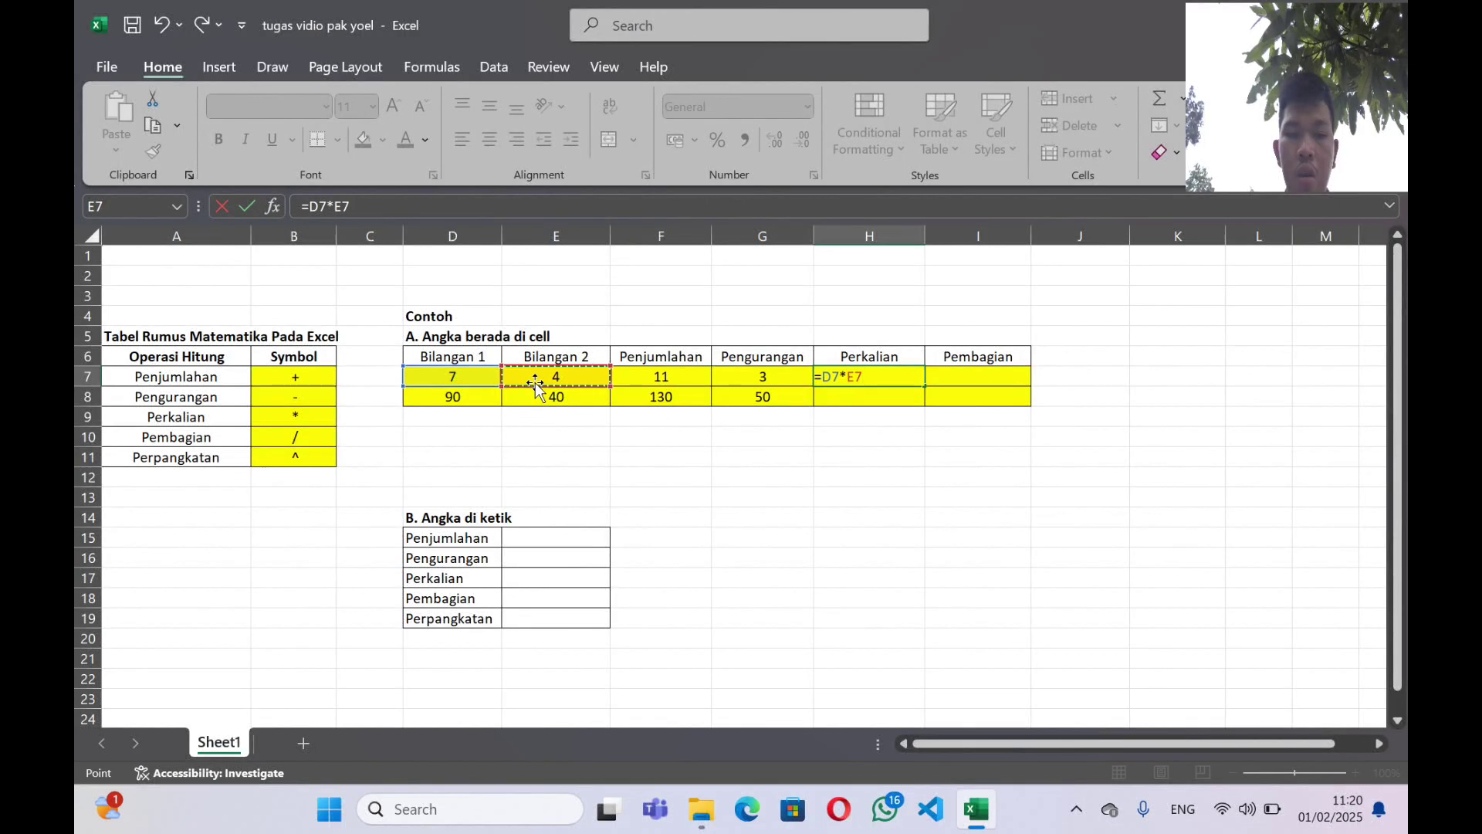
key(Return)
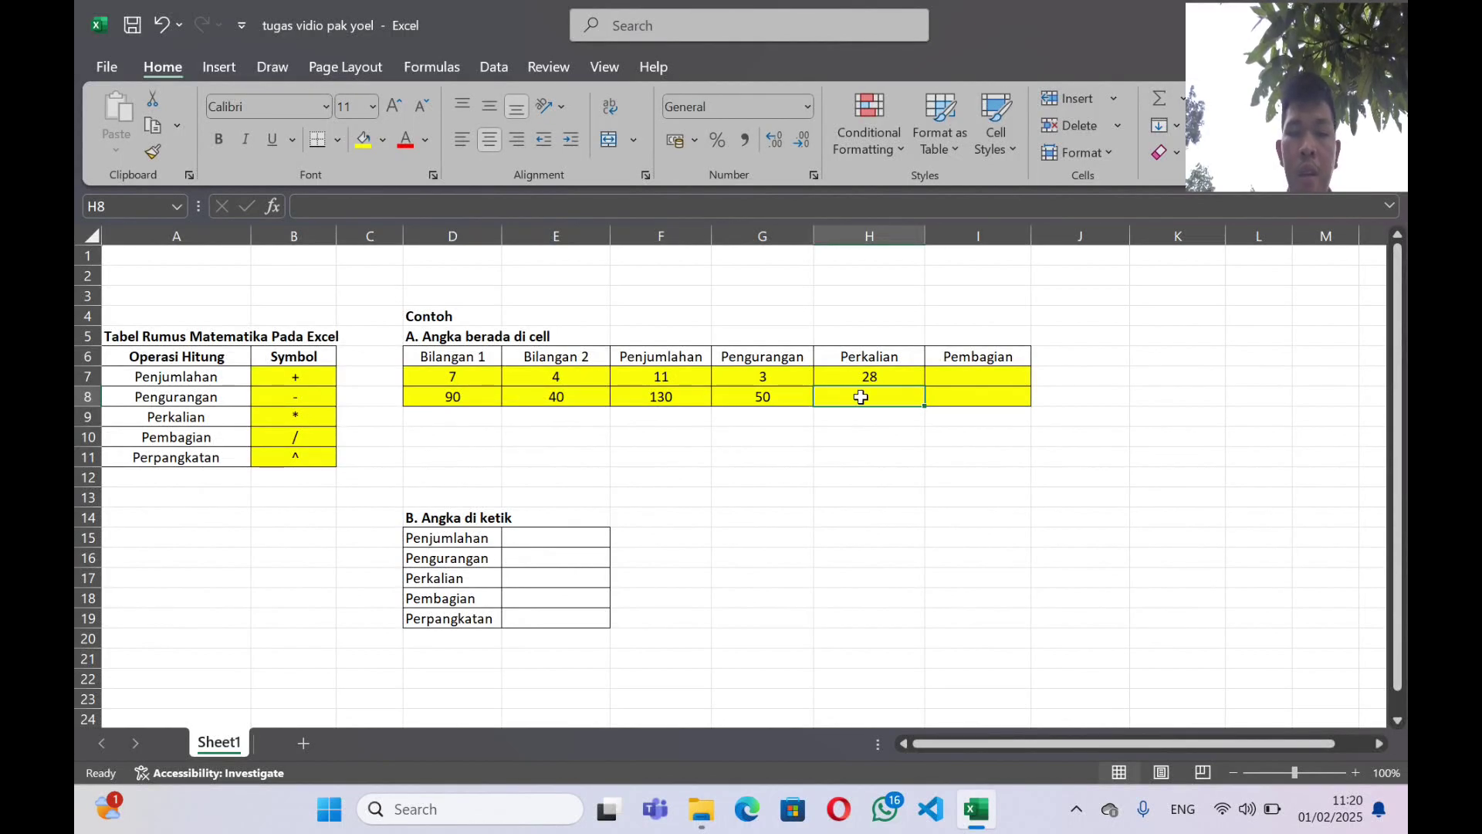
- Enter the formula =D8-E8 in cell H8 of the Perkalian column
text(=)
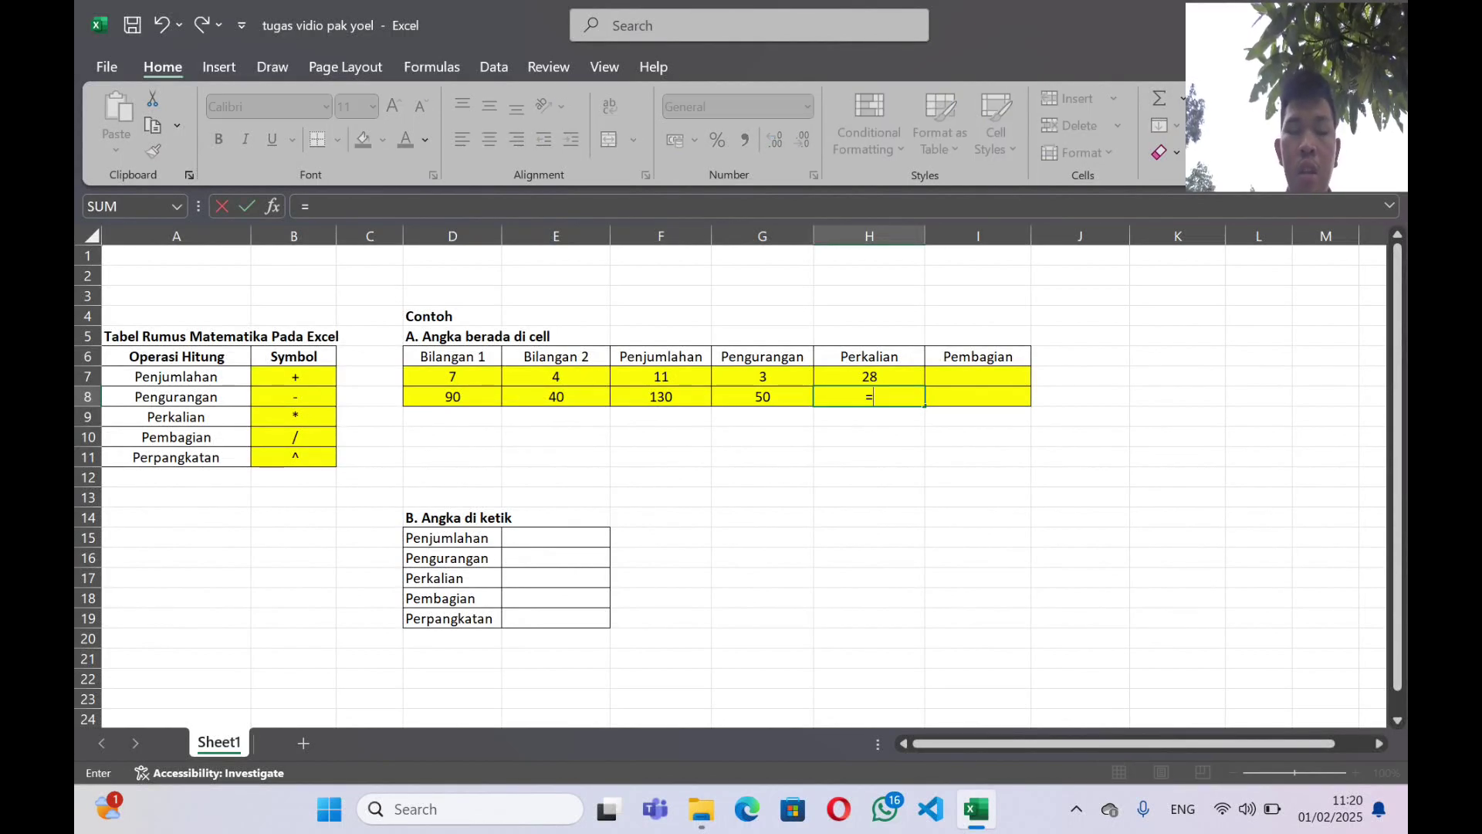
click(460, 396)
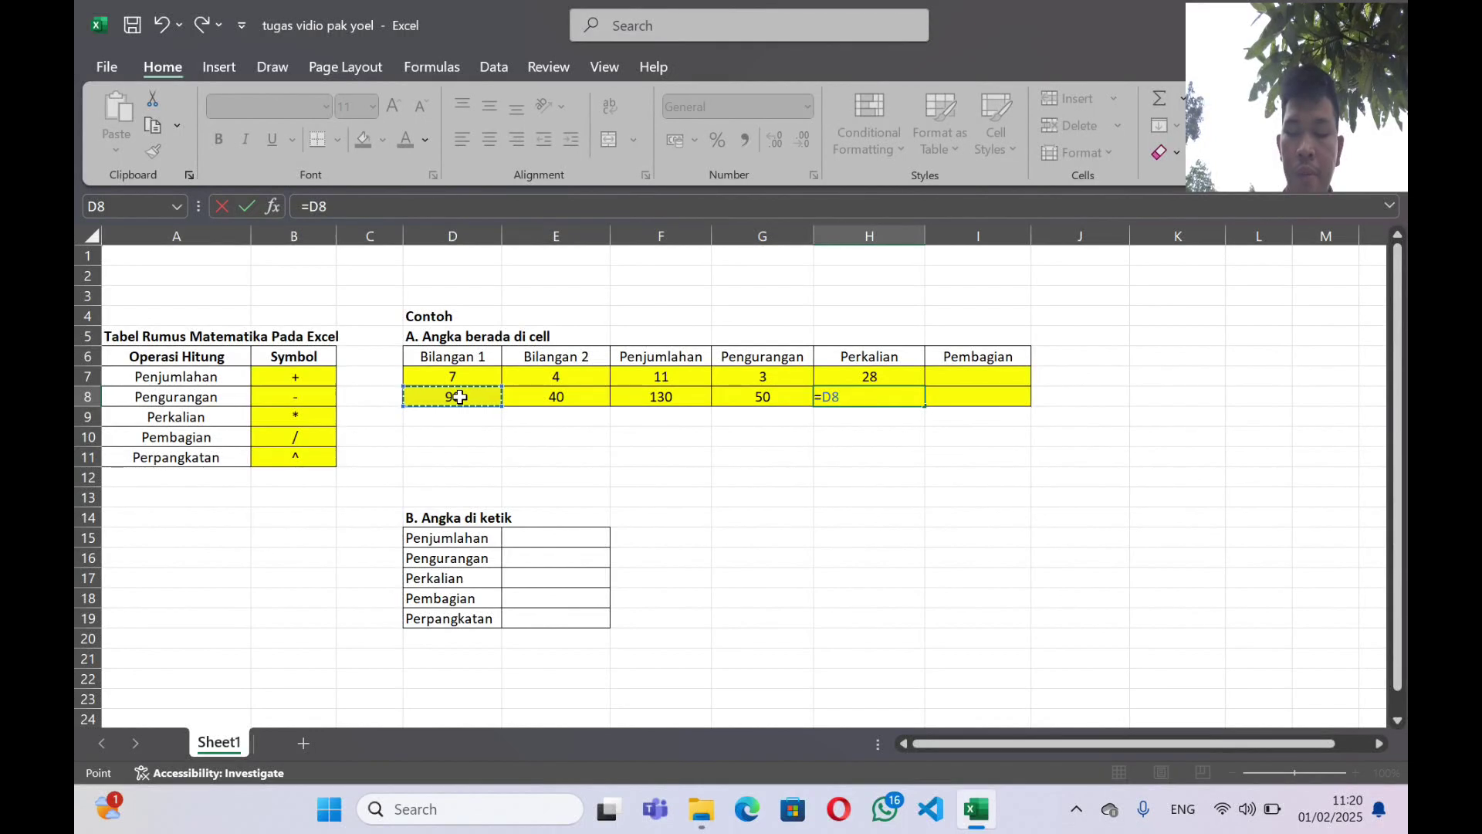
text(-)
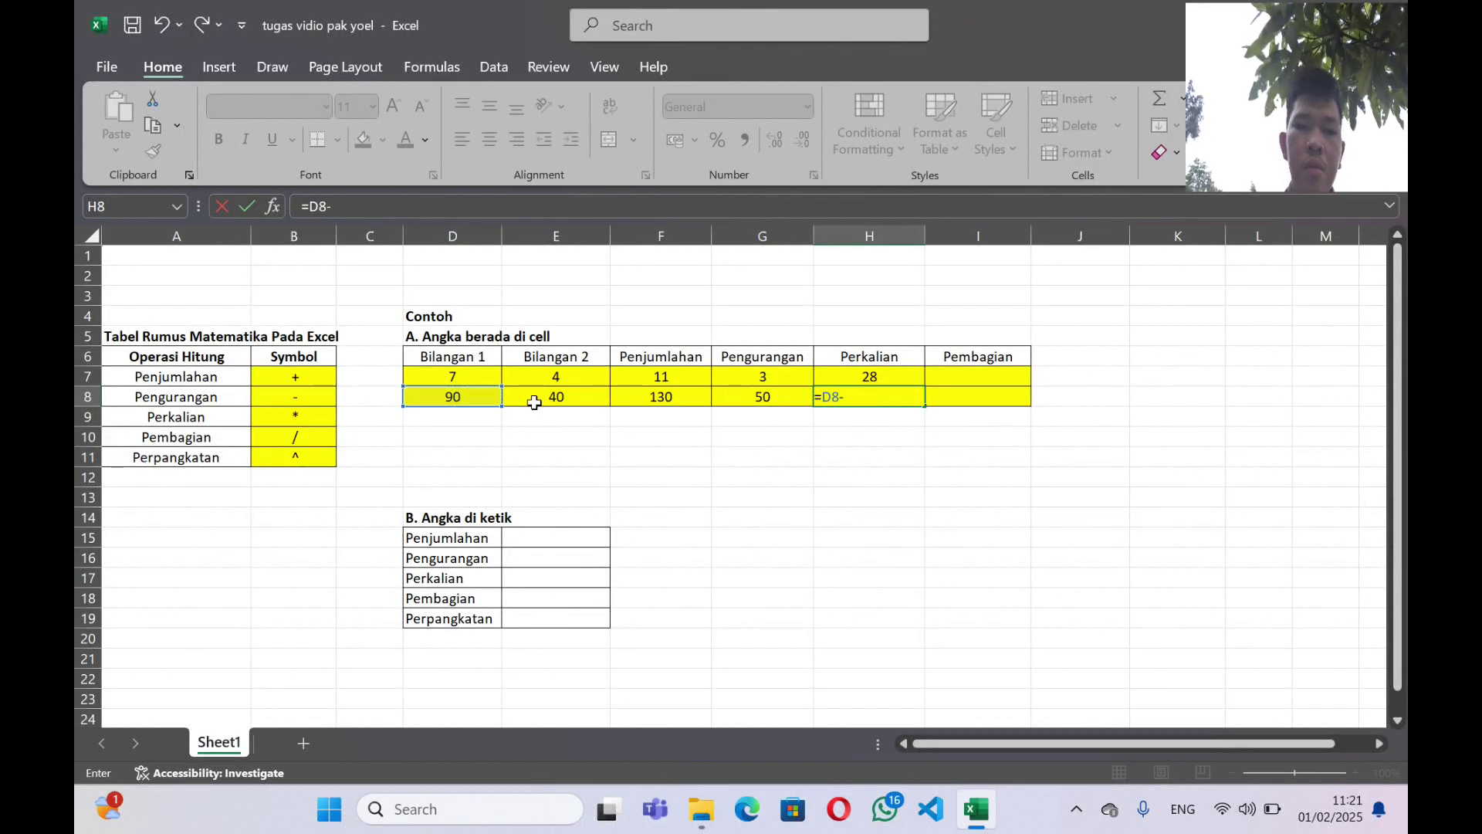
click(534, 402)
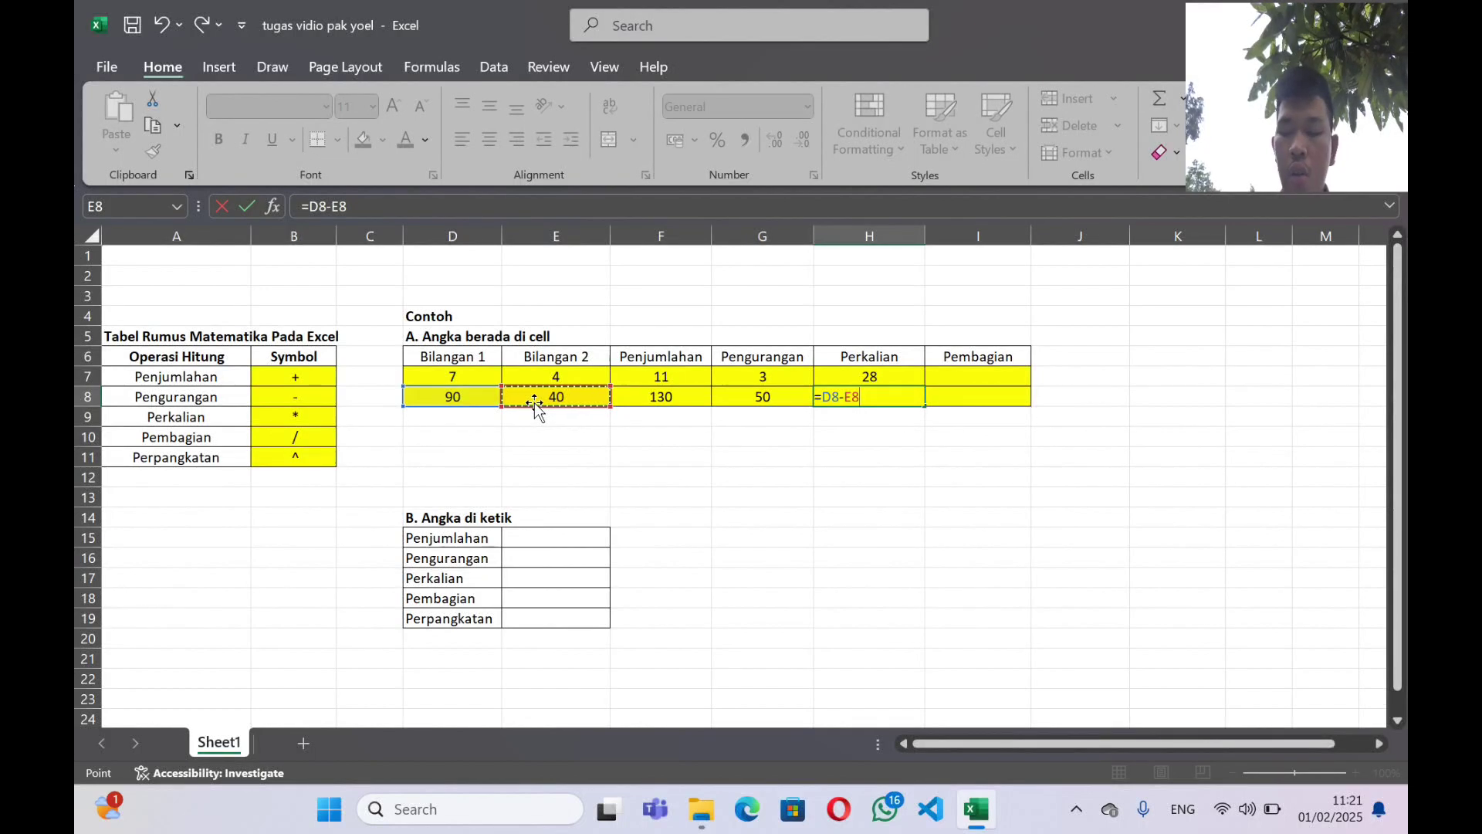
key(Return)
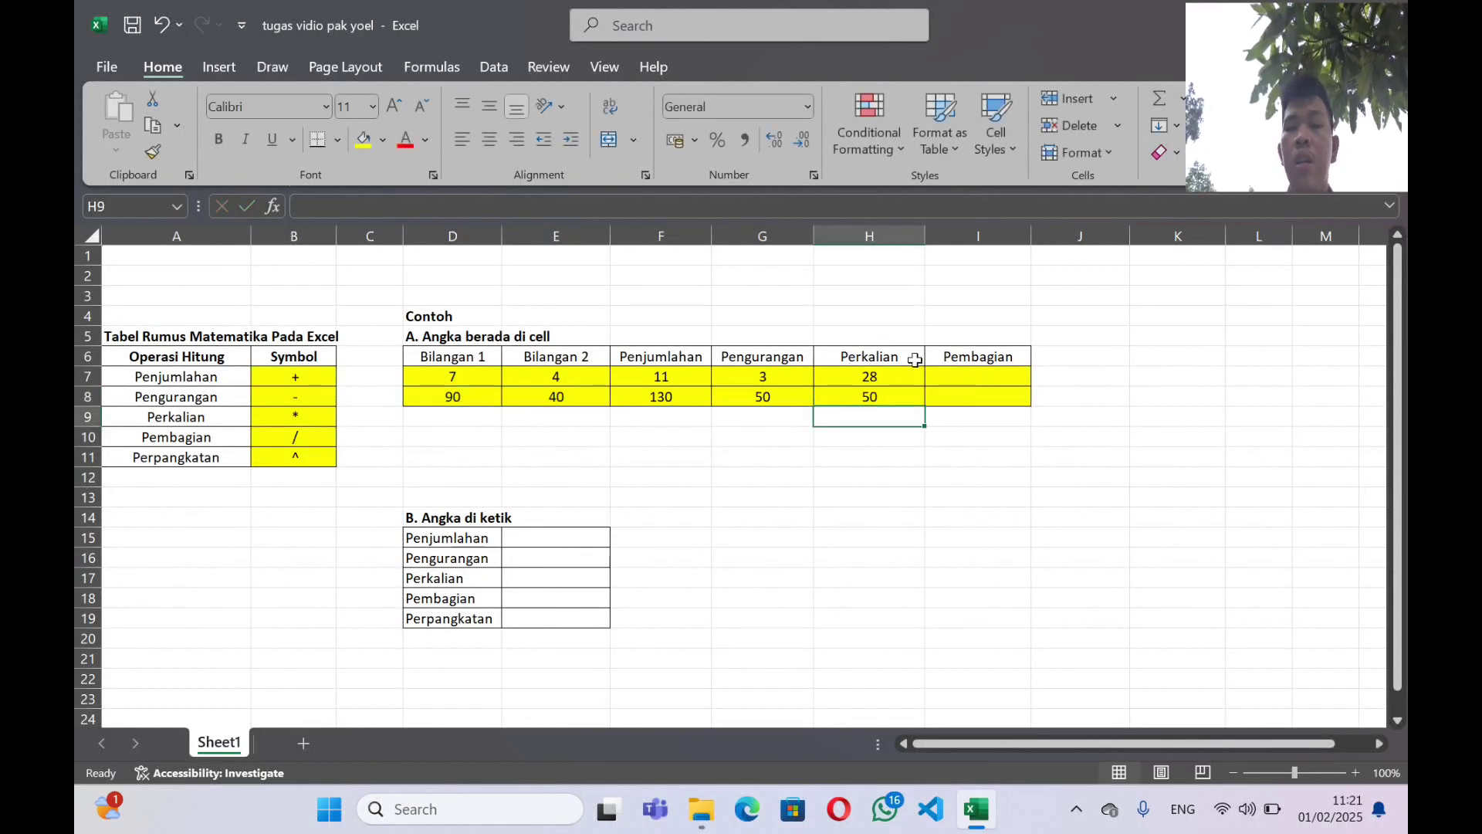
- Enter the formula =D7/E7 in cell I7 of the Pembagian column to divide the first pair of numbers
click(984, 377)
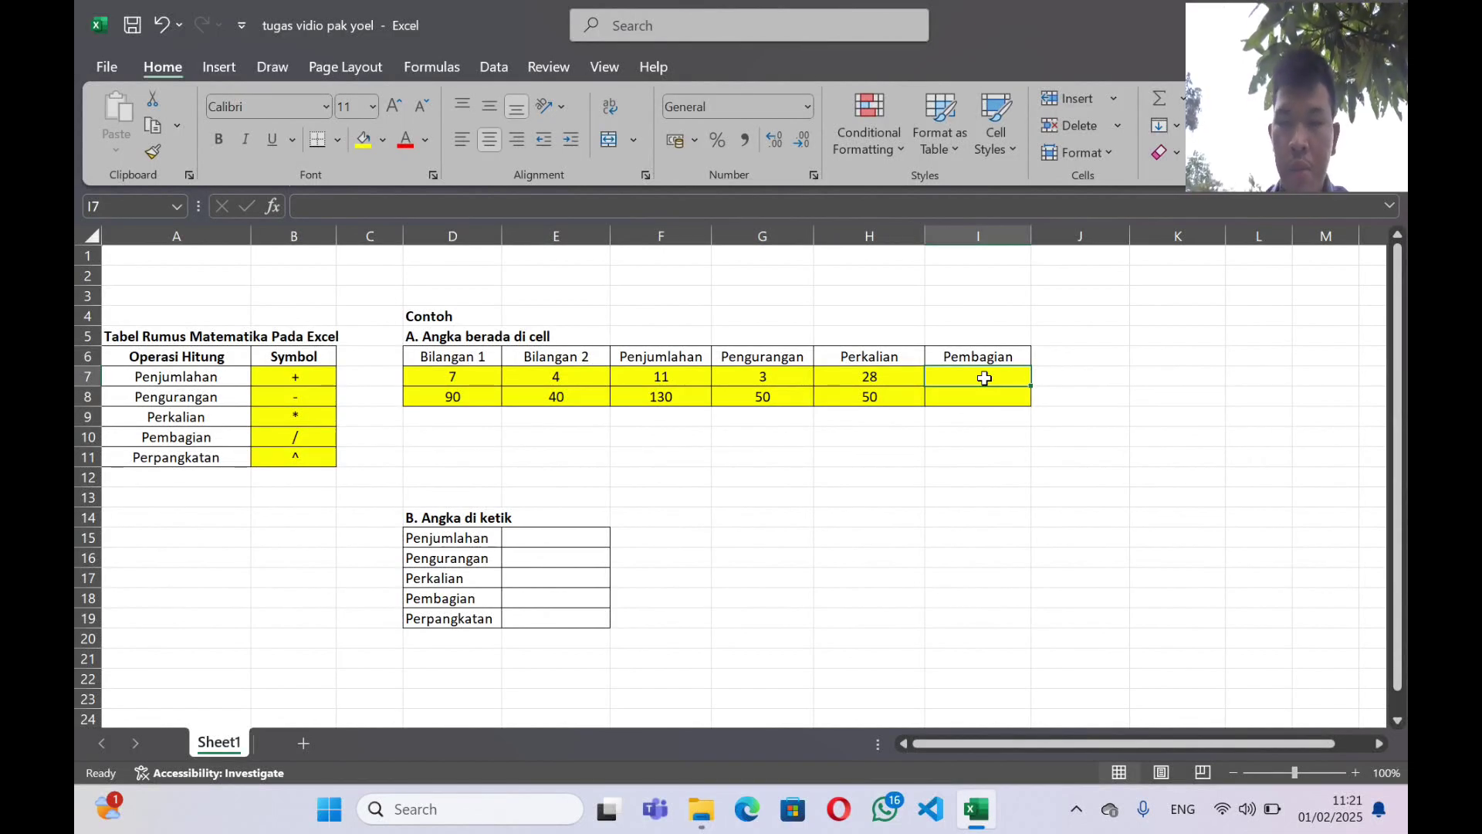
text(=)
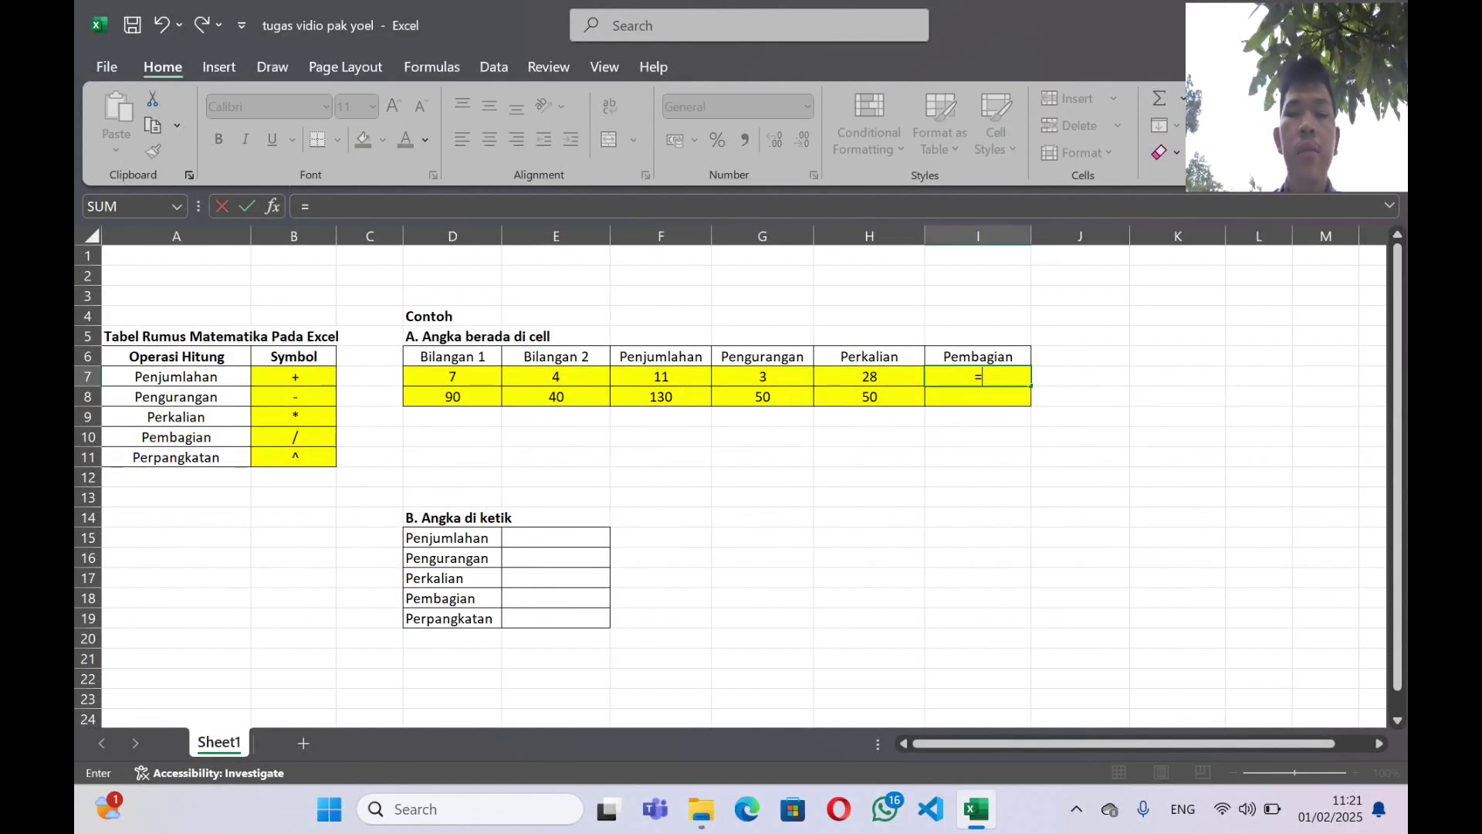
click(440, 377)
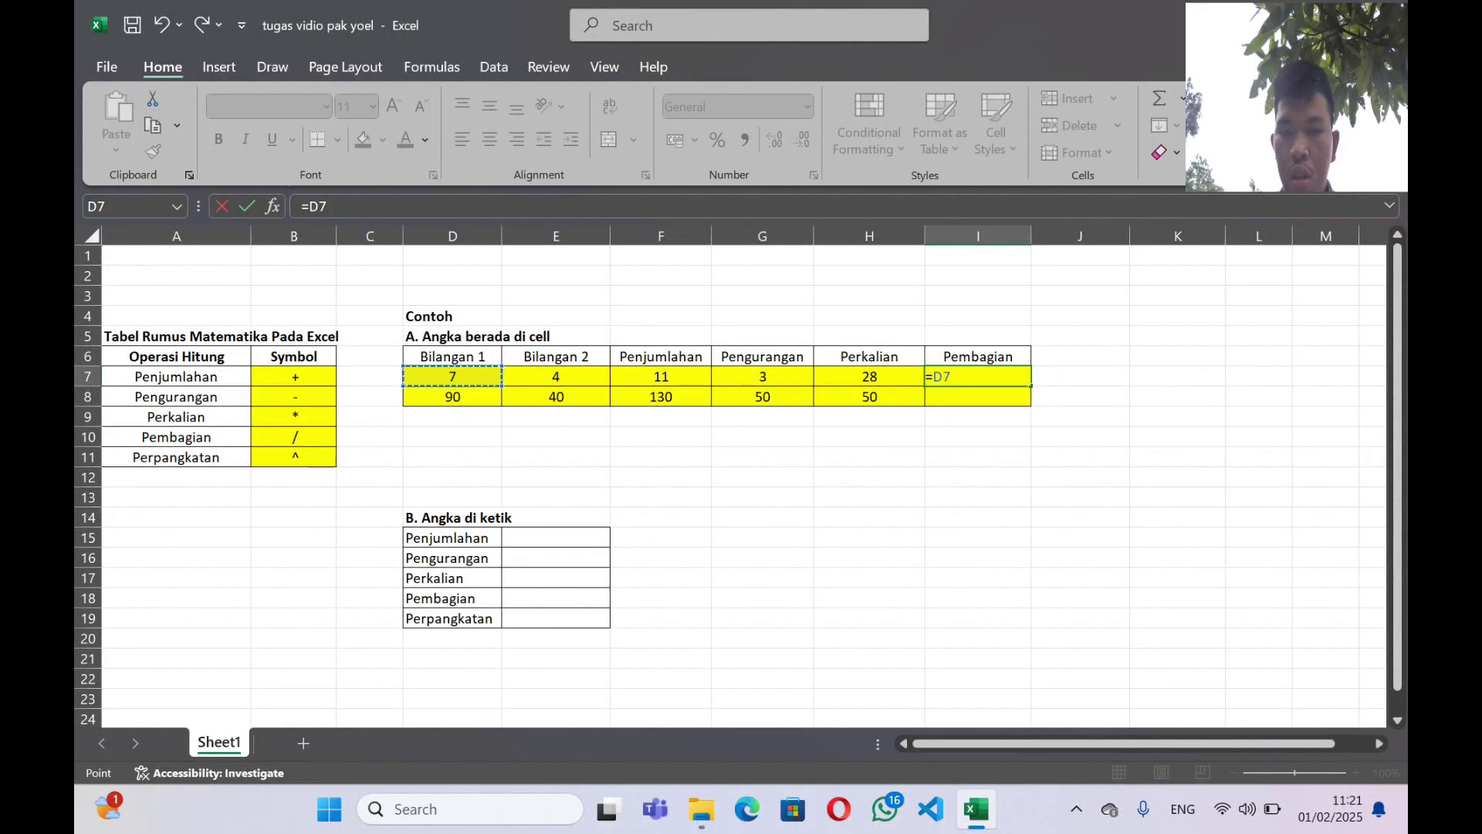
text(/)
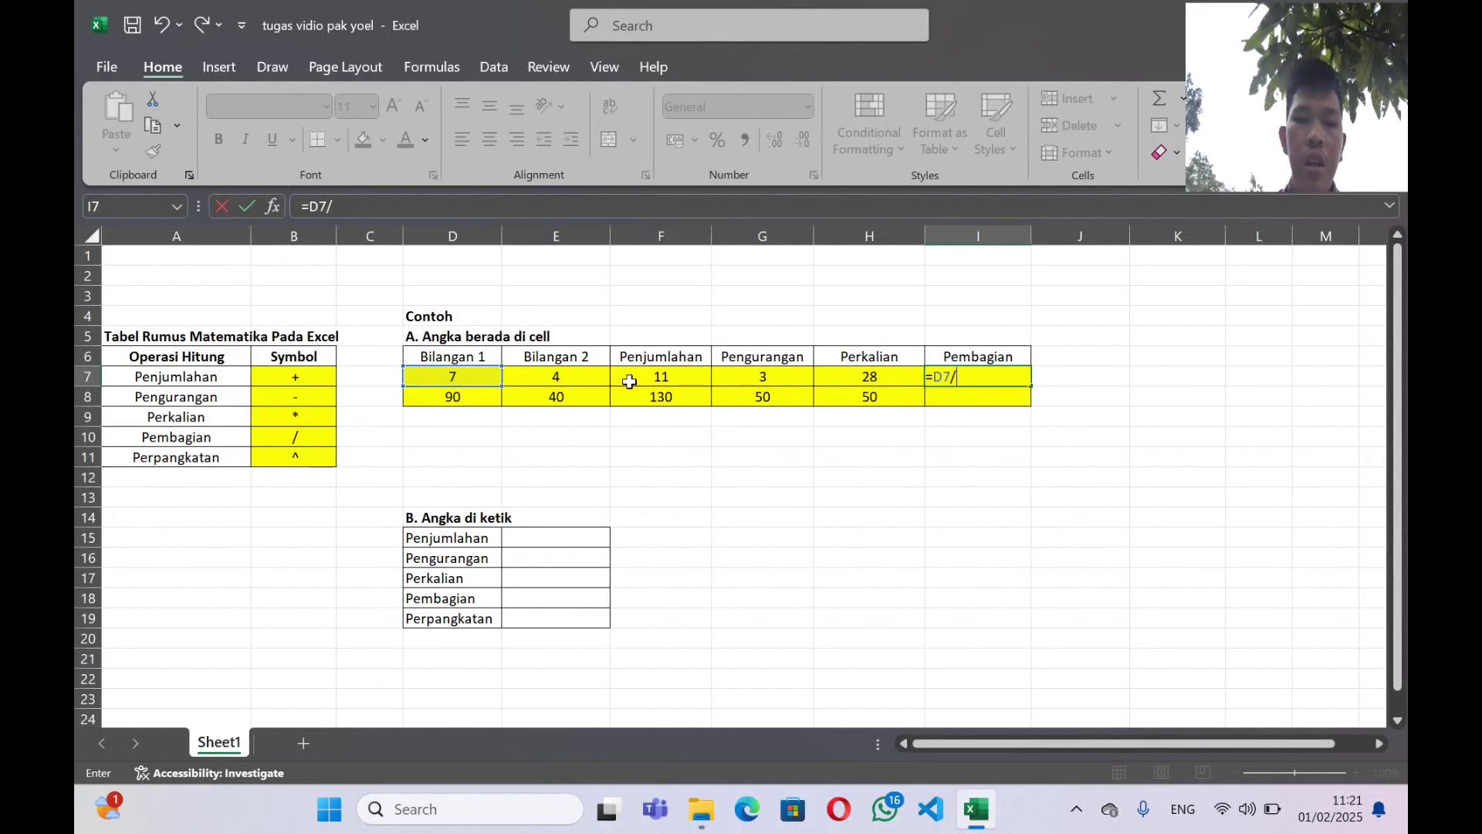
click(563, 378)
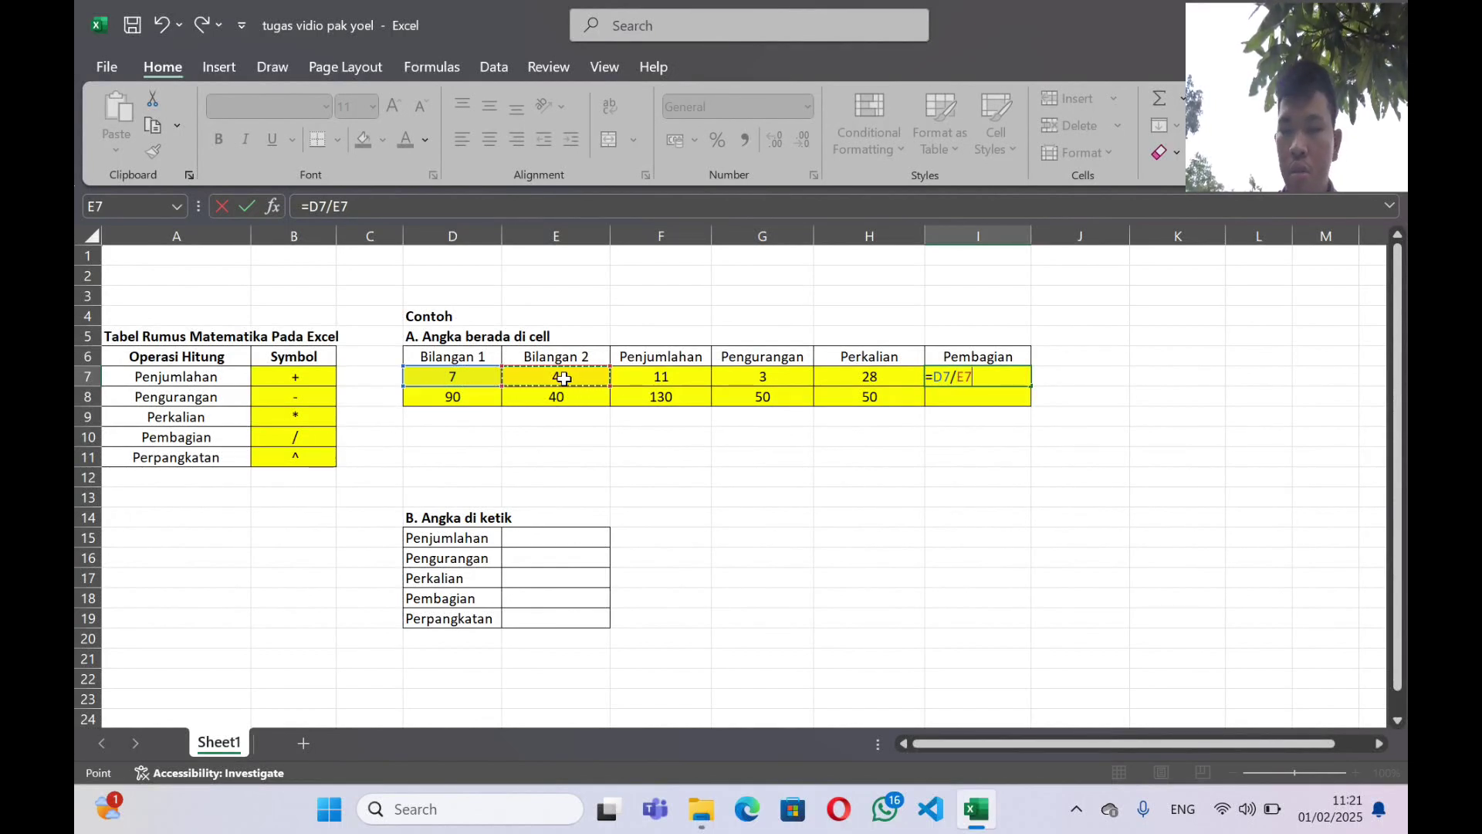
key(Return)
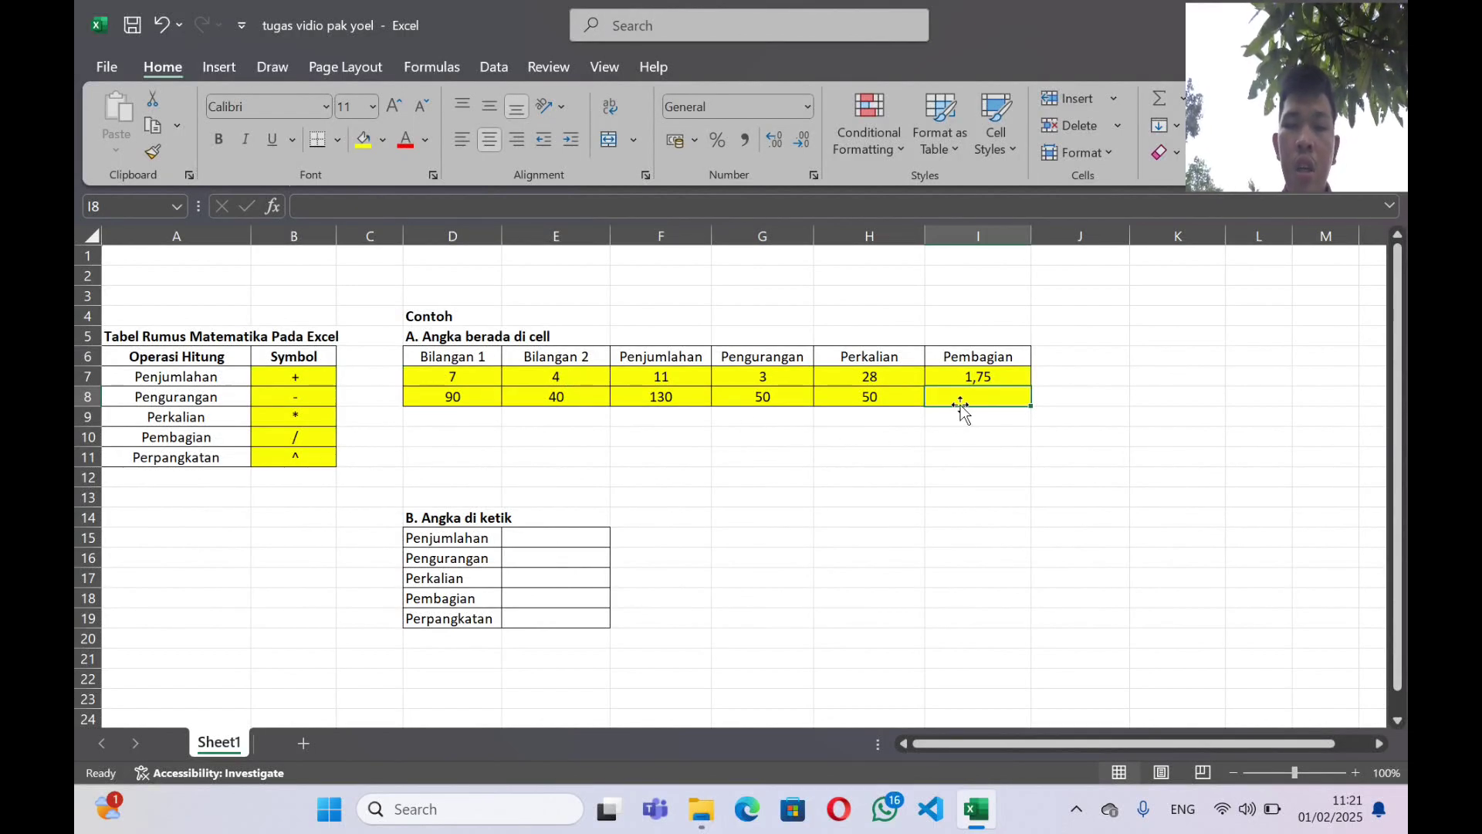
- Enter the formula =D8/E8 in cell I8 of the Pembagian column to divide the second pair of numbers
text(=)
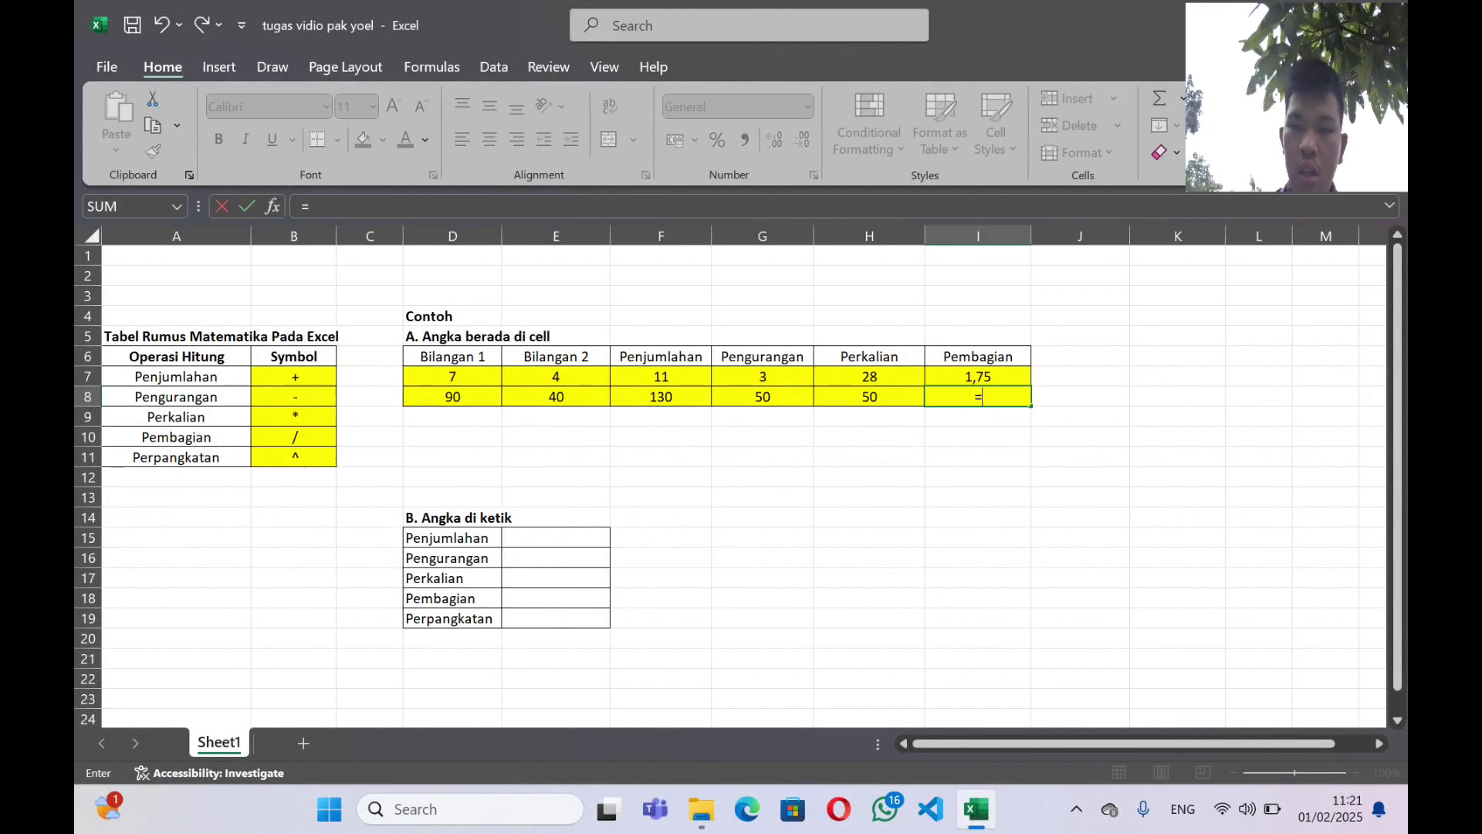
click(437, 396)
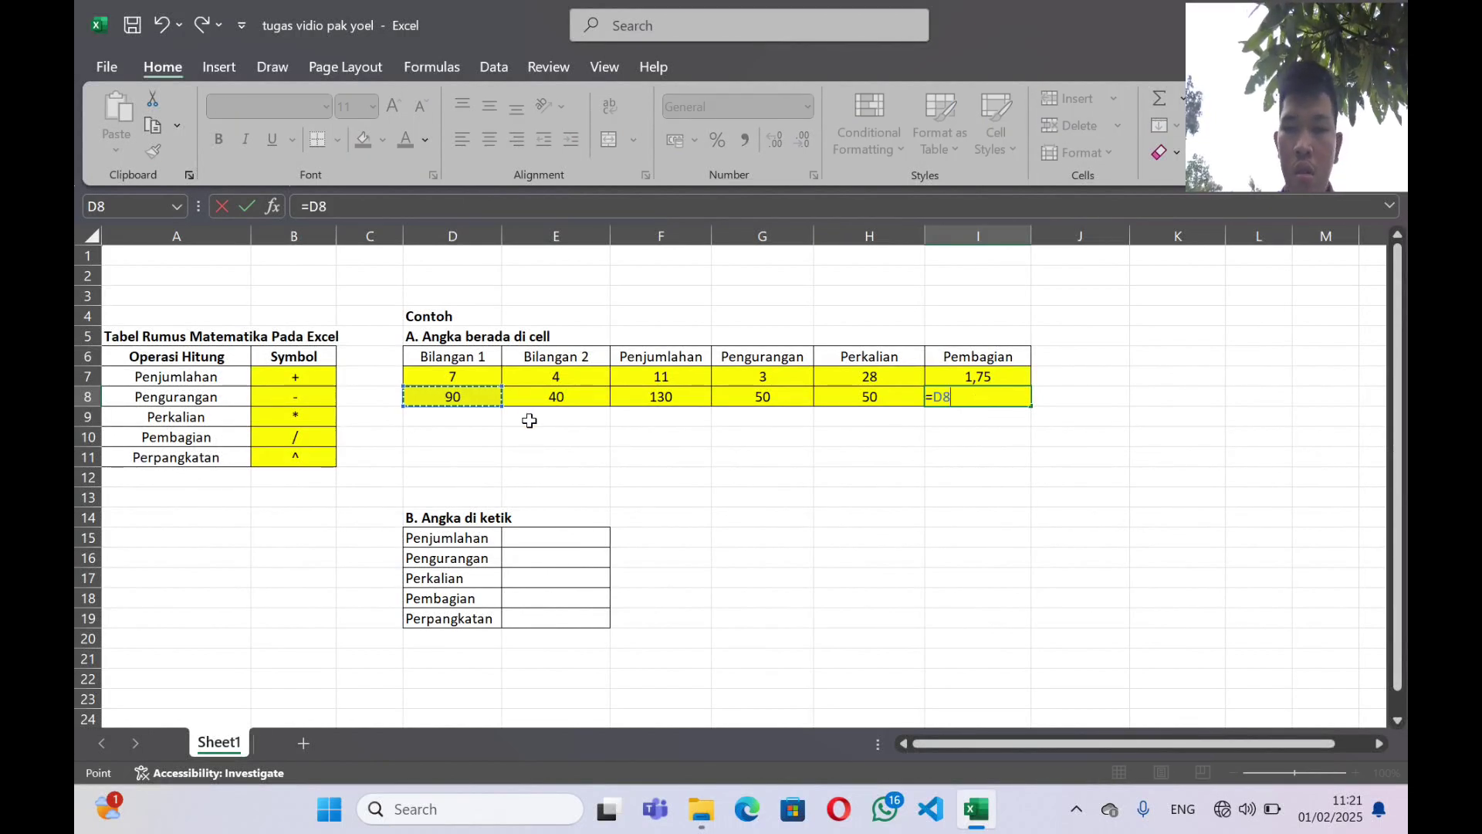
text(/)
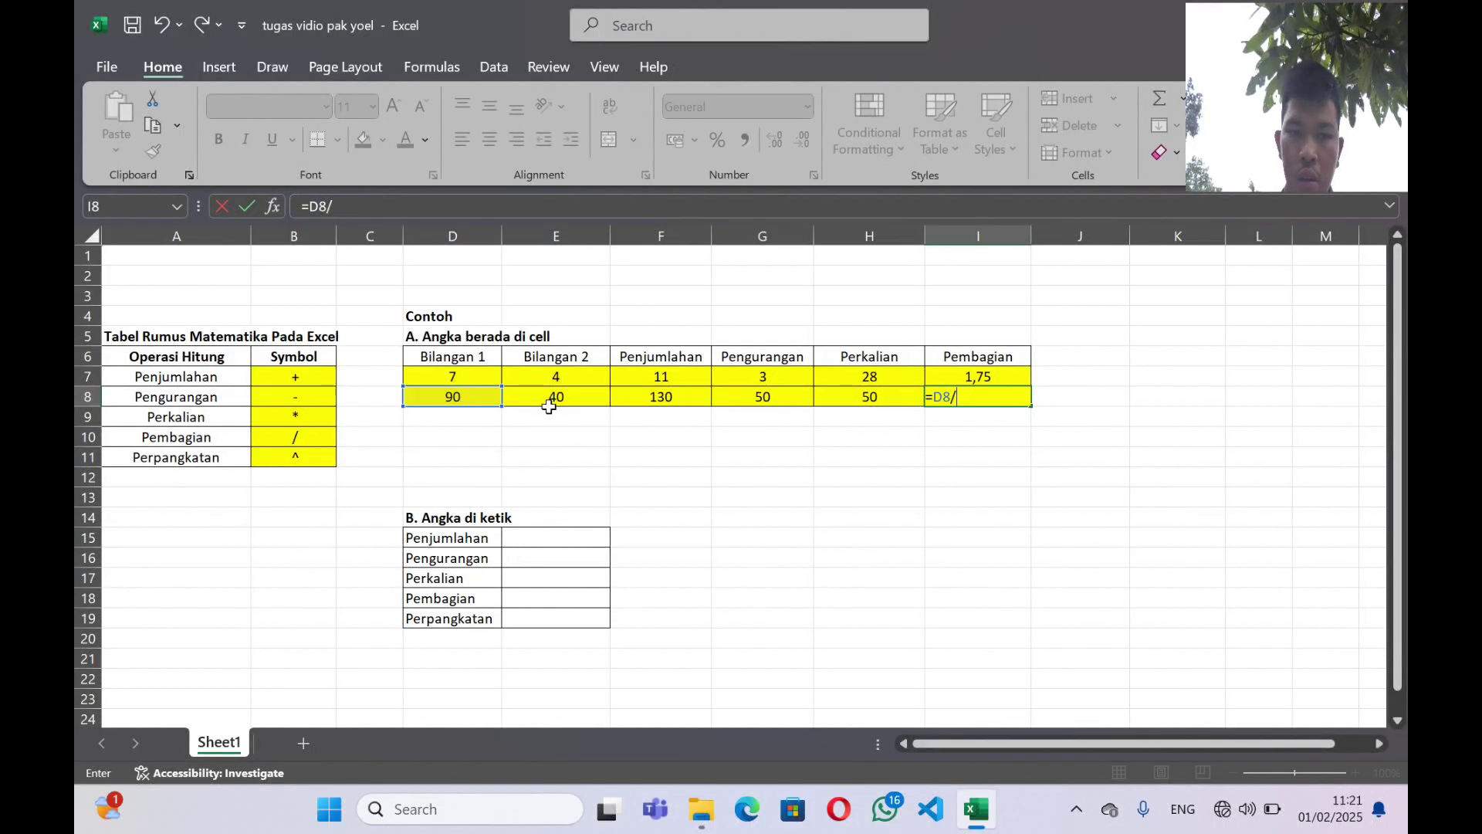
click(540, 398)
key(Return)
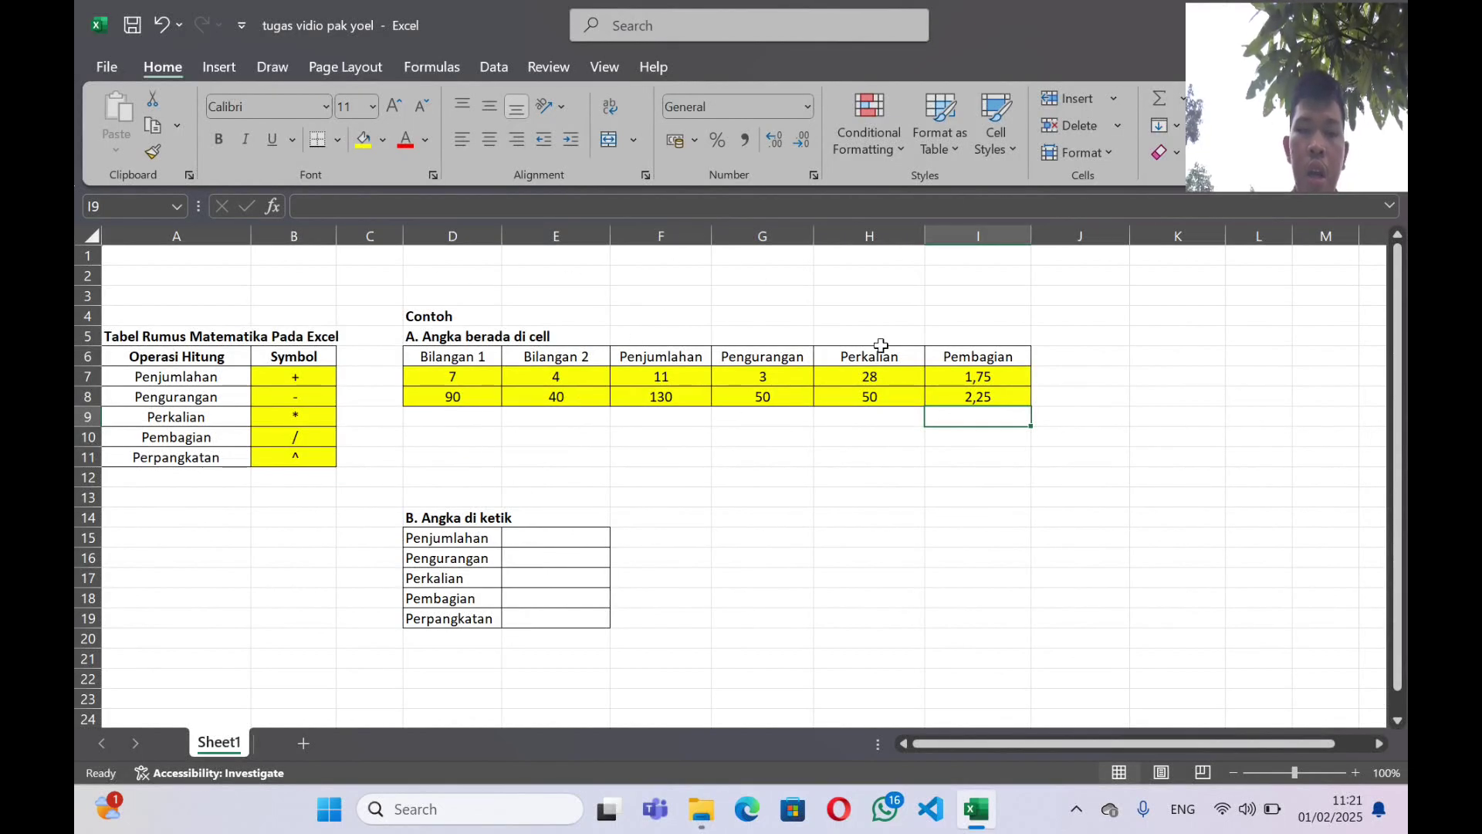
- Re-enter 7 in cell D7 and set cell D8 to 6 in the Bilangan 1 column to test the formulas' recalculation
click(466, 376)
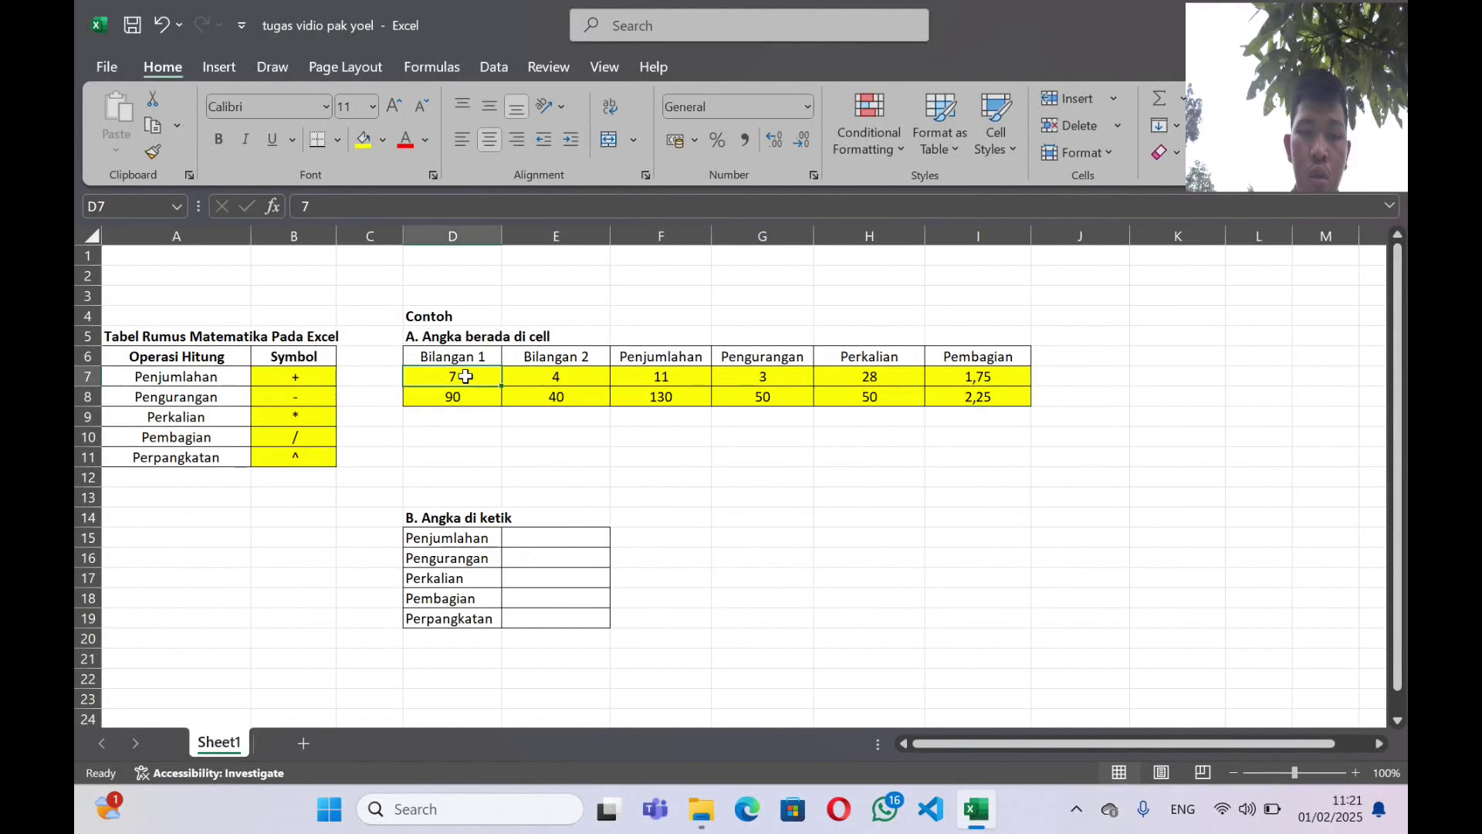
key(BackSpace)
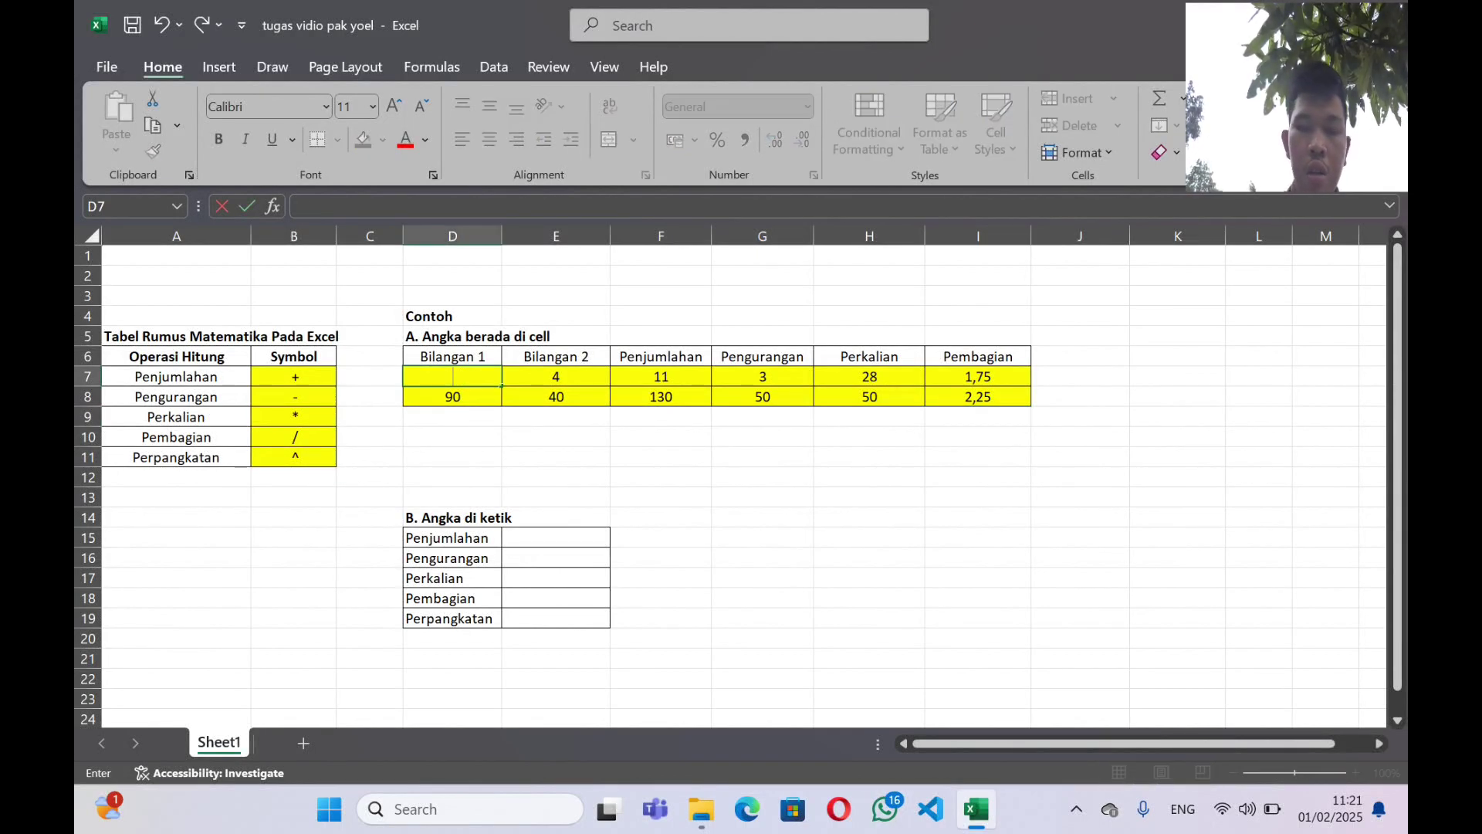
text(6)
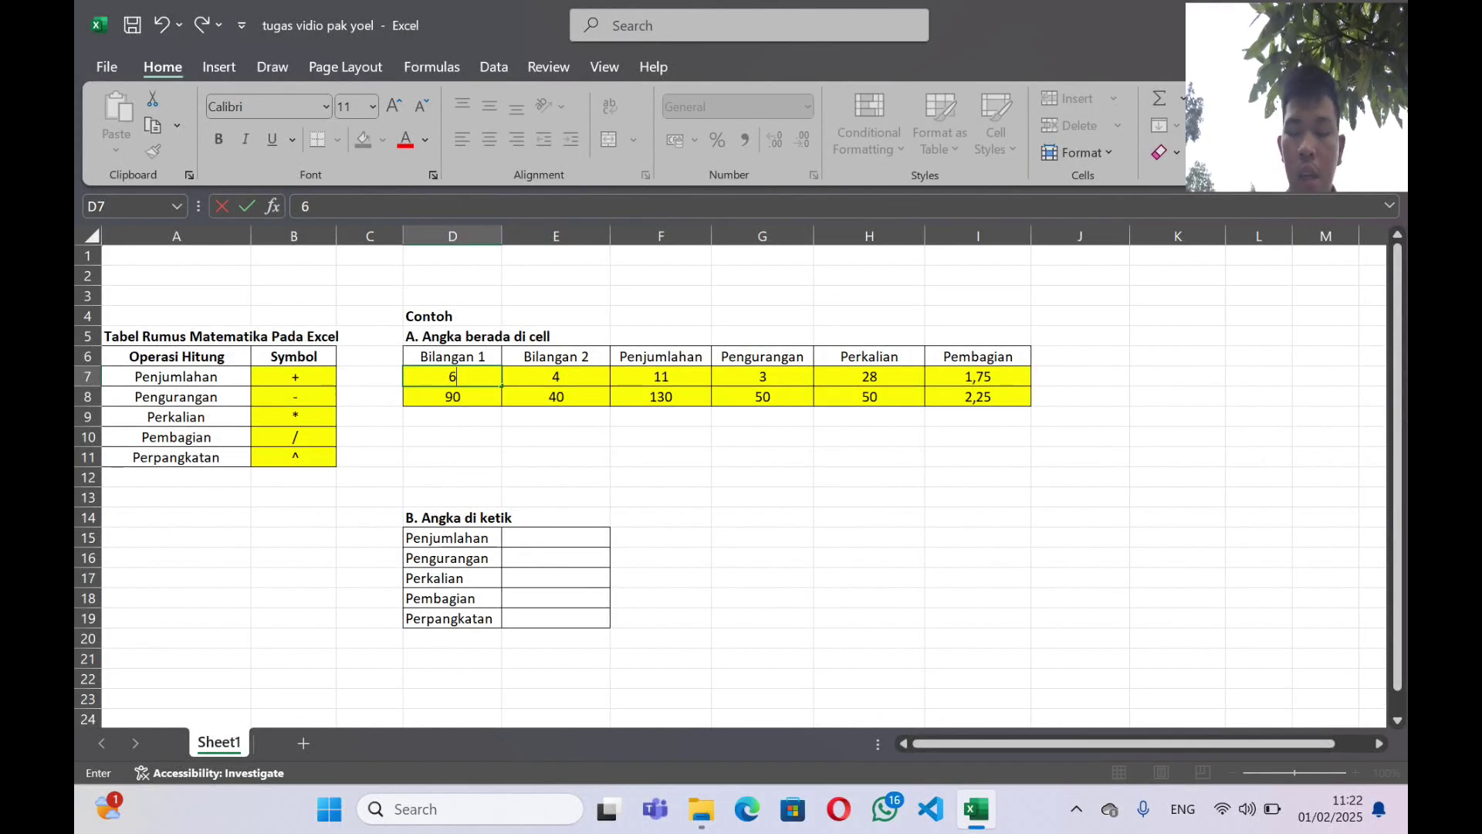
key(BackSpace)
text(7)
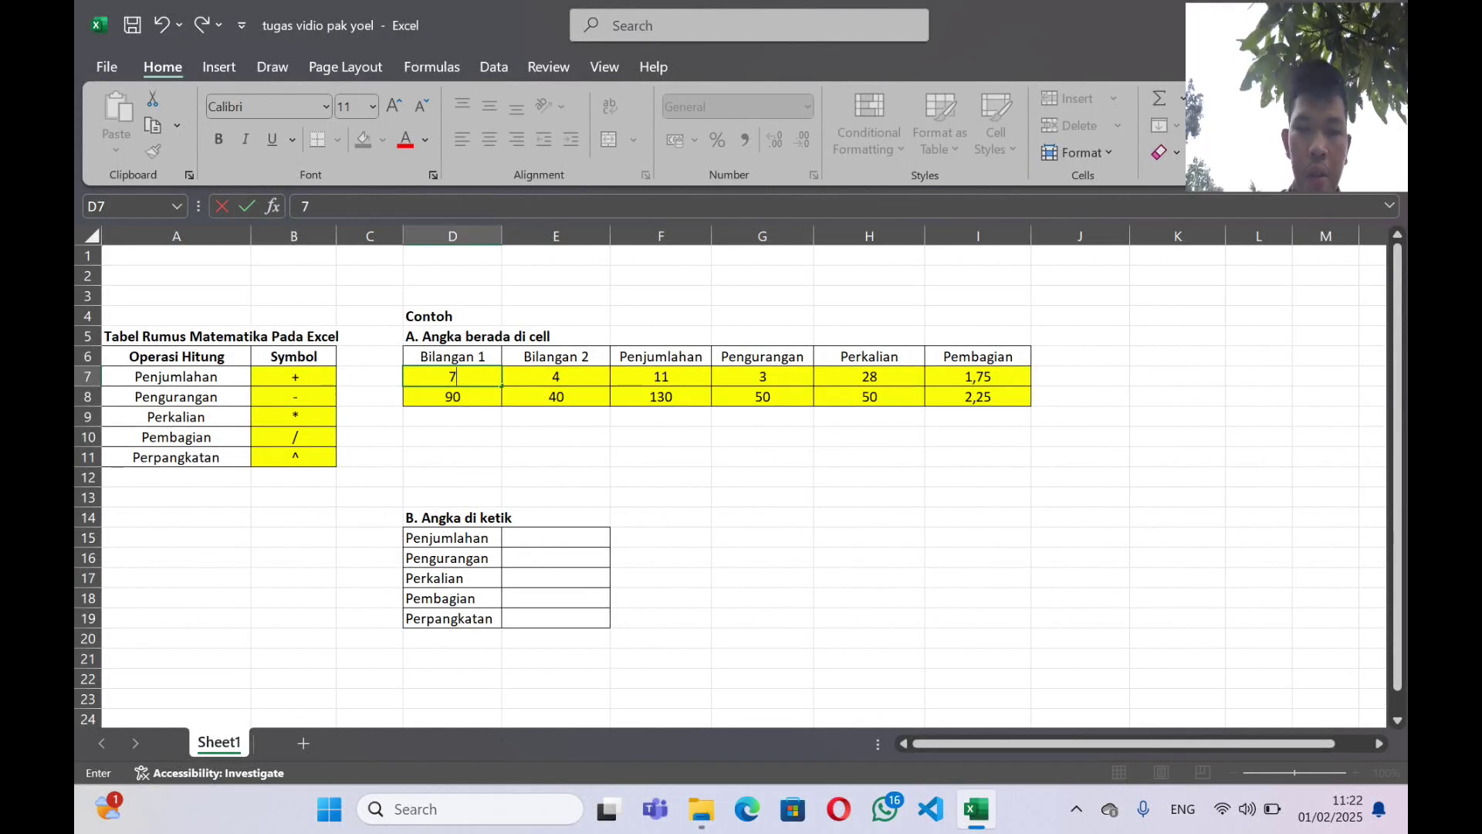
key(Return)
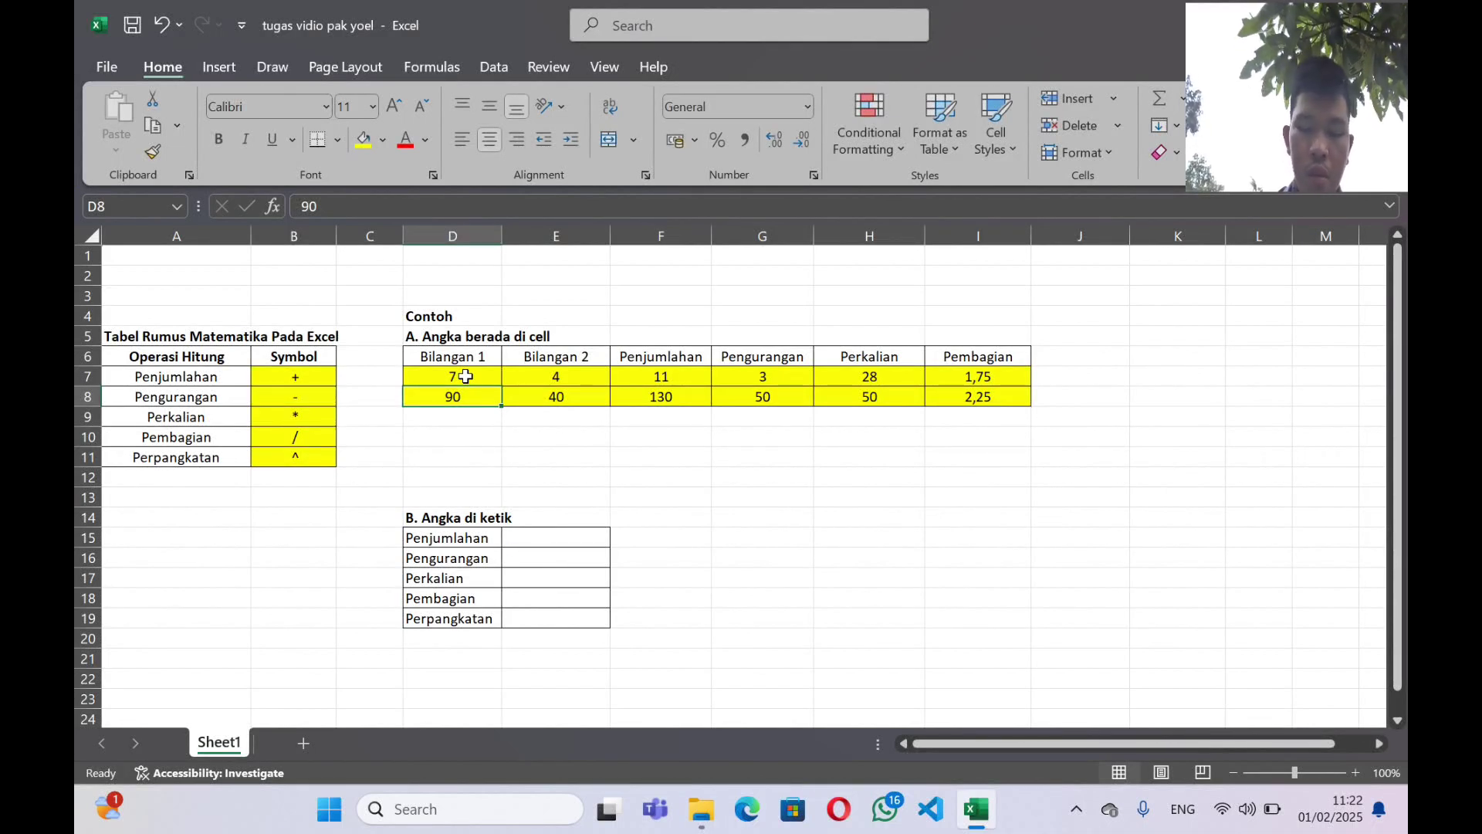
text(6)
key(Return)
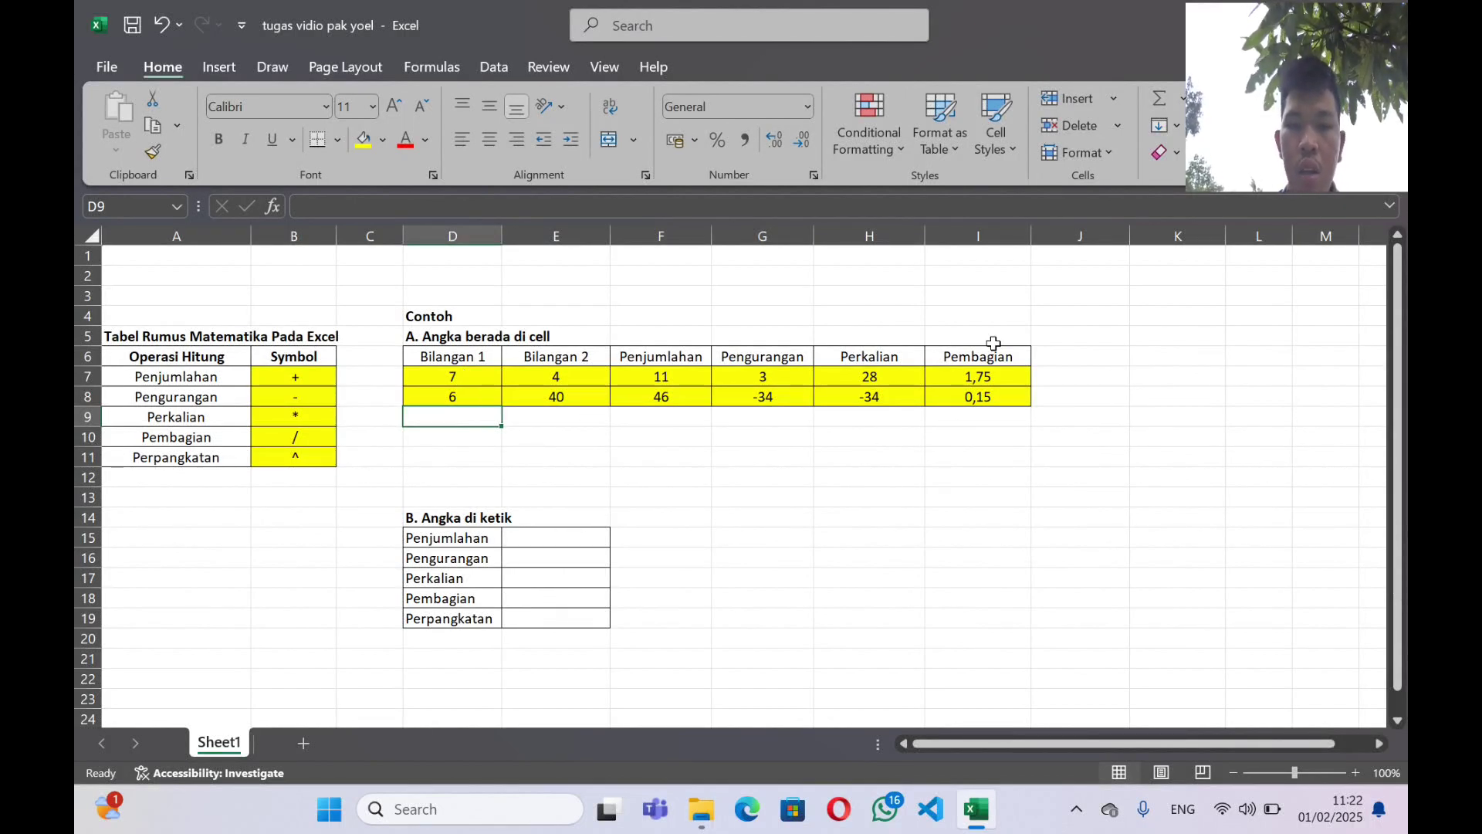
- Set cell D8 in the Bilangan 1 column back to 90
click(468, 398)
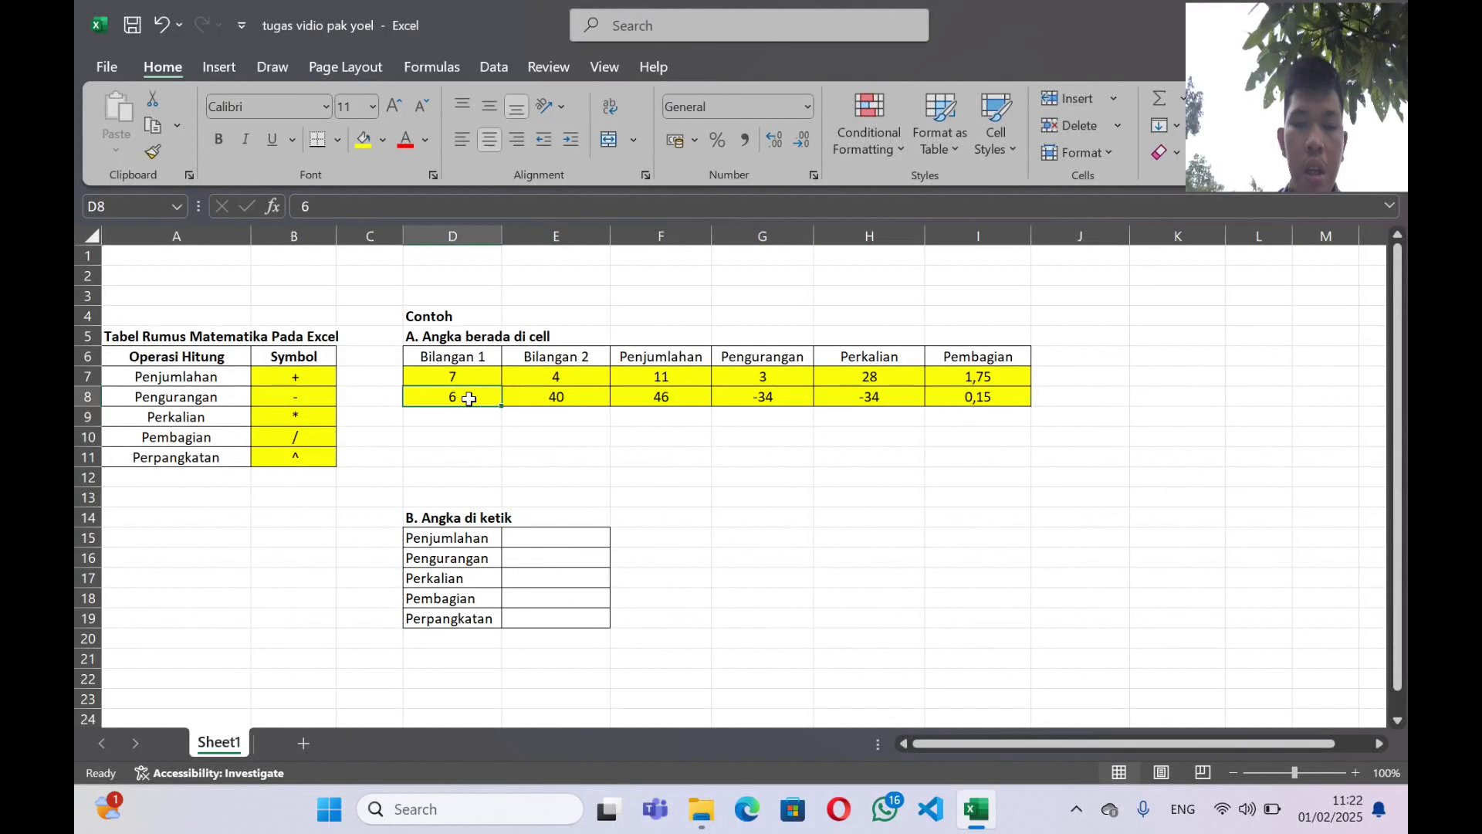
text(90)
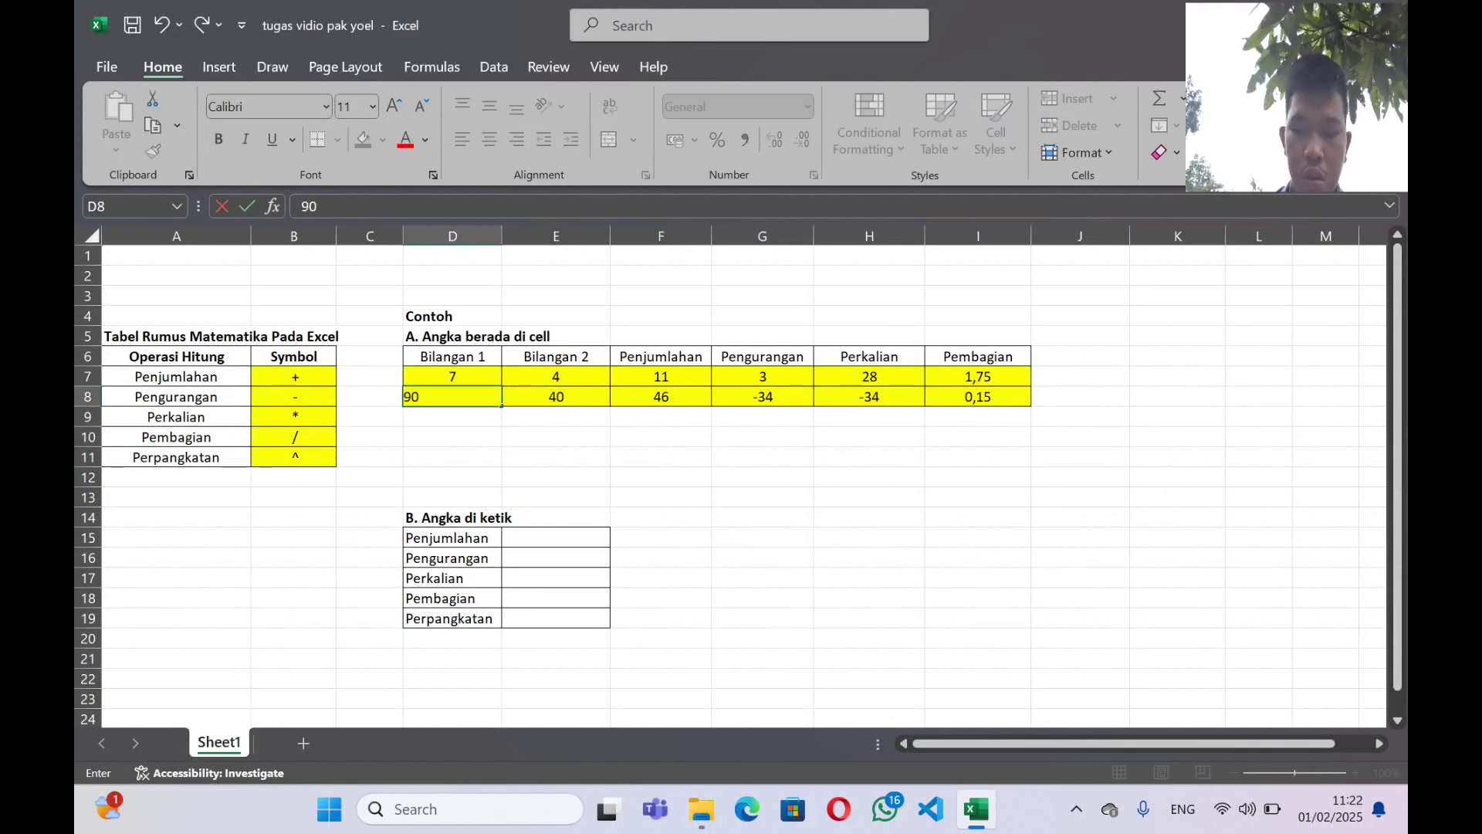
key(Return)
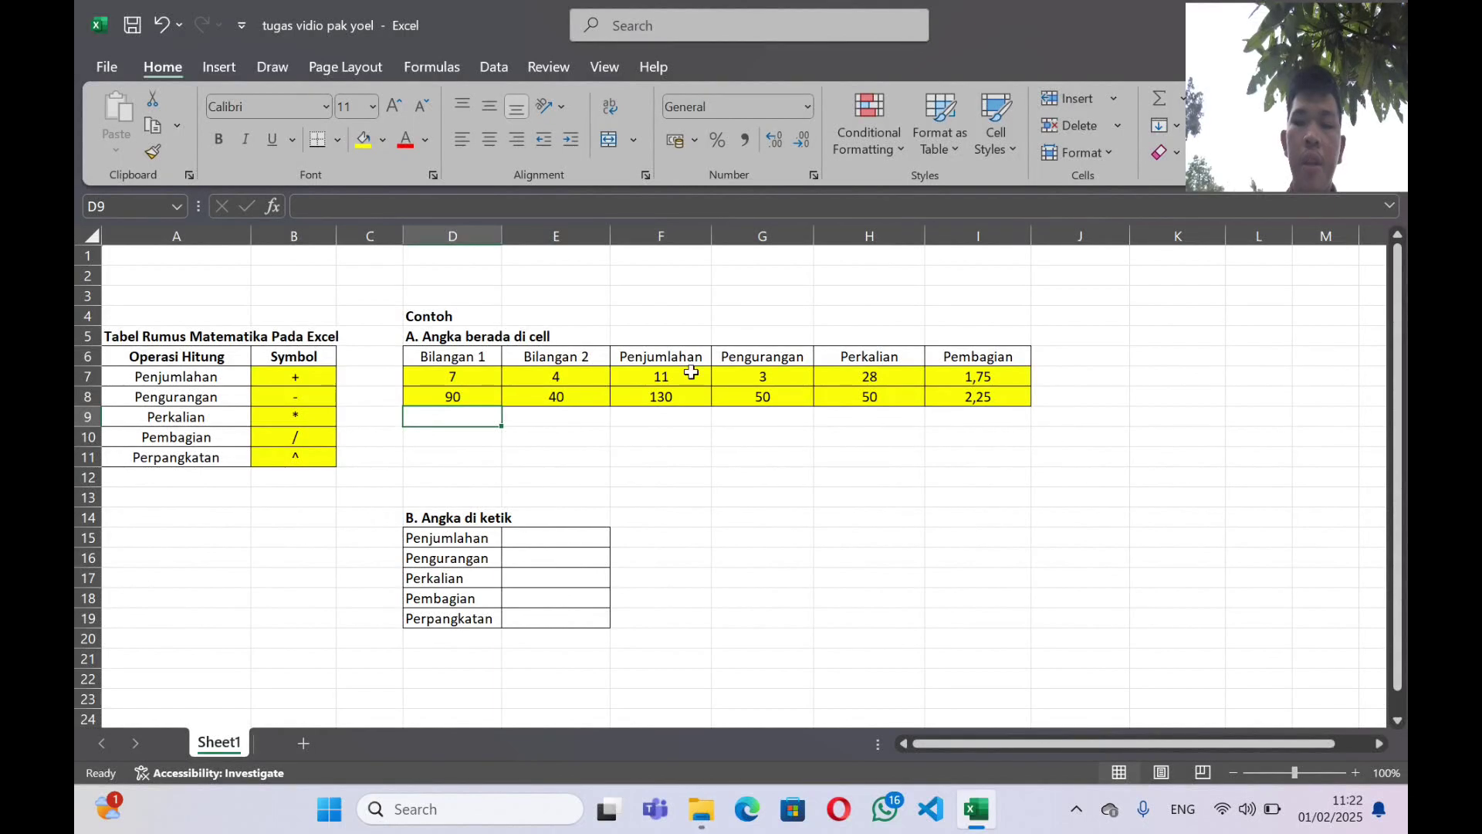
- Set cell D7 in the Bilangan 1 column to 6 to test the first row's recalculation, and re-enter 90 in D8
click(484, 376)
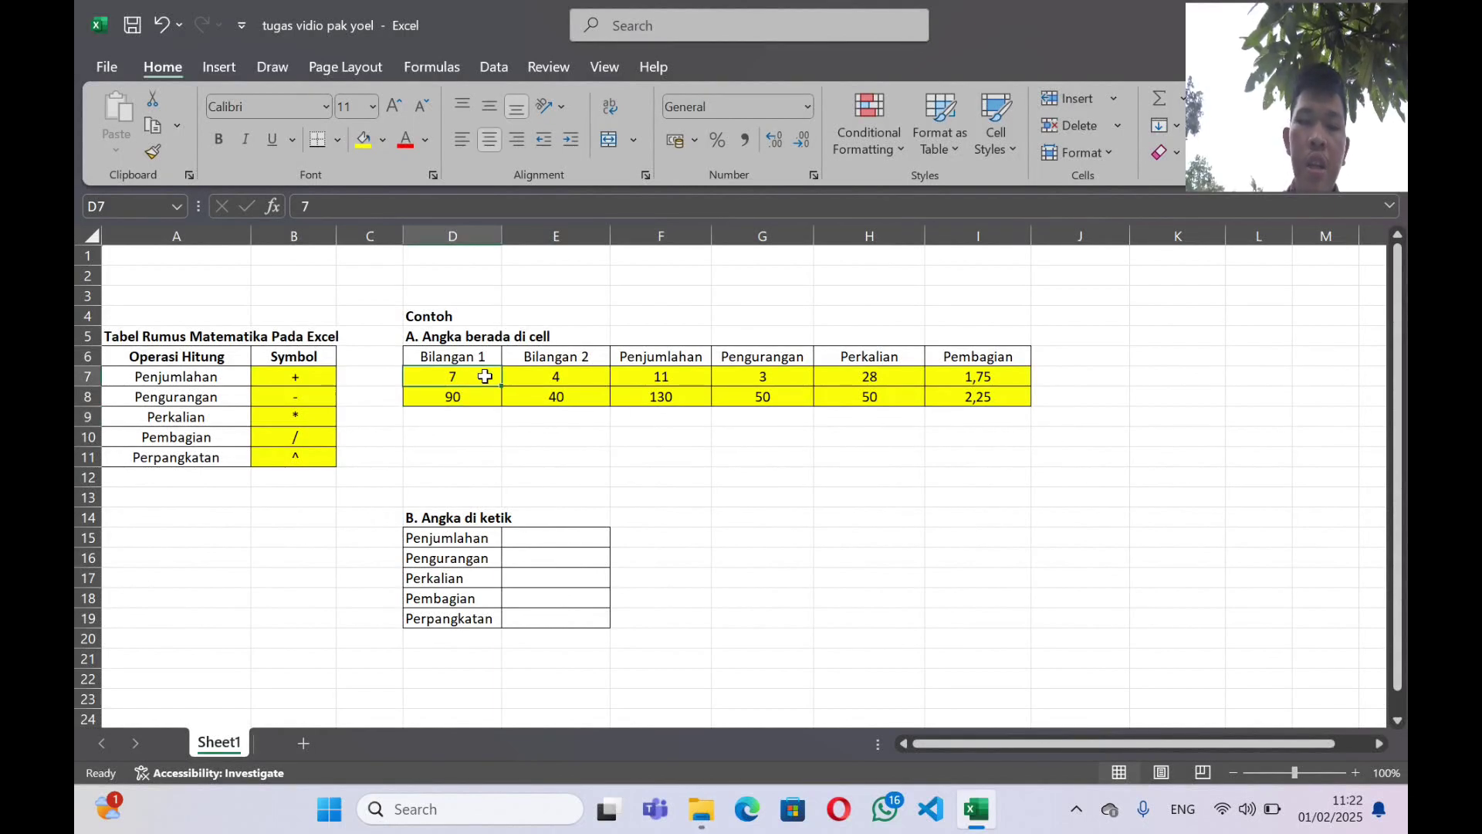
key(BackSpace)
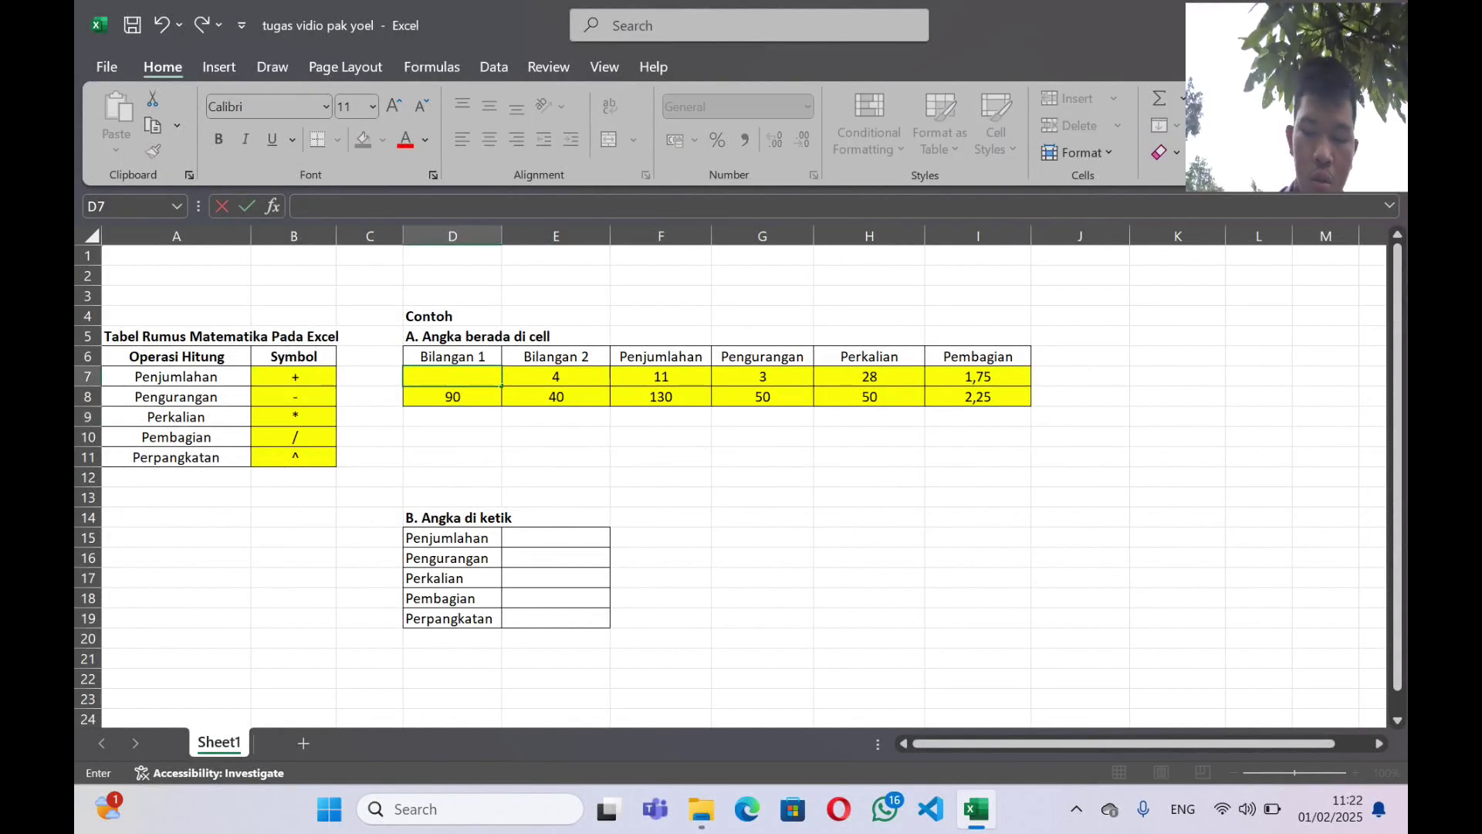
text(6)
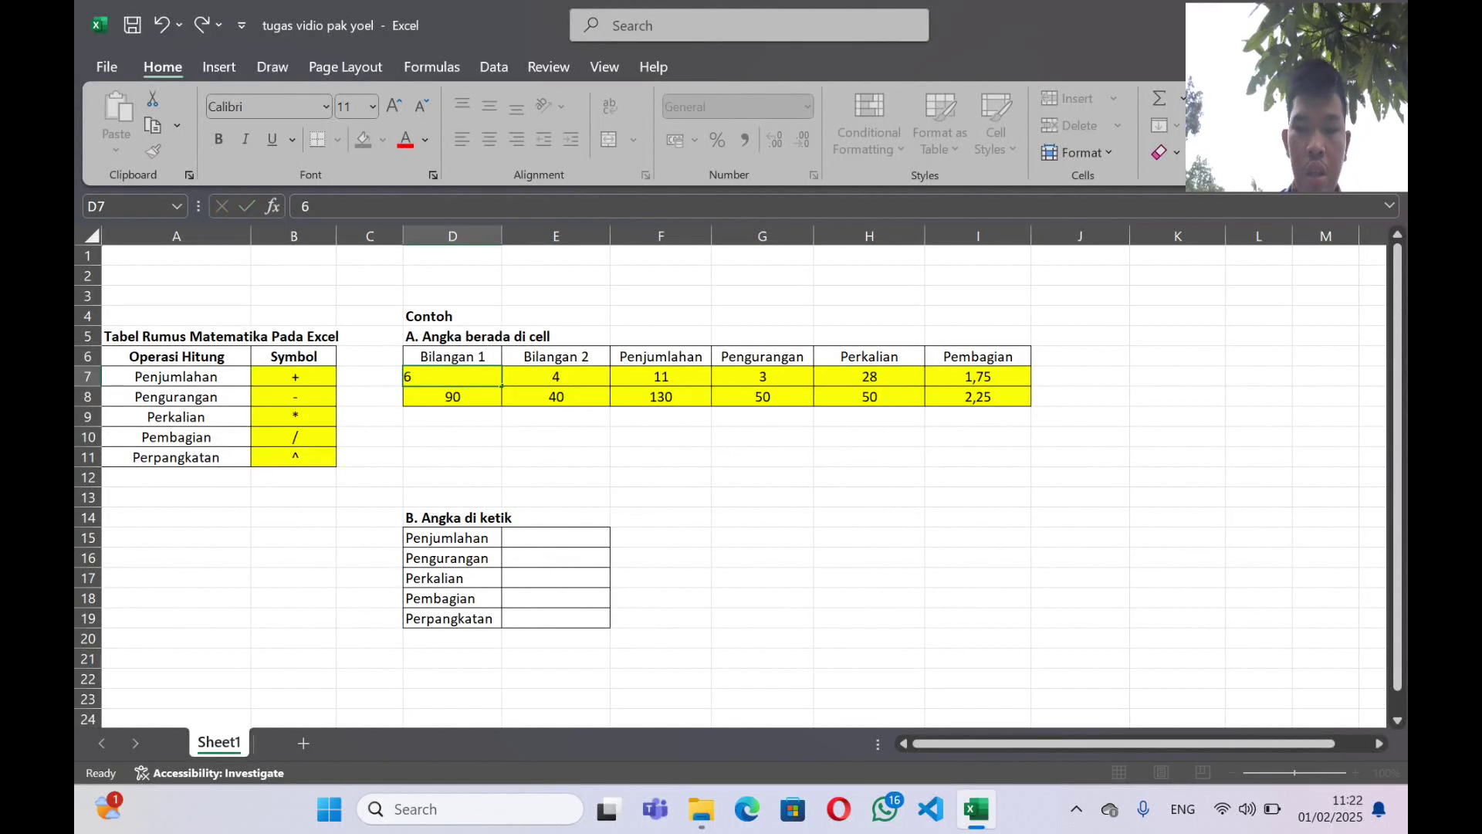
key(Return)
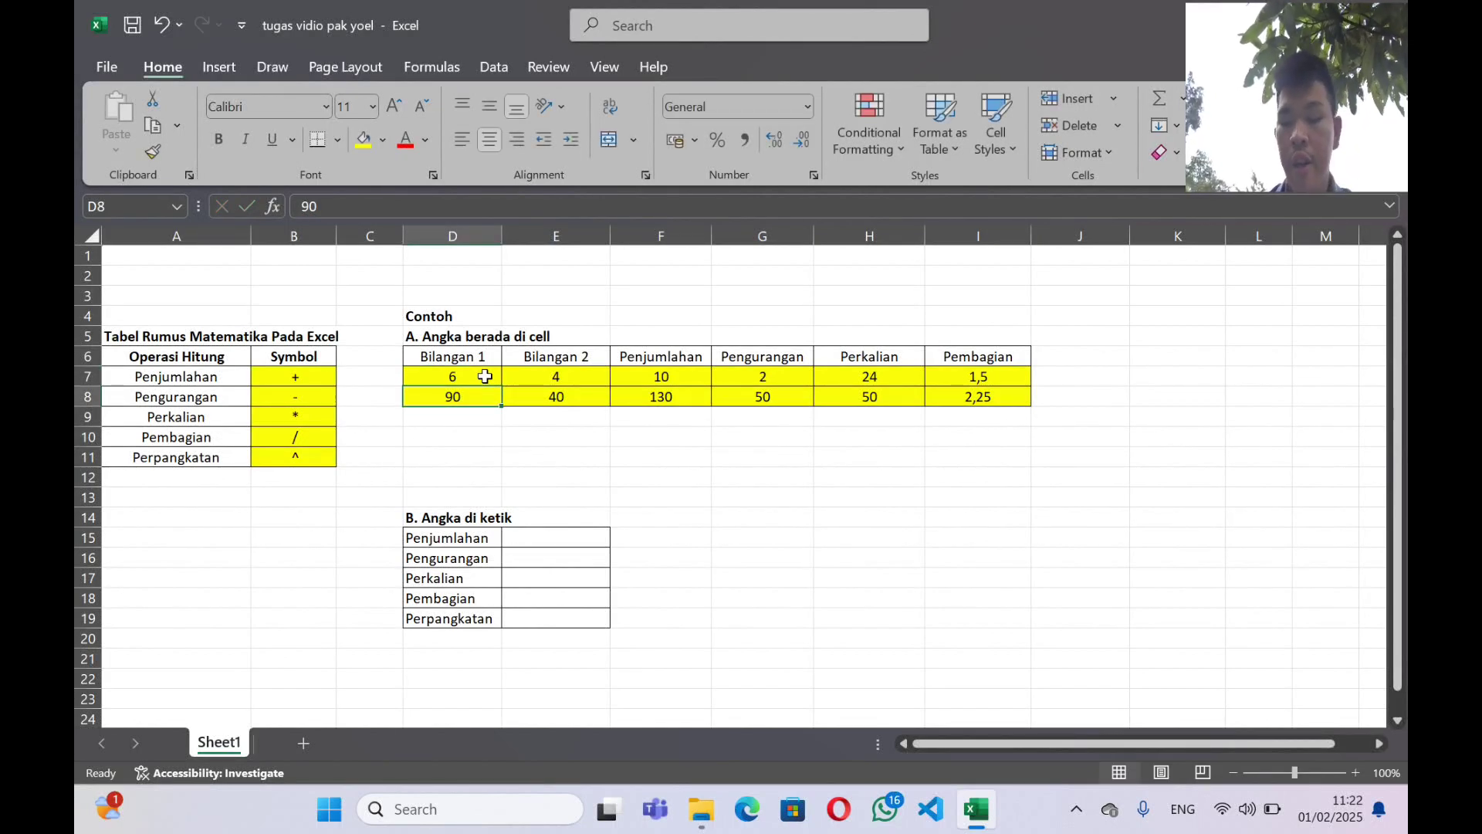
key(BackSpace)
text(90)
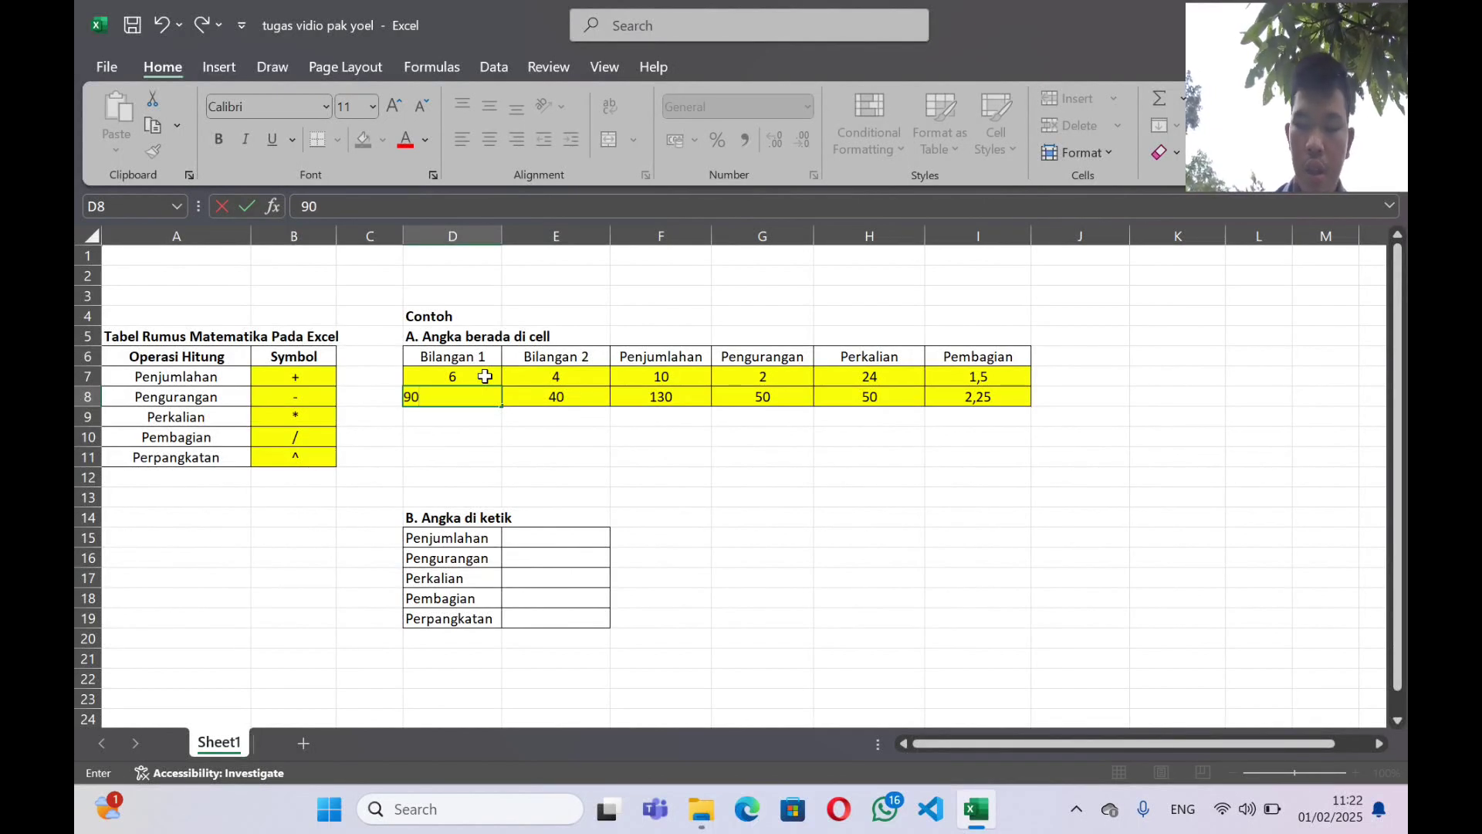
key(Return)
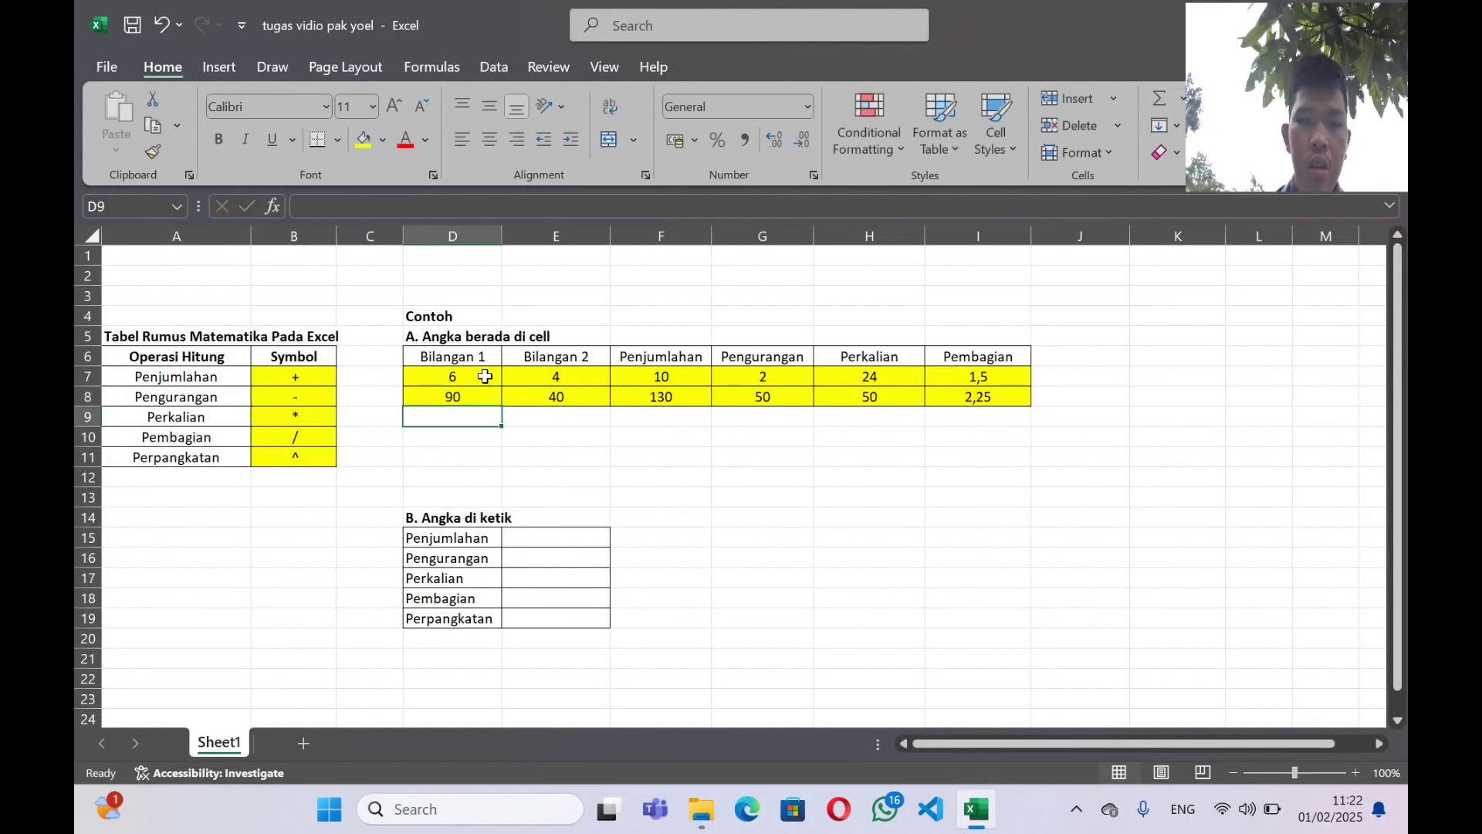
- Set cell D7 in the Bilangan 1 column back to 7
click(485, 377)
text(7)
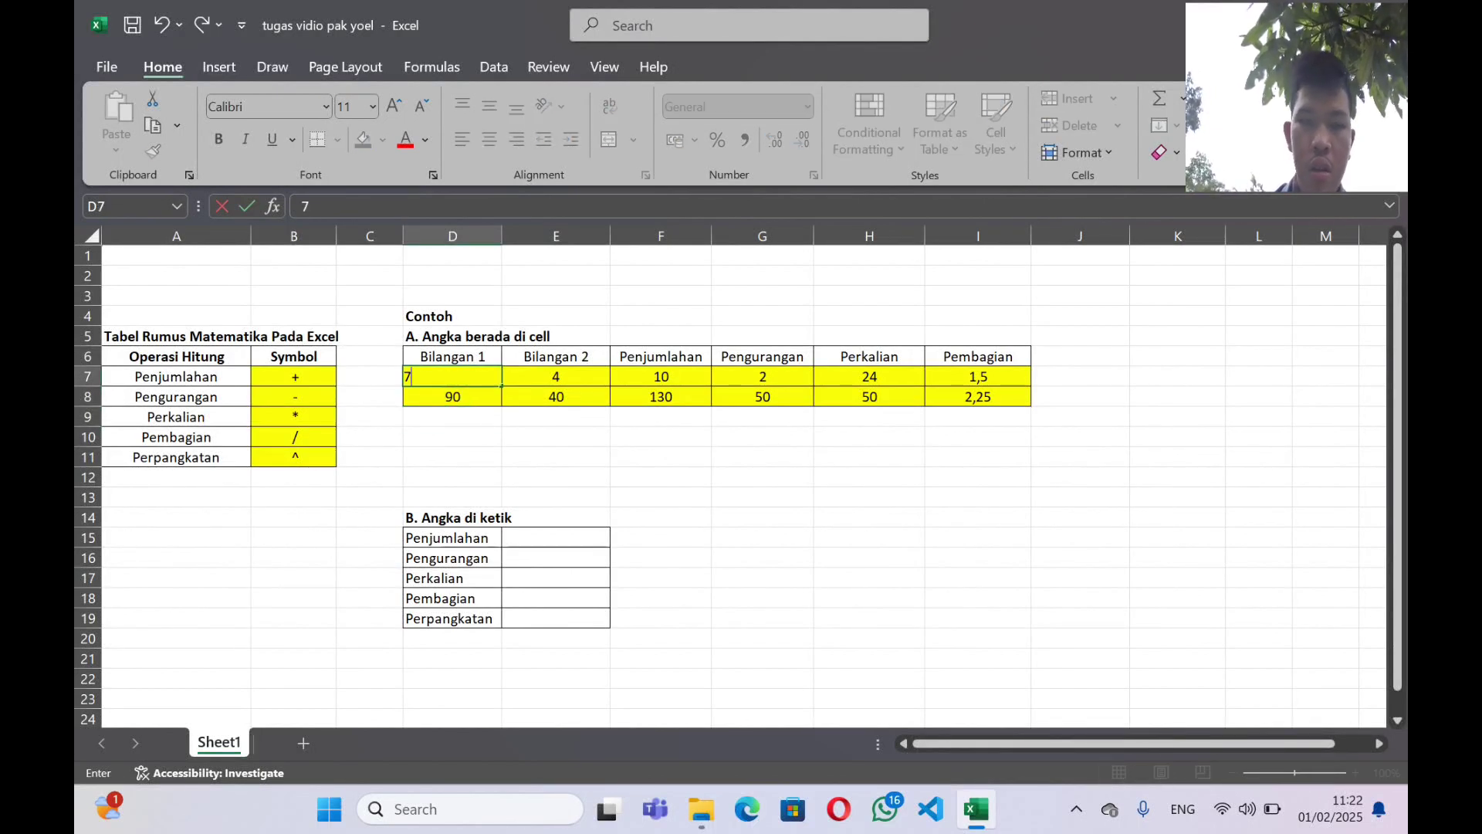
key(Return)
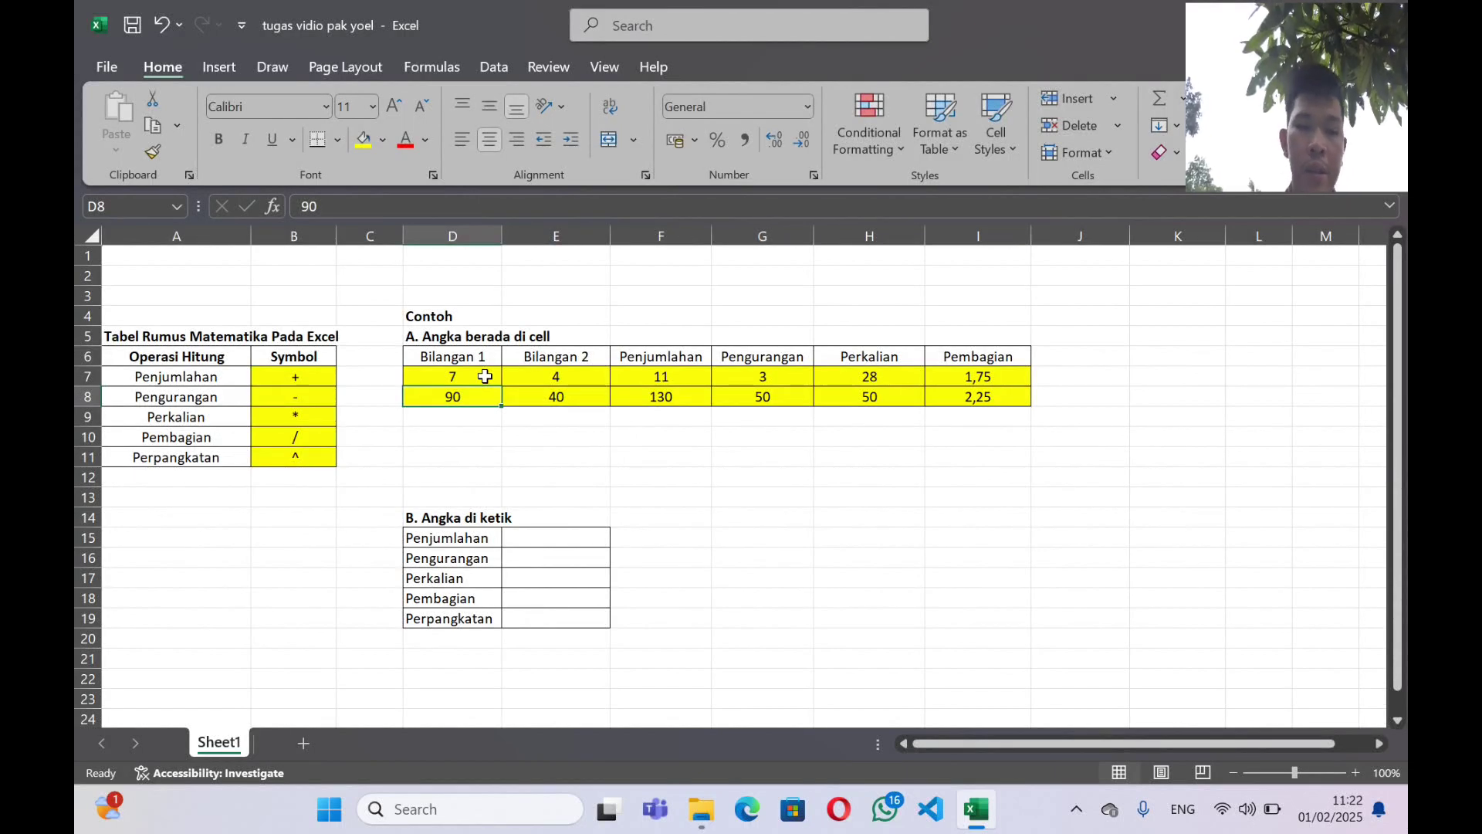
- Enter the formula =5+6 in cell E15 of the Penjumlahan row to add two typed numbers
click(548, 540)
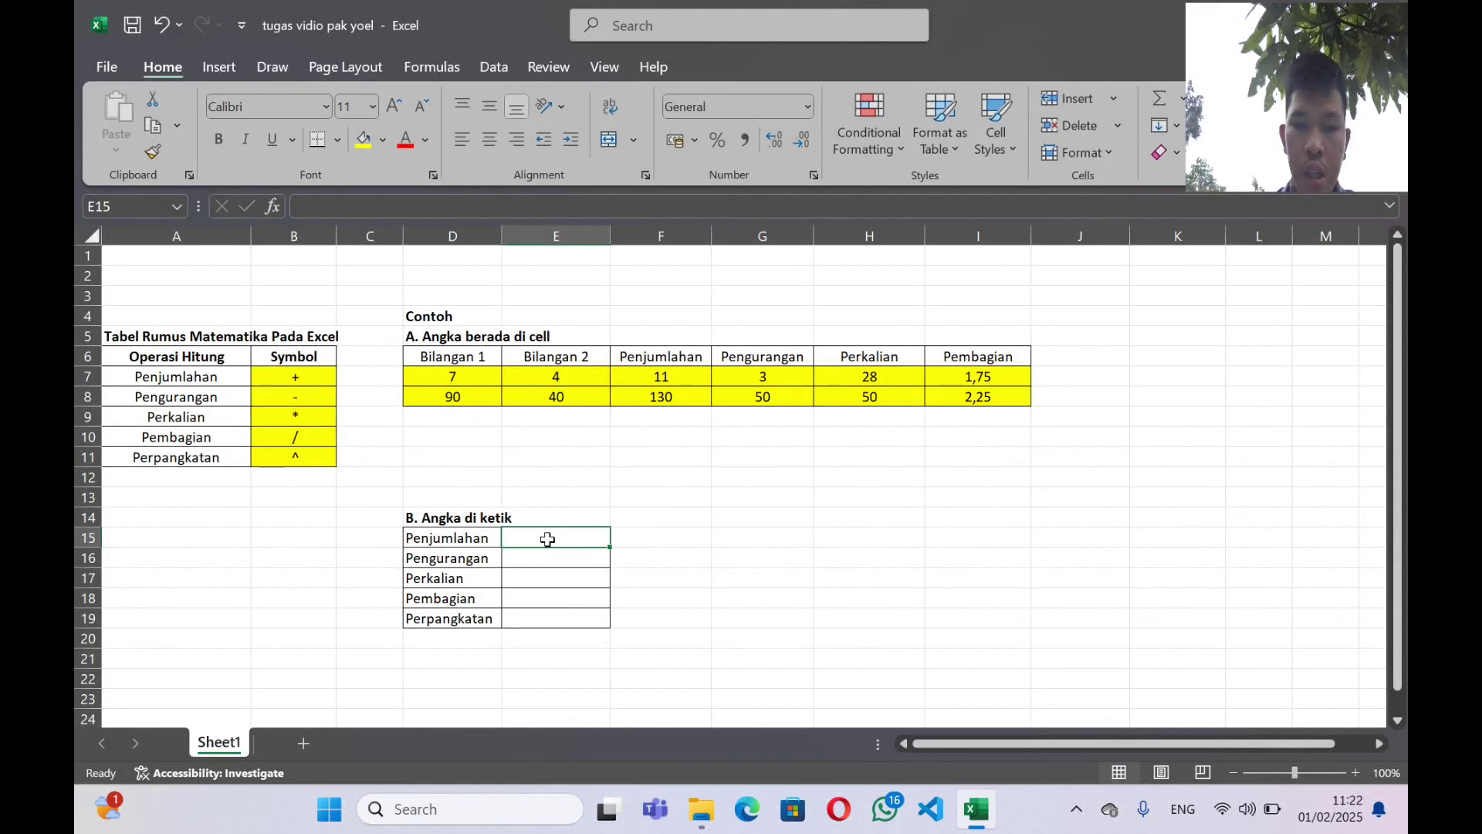
text(=)
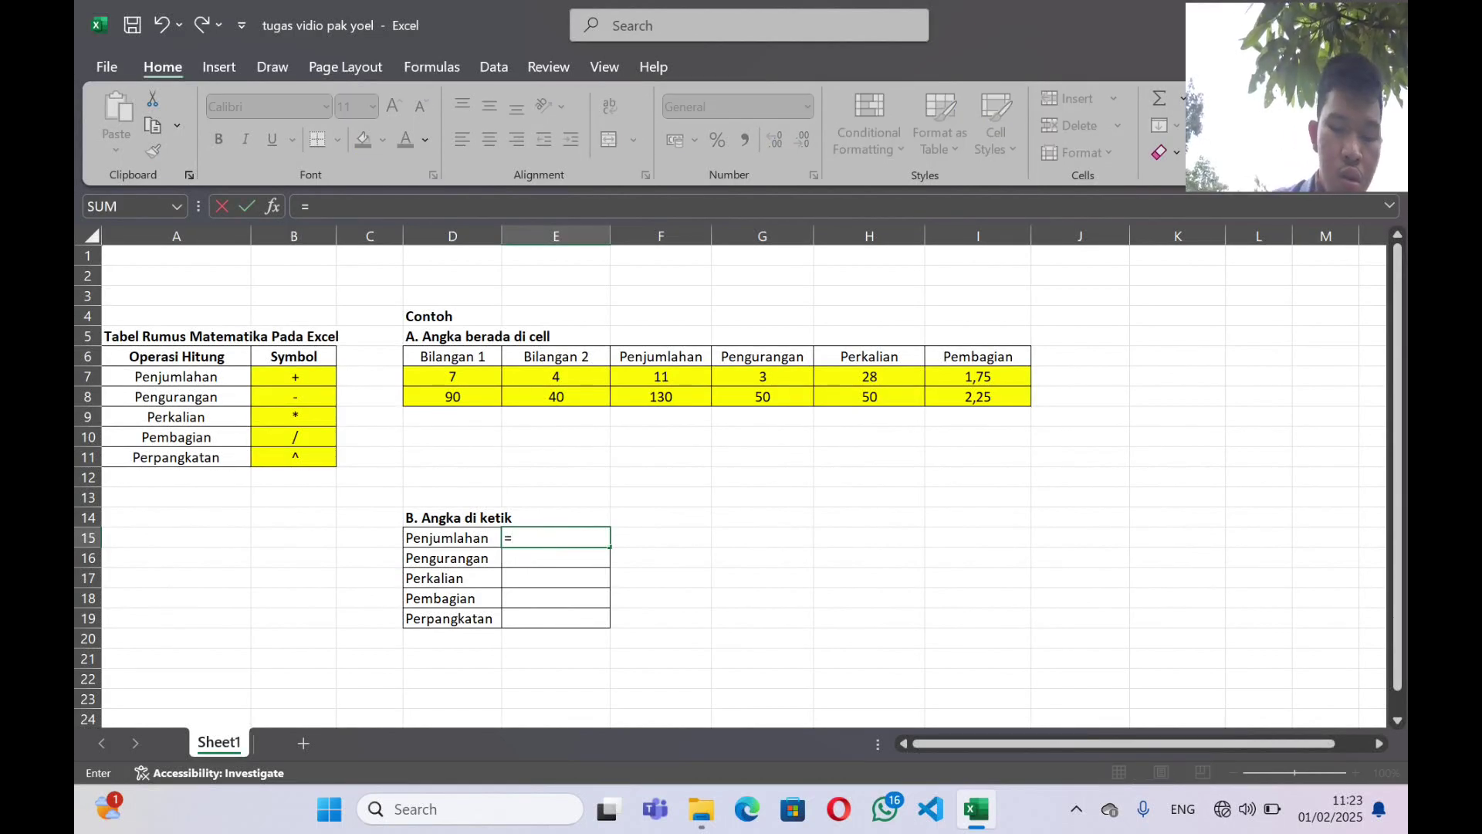
text(5)
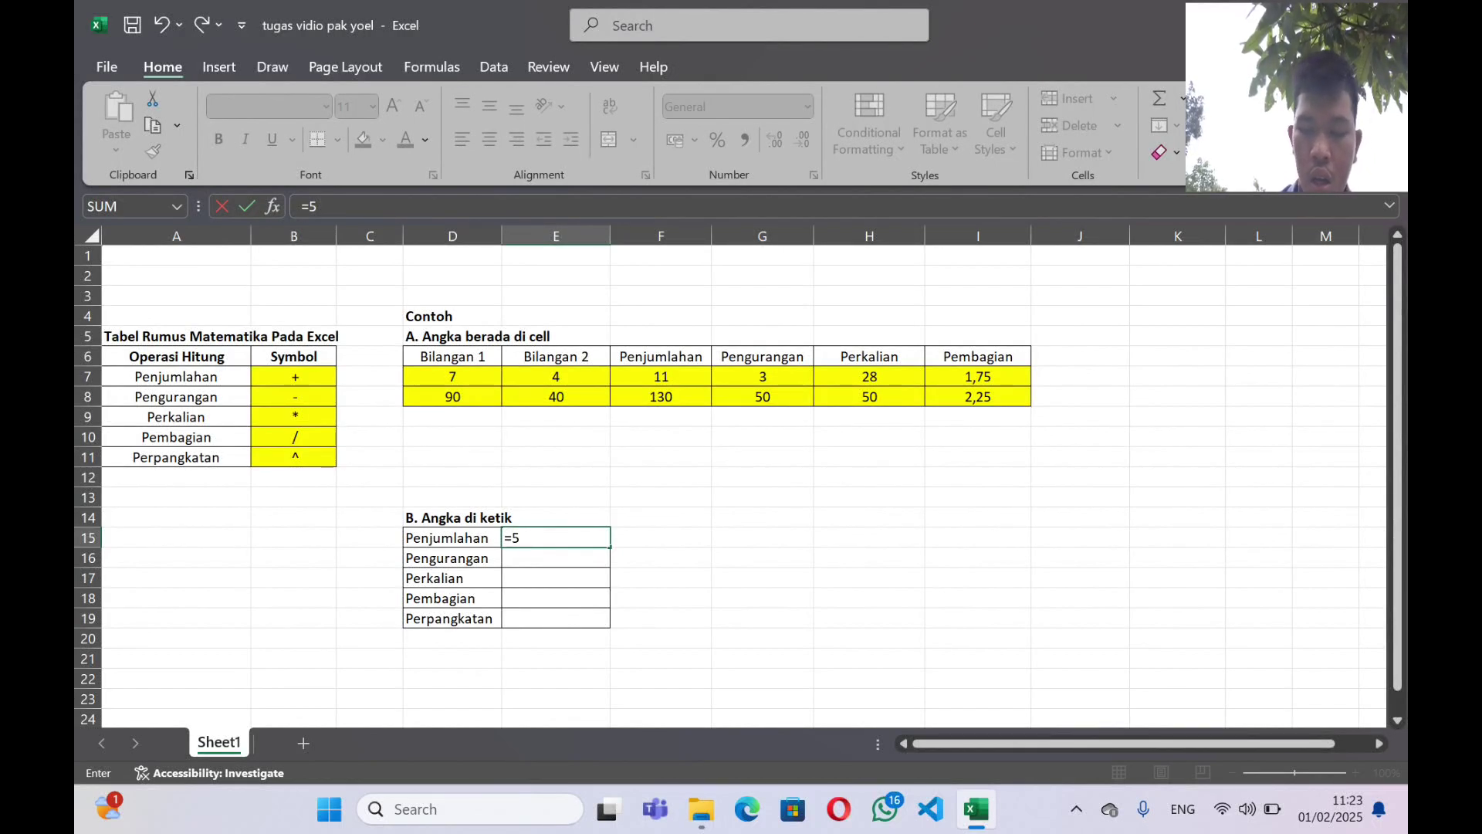
text(+)
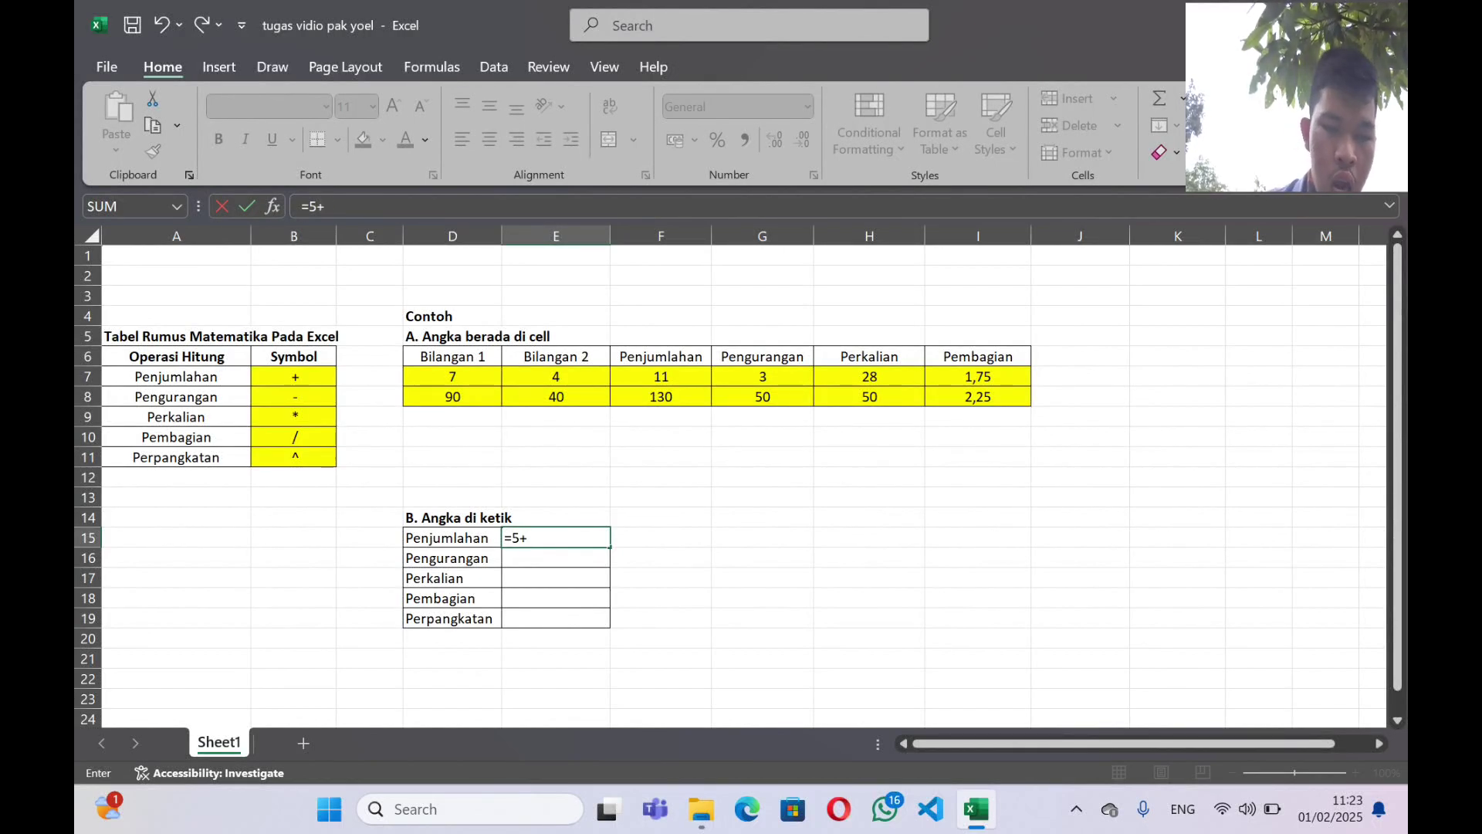
text(6)
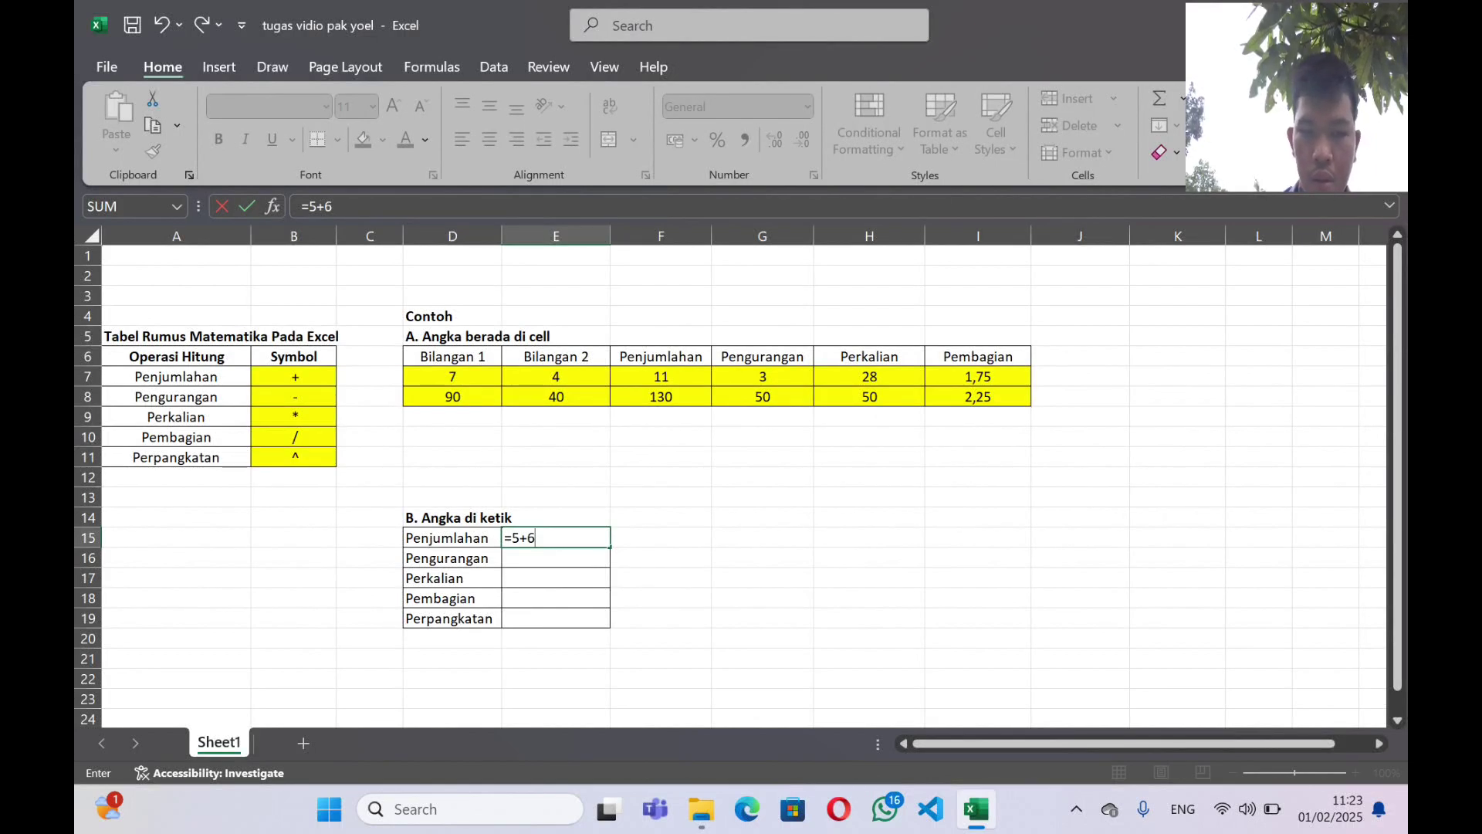
key(Return)
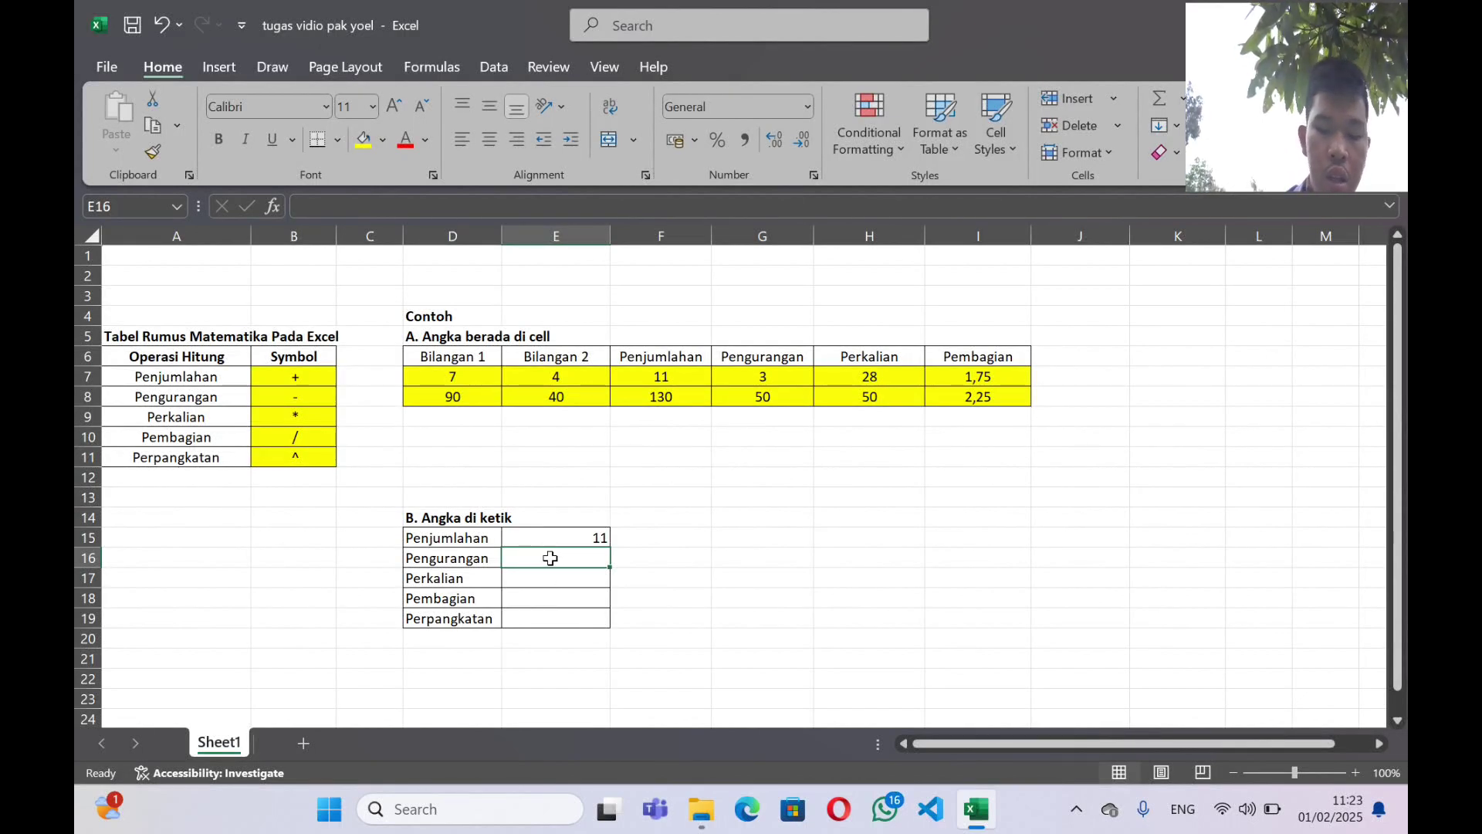
- Enter the formula =8+9 in cell E16 of the Pengurangan row
text(=)
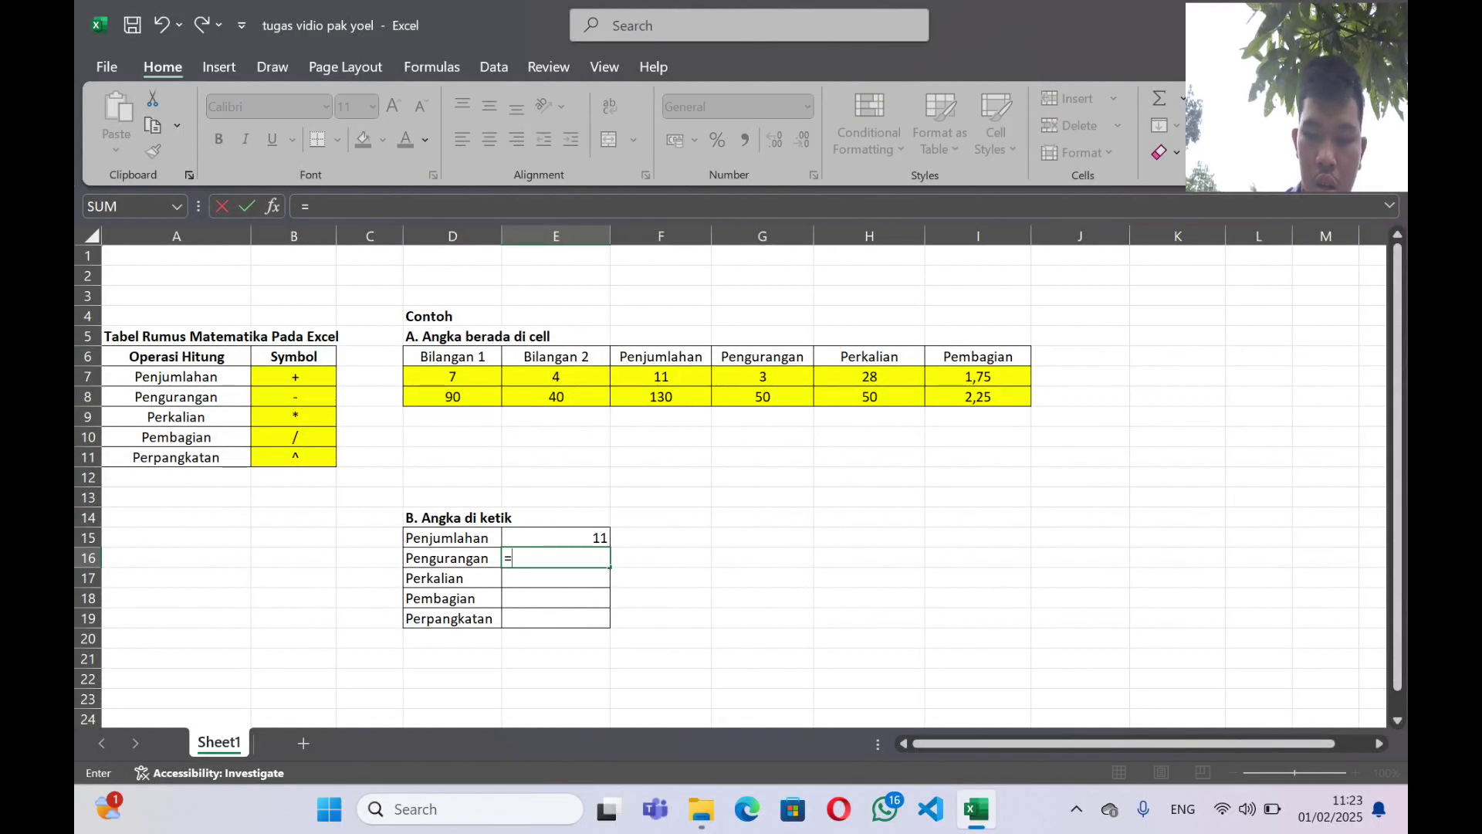
text(8)
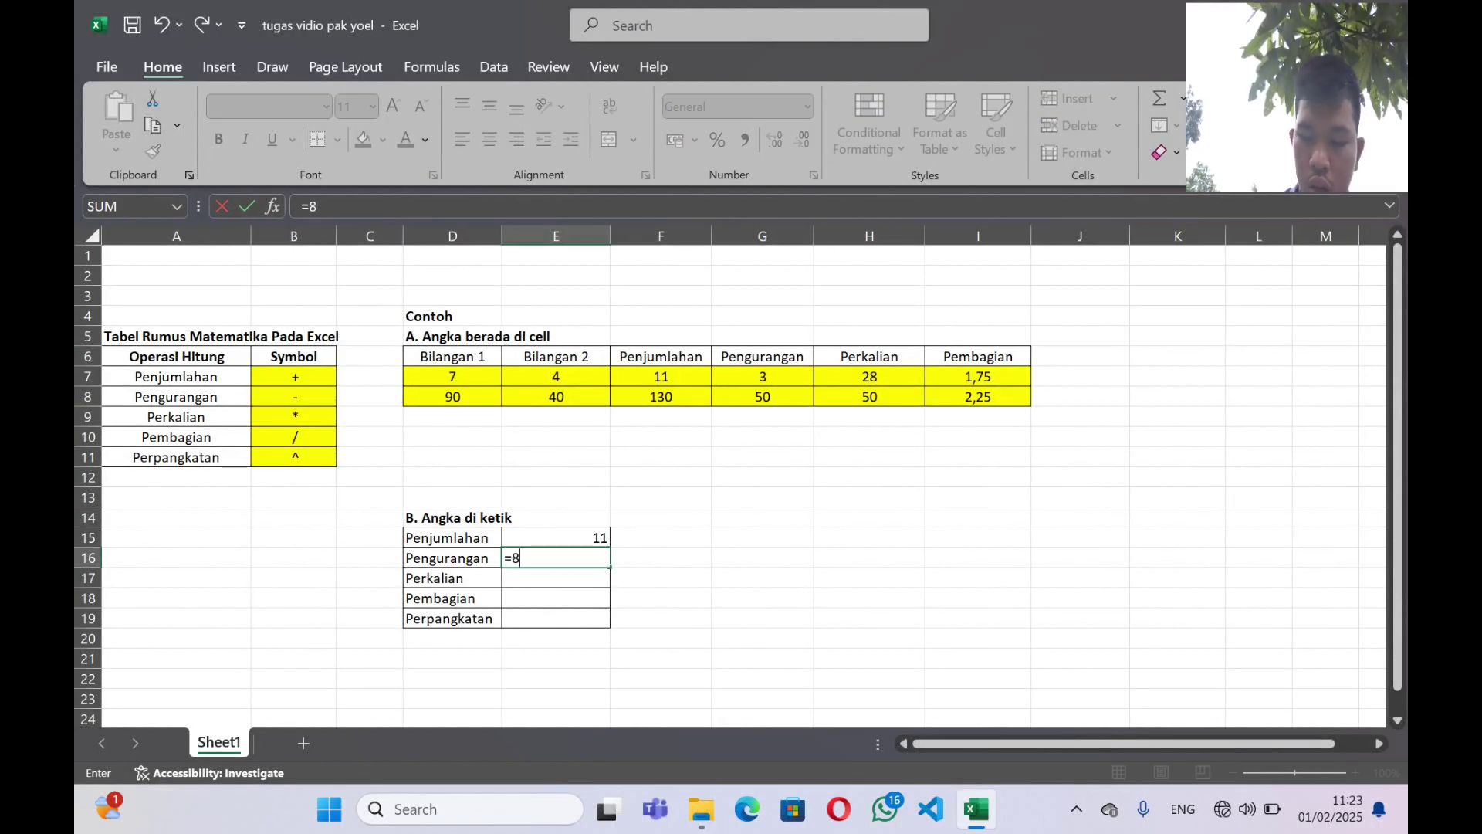
text(+)
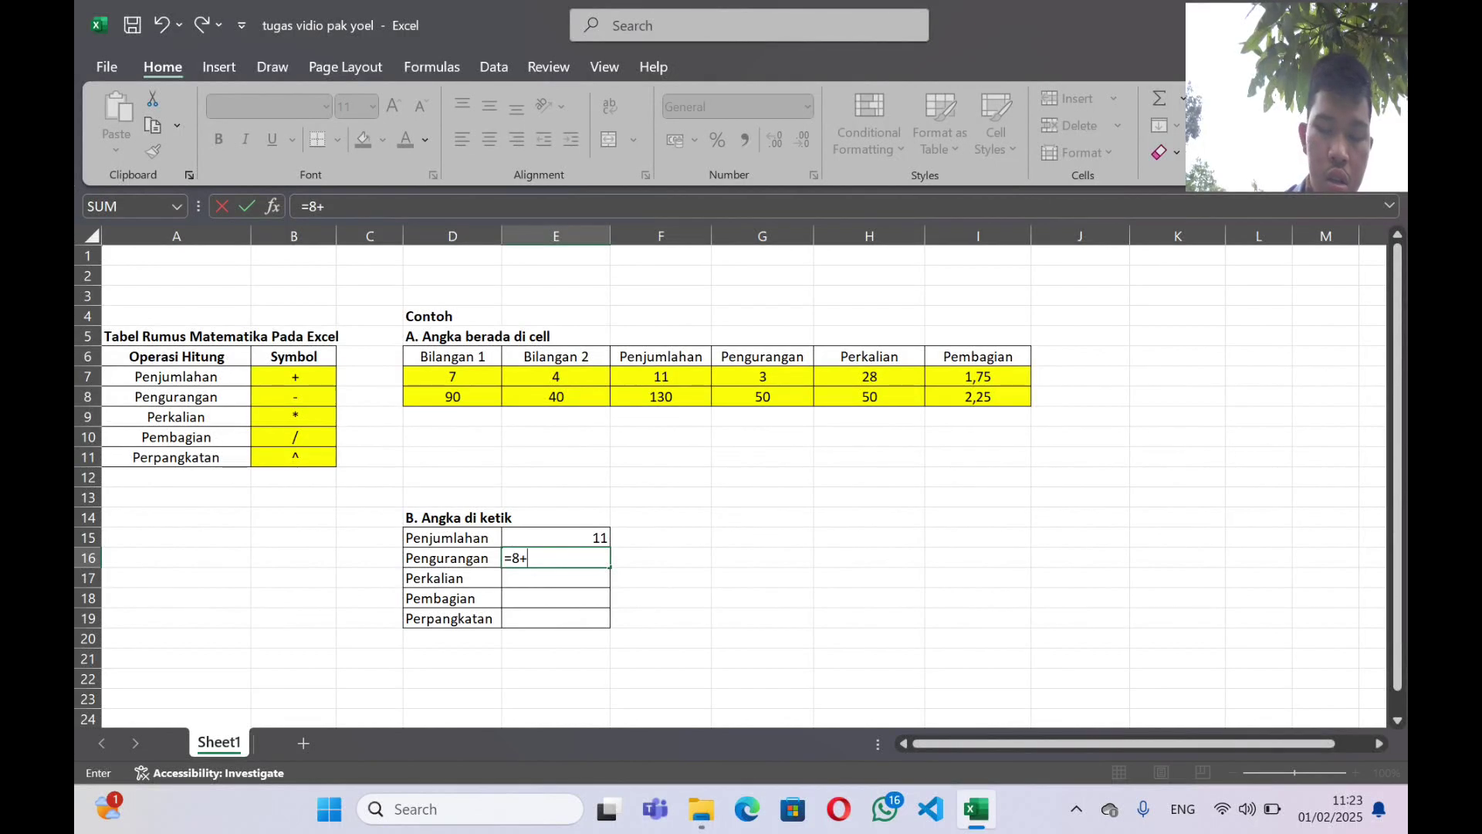
text(9)
key(Return)
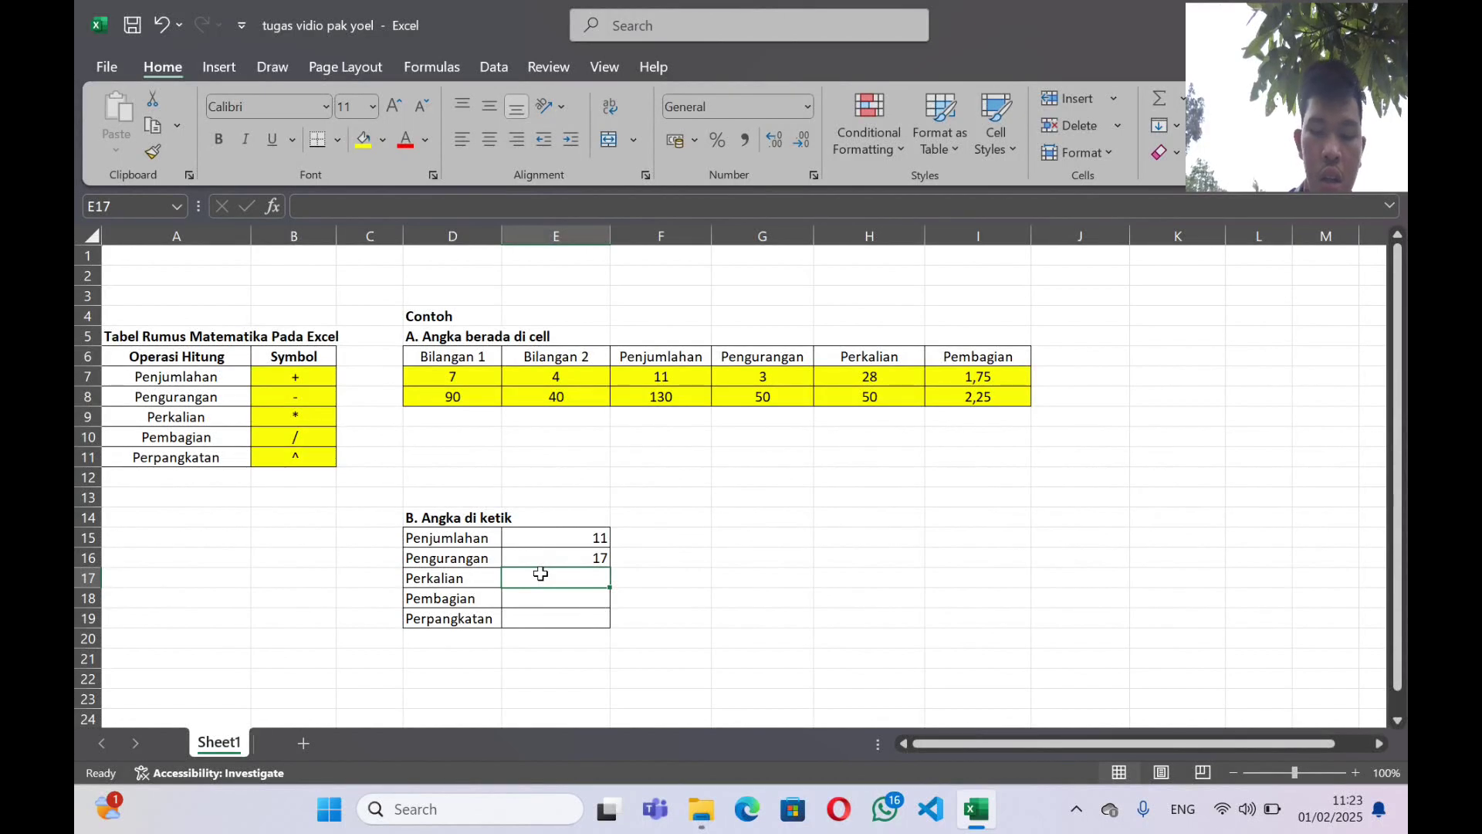
- Enter the formula =7*8 in cell E17 of the Perkalian row to multiply two typed numbers
text(2)
key(BackSpace)
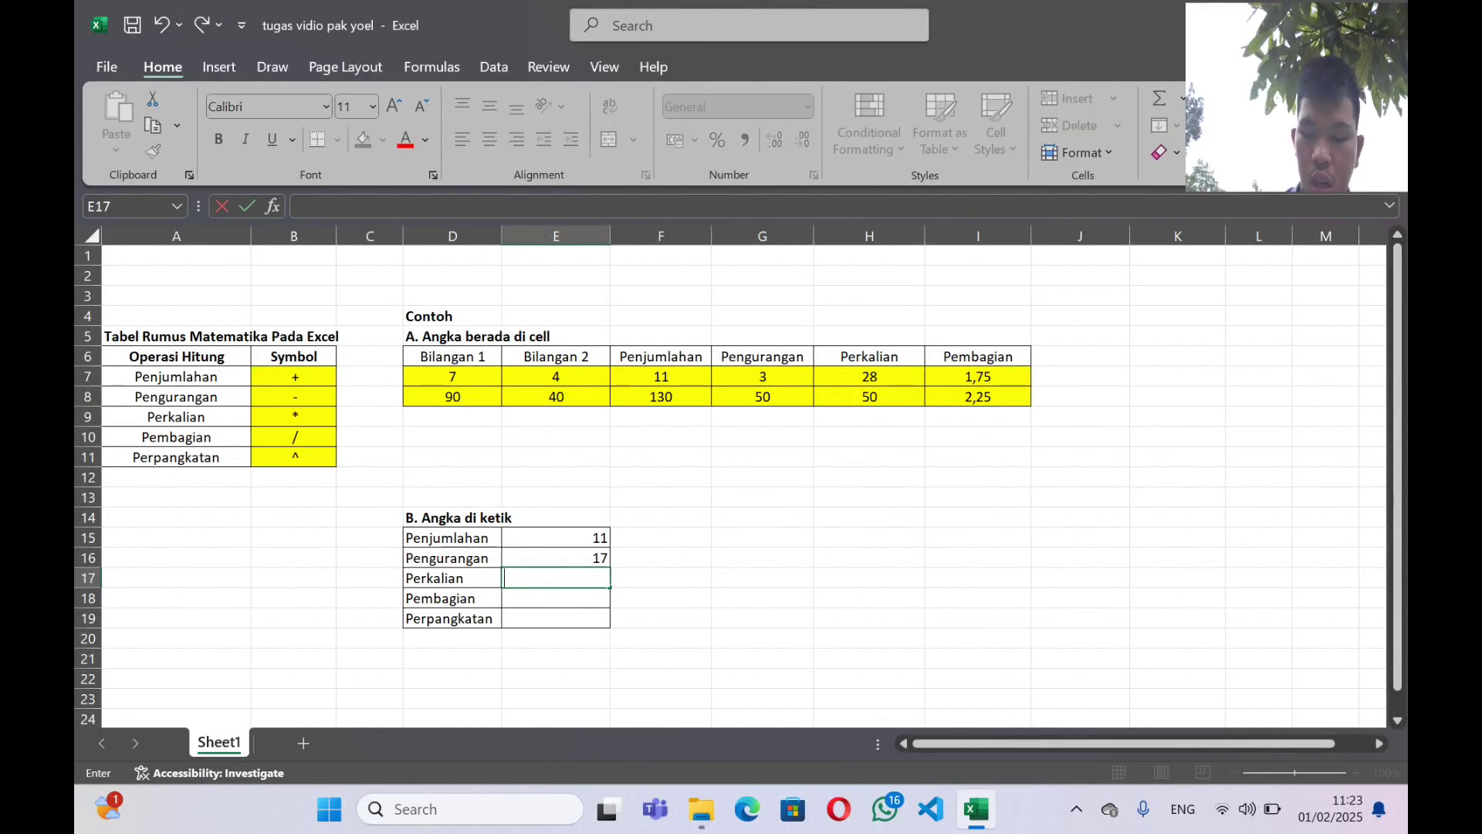
text(=)
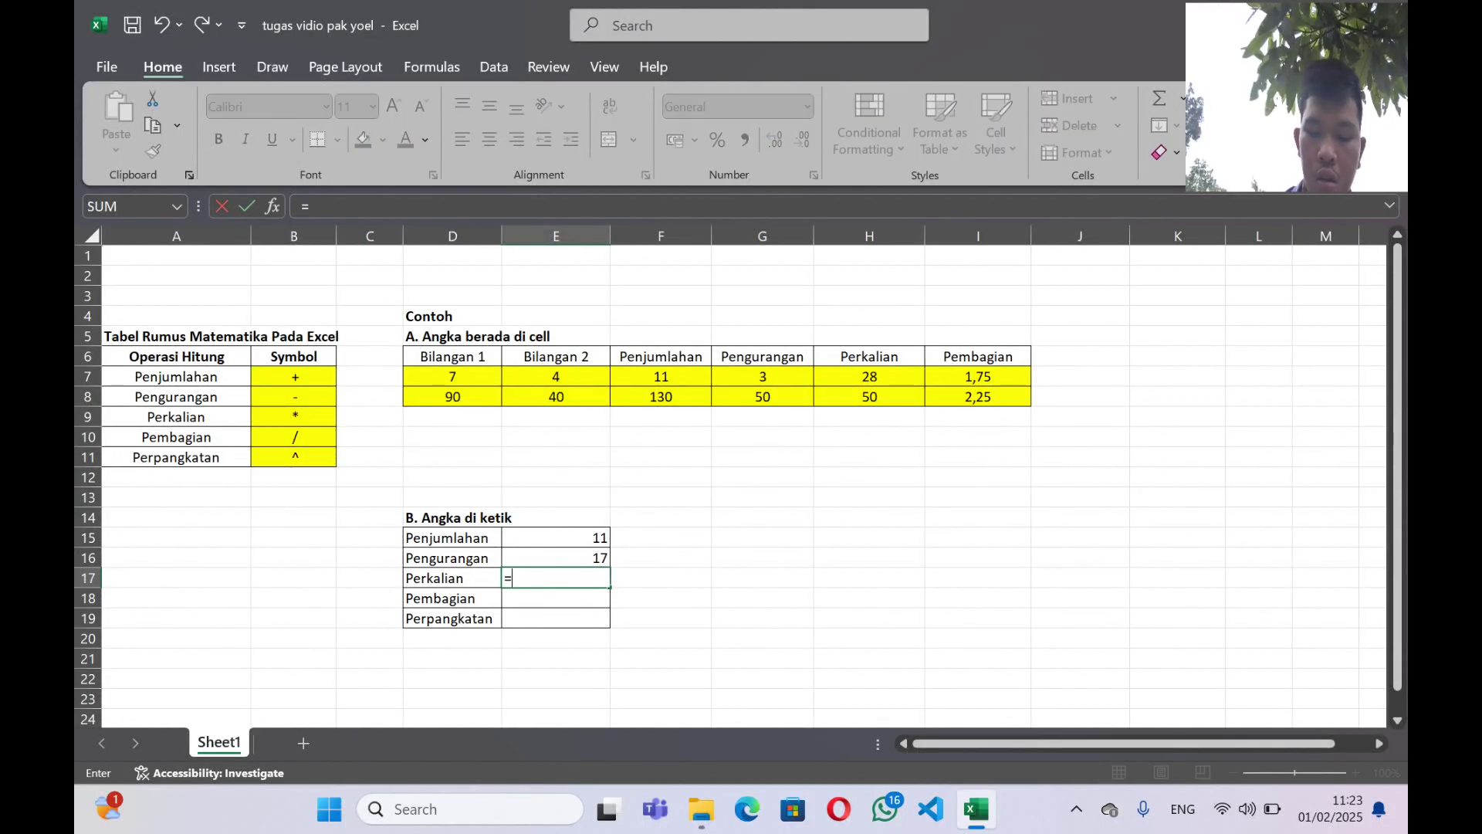
text(7*8)
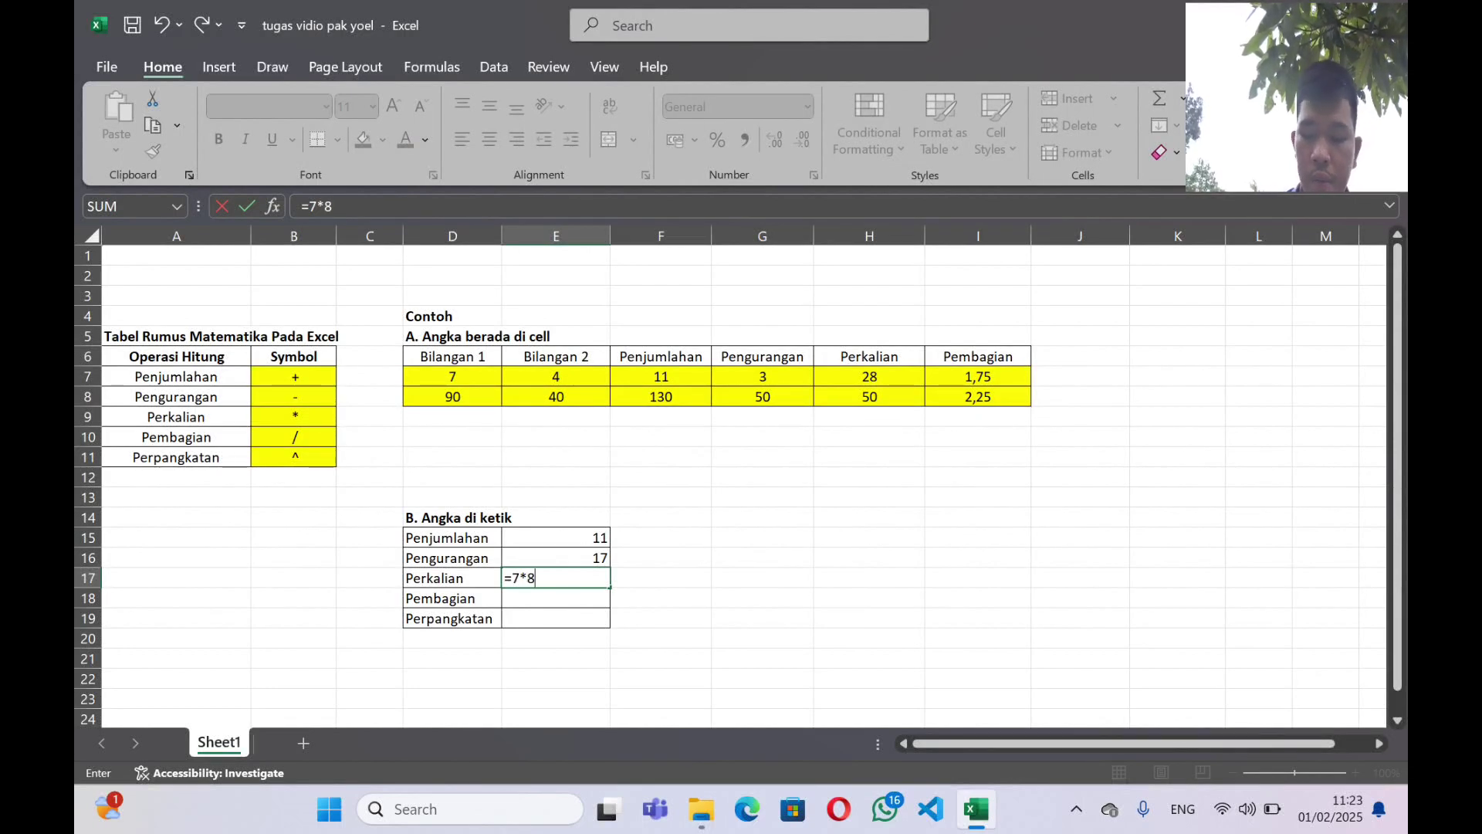
key(Return)
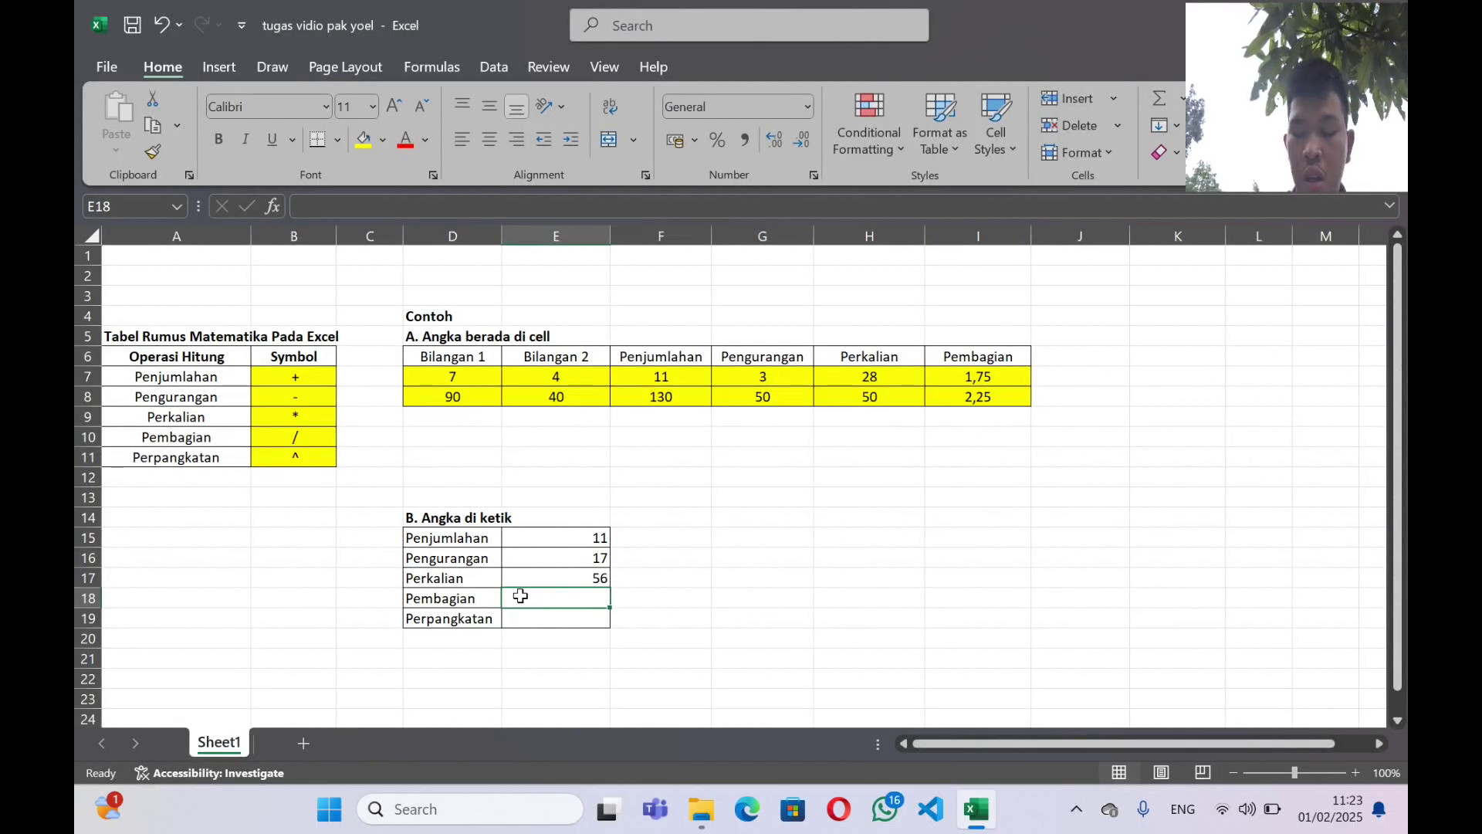
- Enter the formula =8/2 in cell E18 of the Pembagian row to divide two typed numbers
text(=)
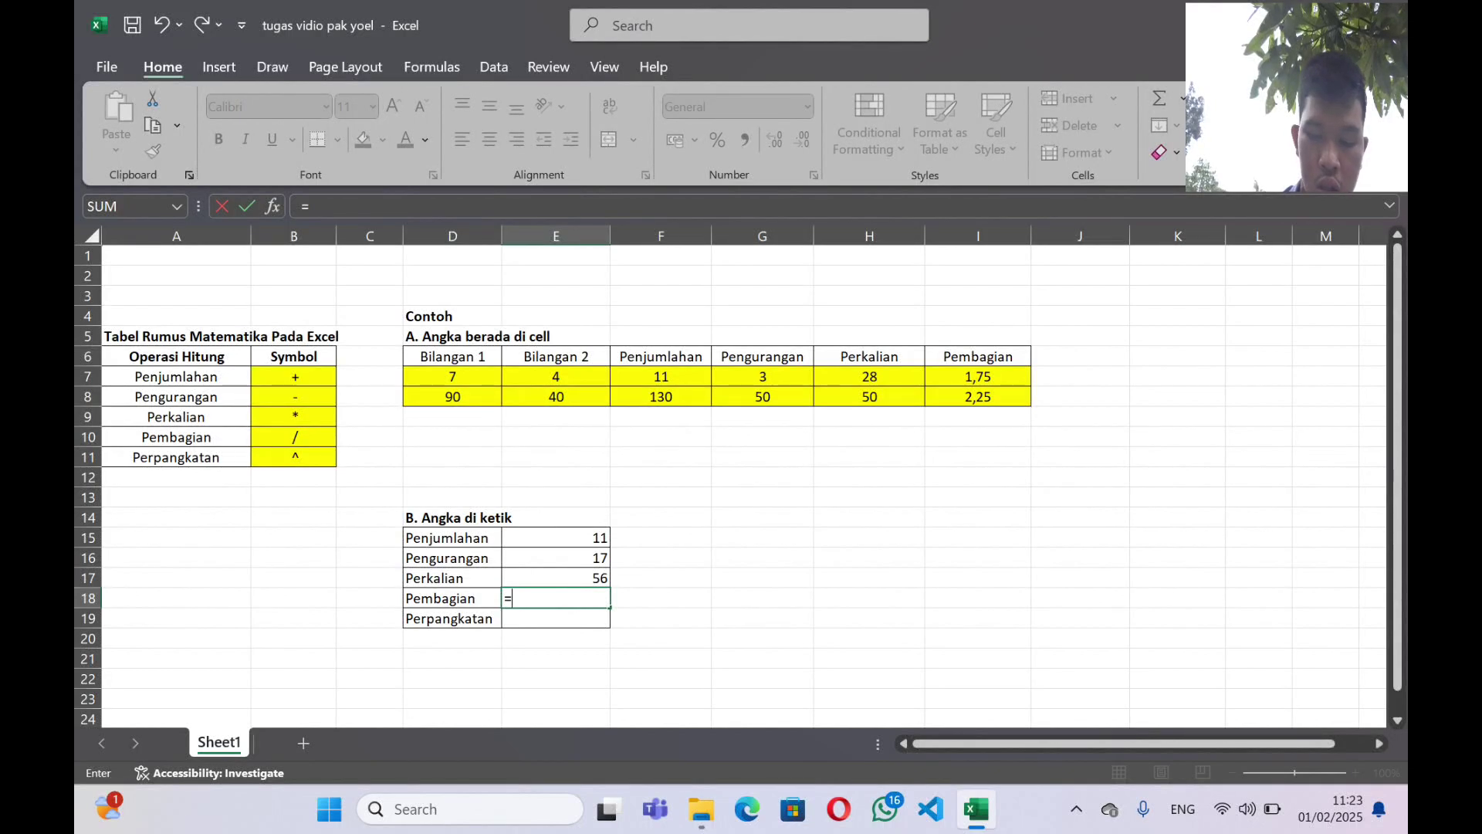
text(8)
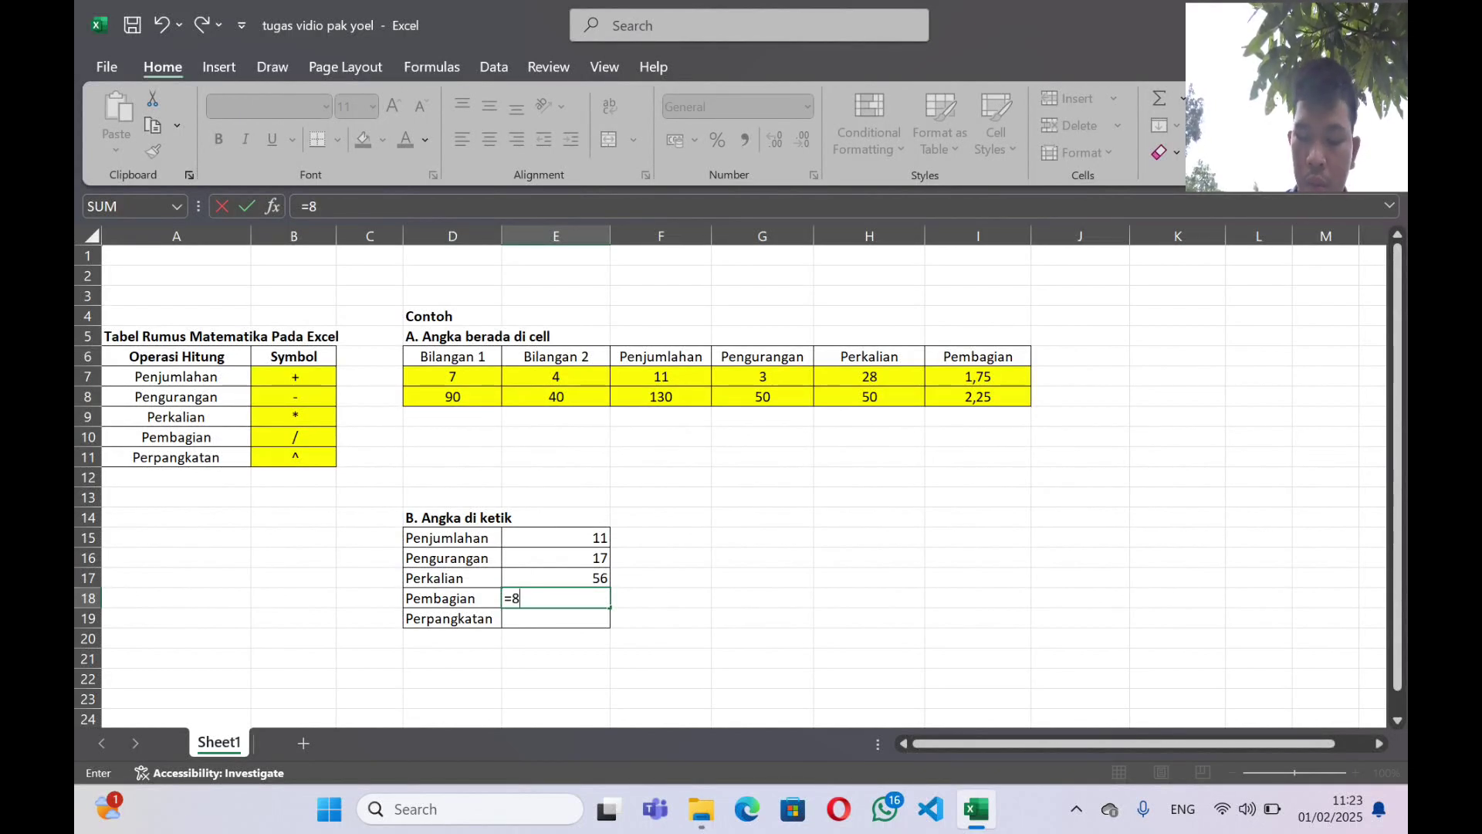
text(/)
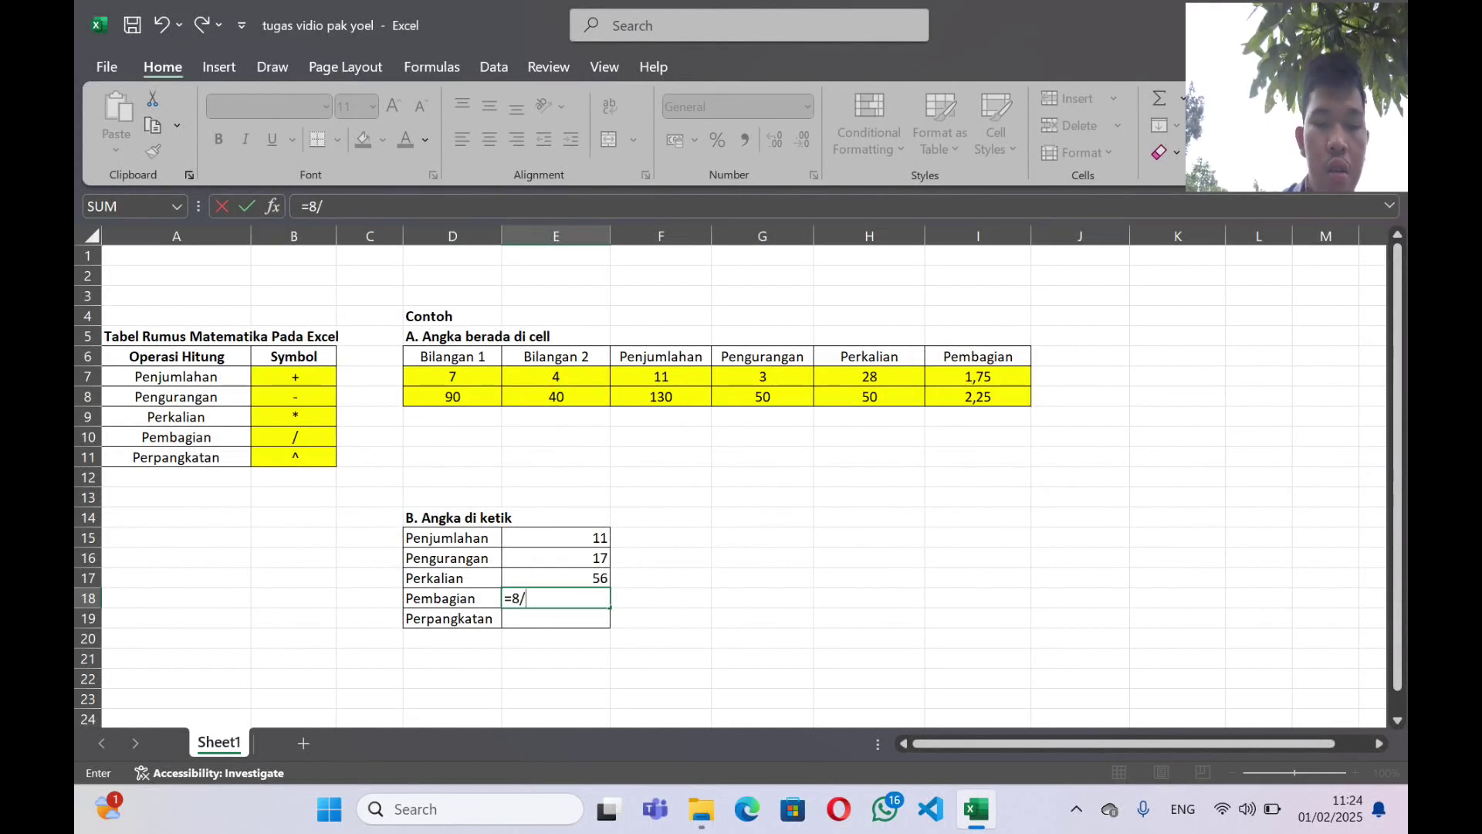
text(2)
key(Return)
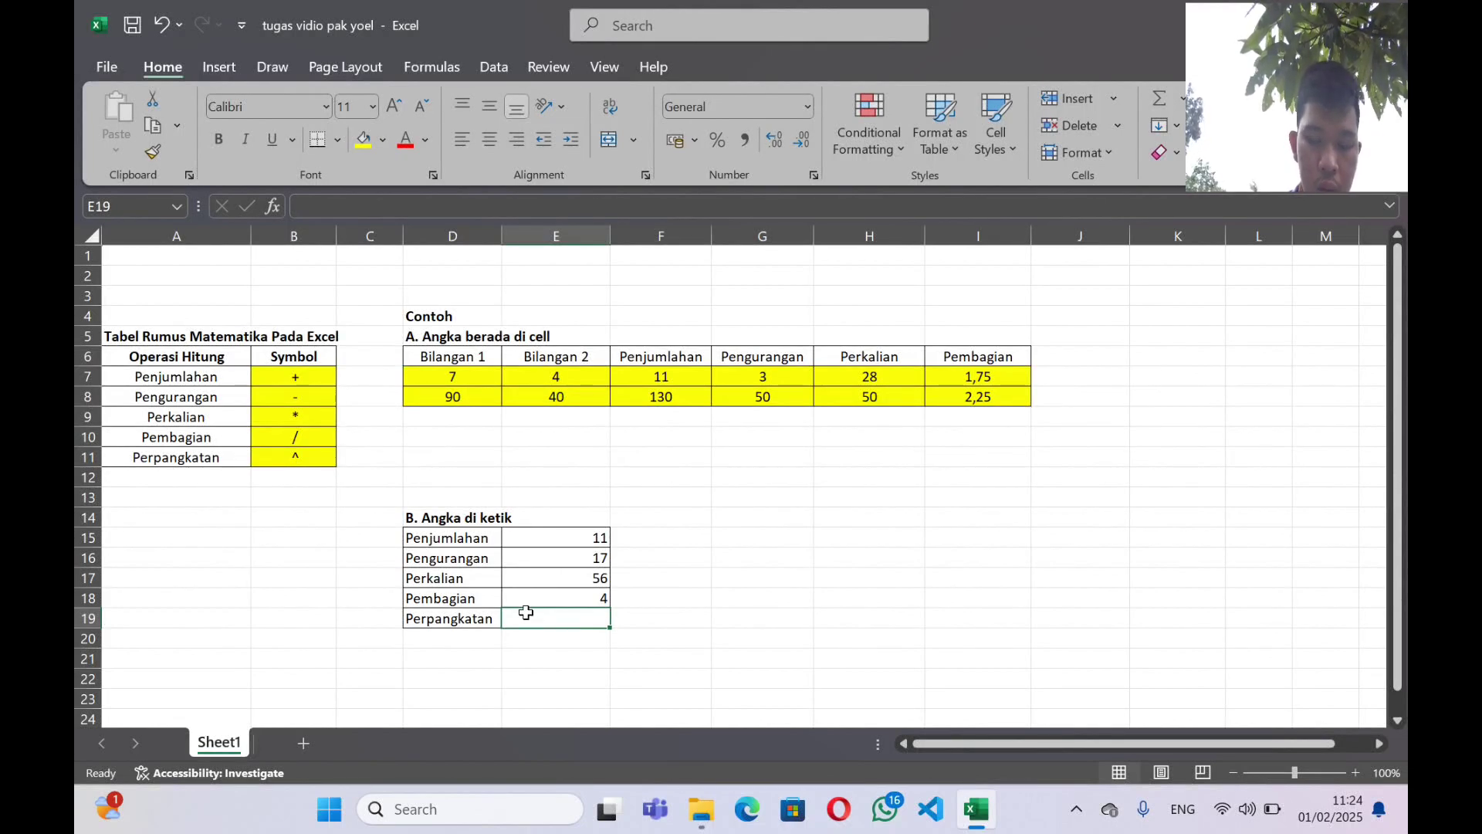
- Enter the formula =5^2 in cell E19 of the Perpangkatan row to raise a typed number to a power
text(5^2)
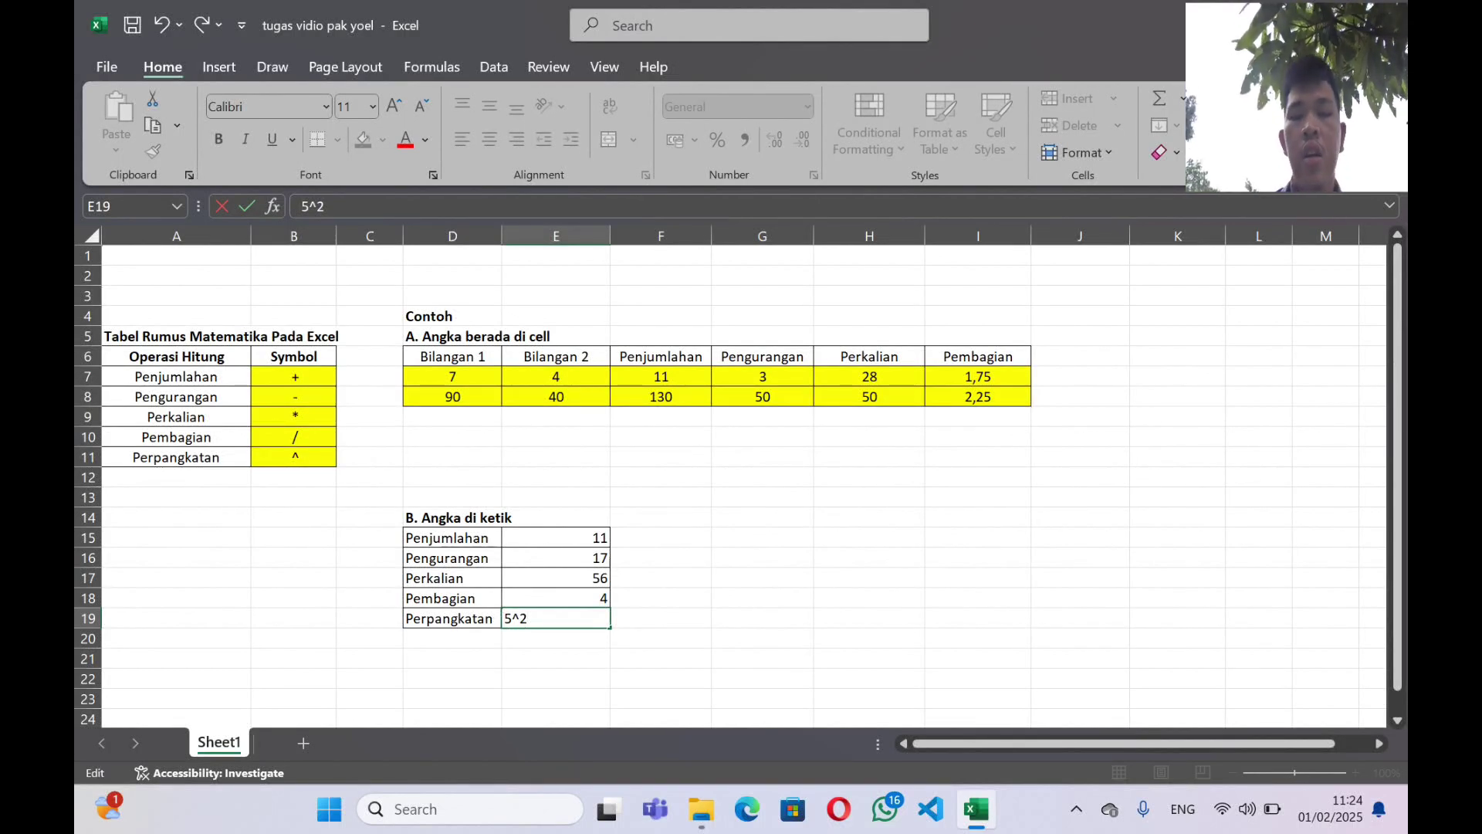
text(=)
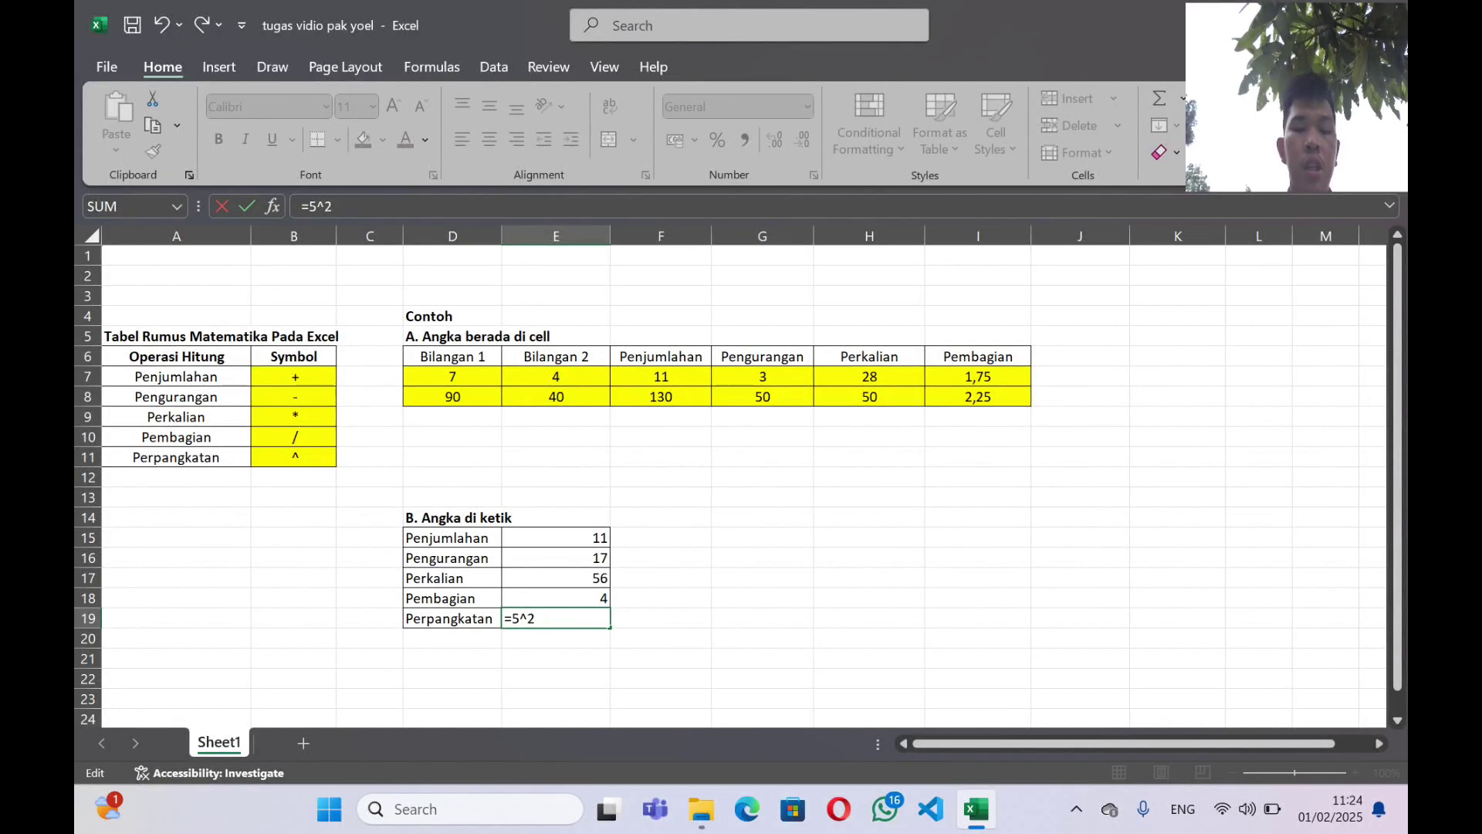
key(Return)
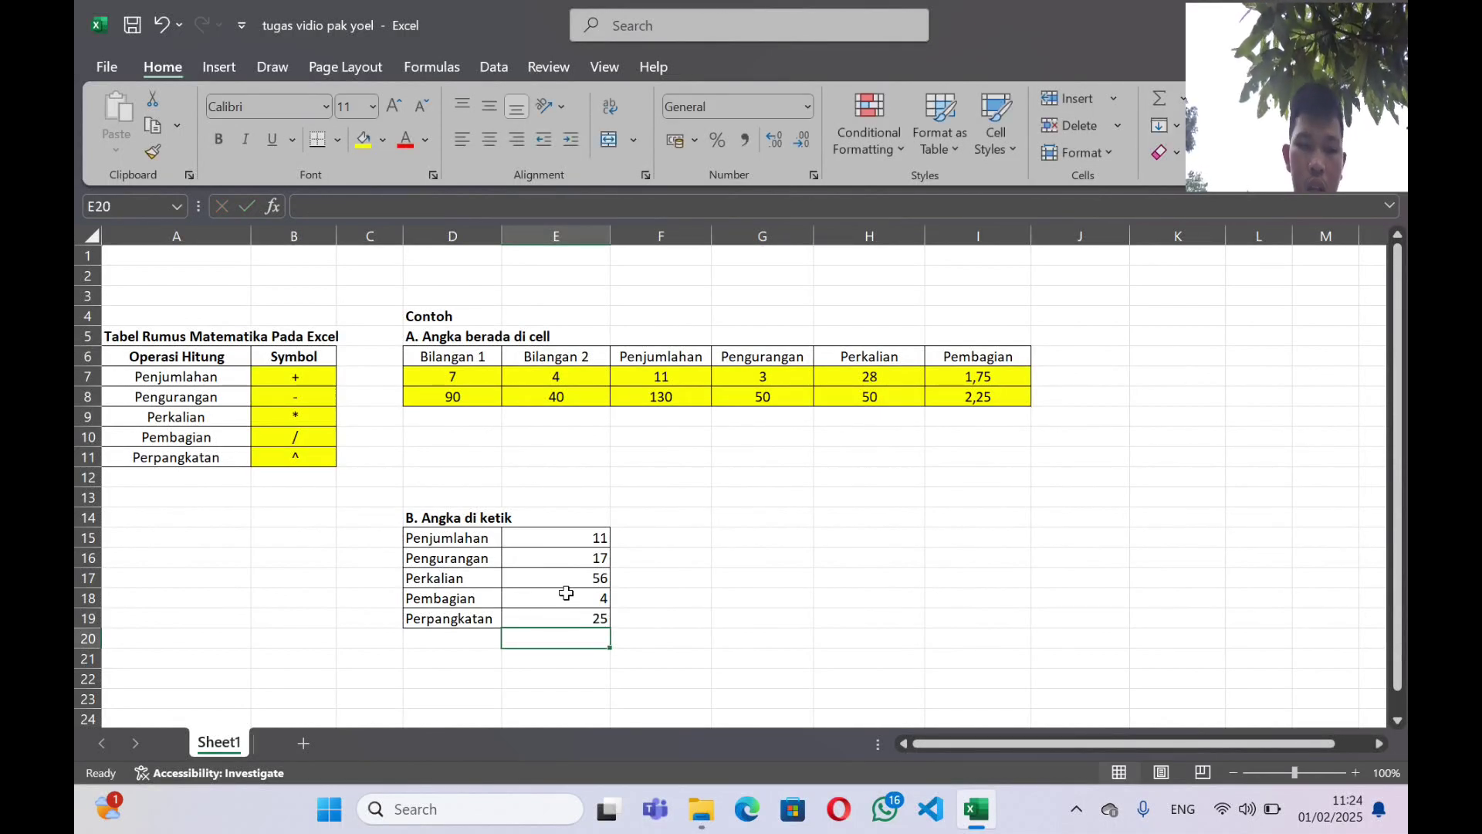
- Center the table B results in E15:E19 horizontally and fill those cells with standard yellow
drag(552, 538, 555, 625)
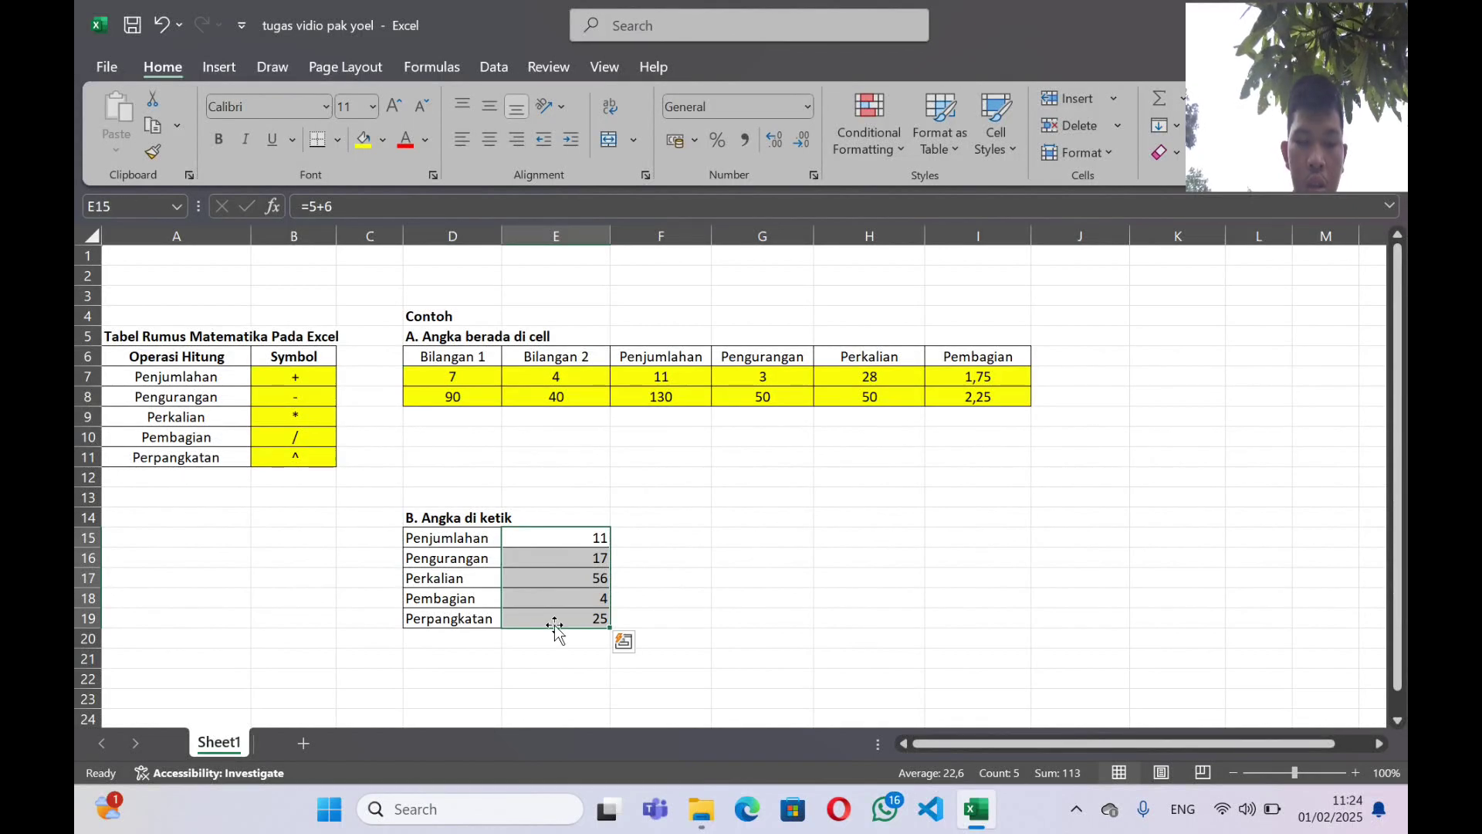
click(491, 139)
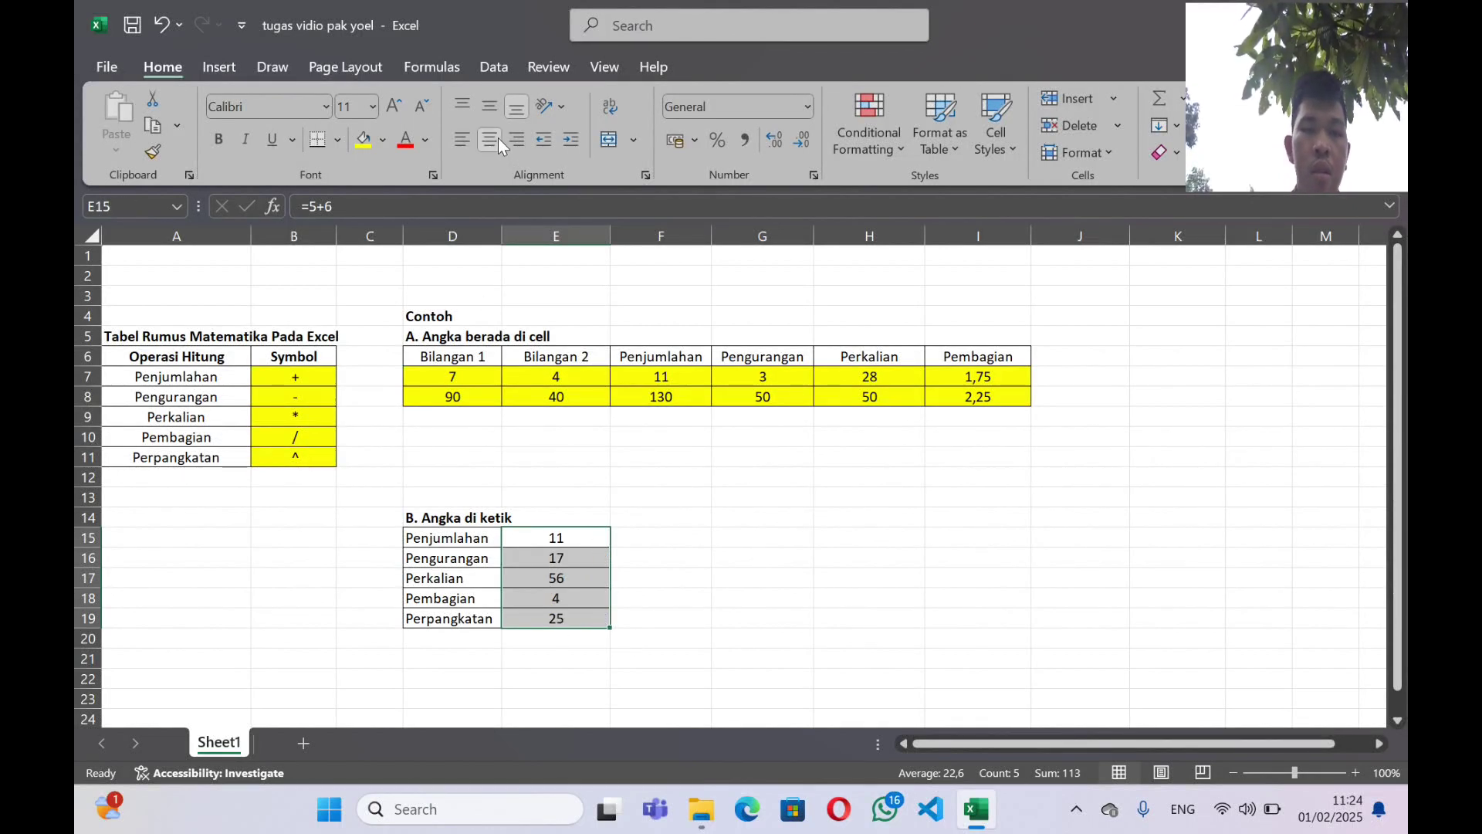
click(382, 140)
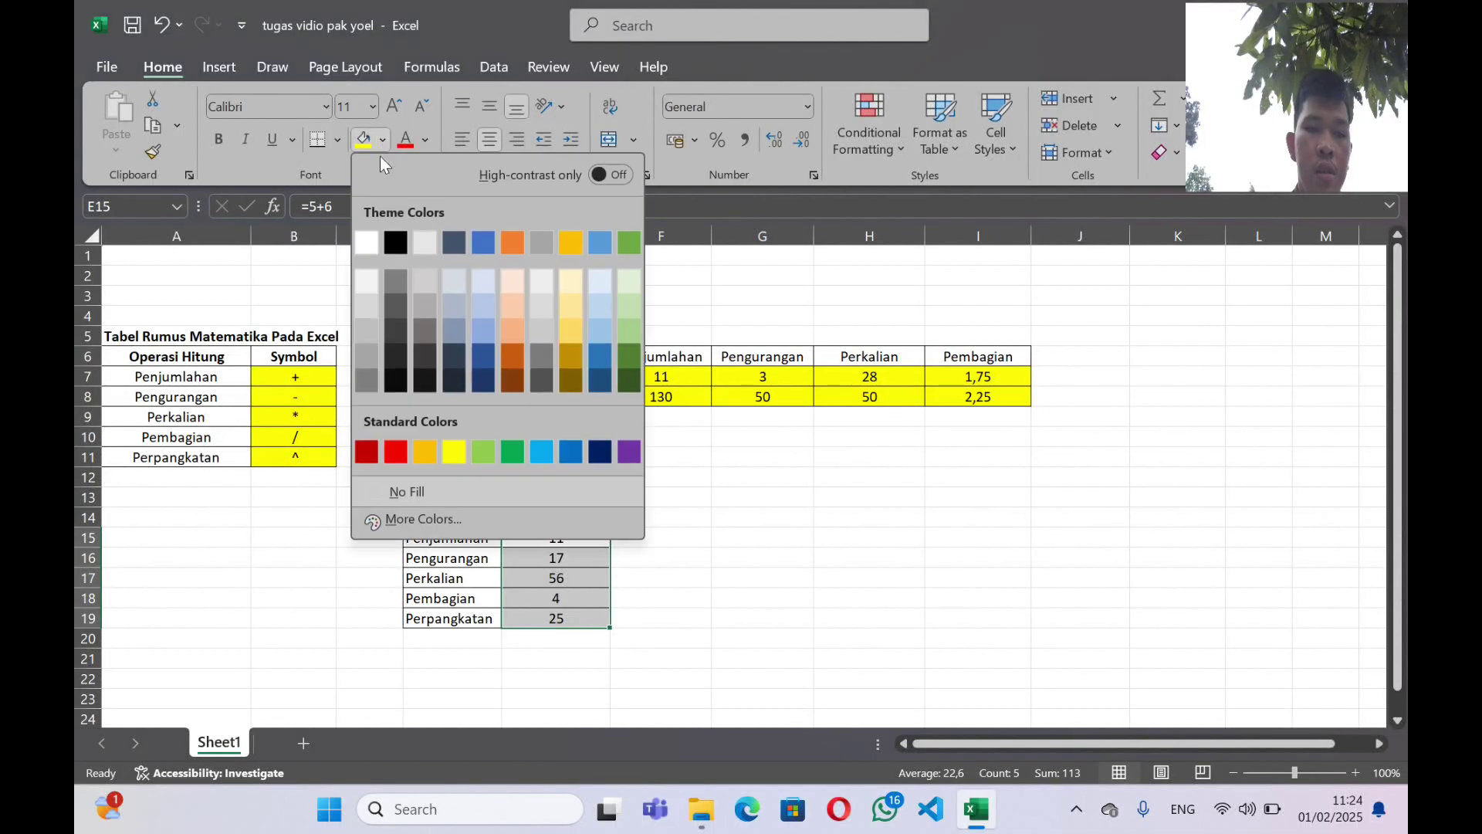
click(453, 451)
click(927, 598)
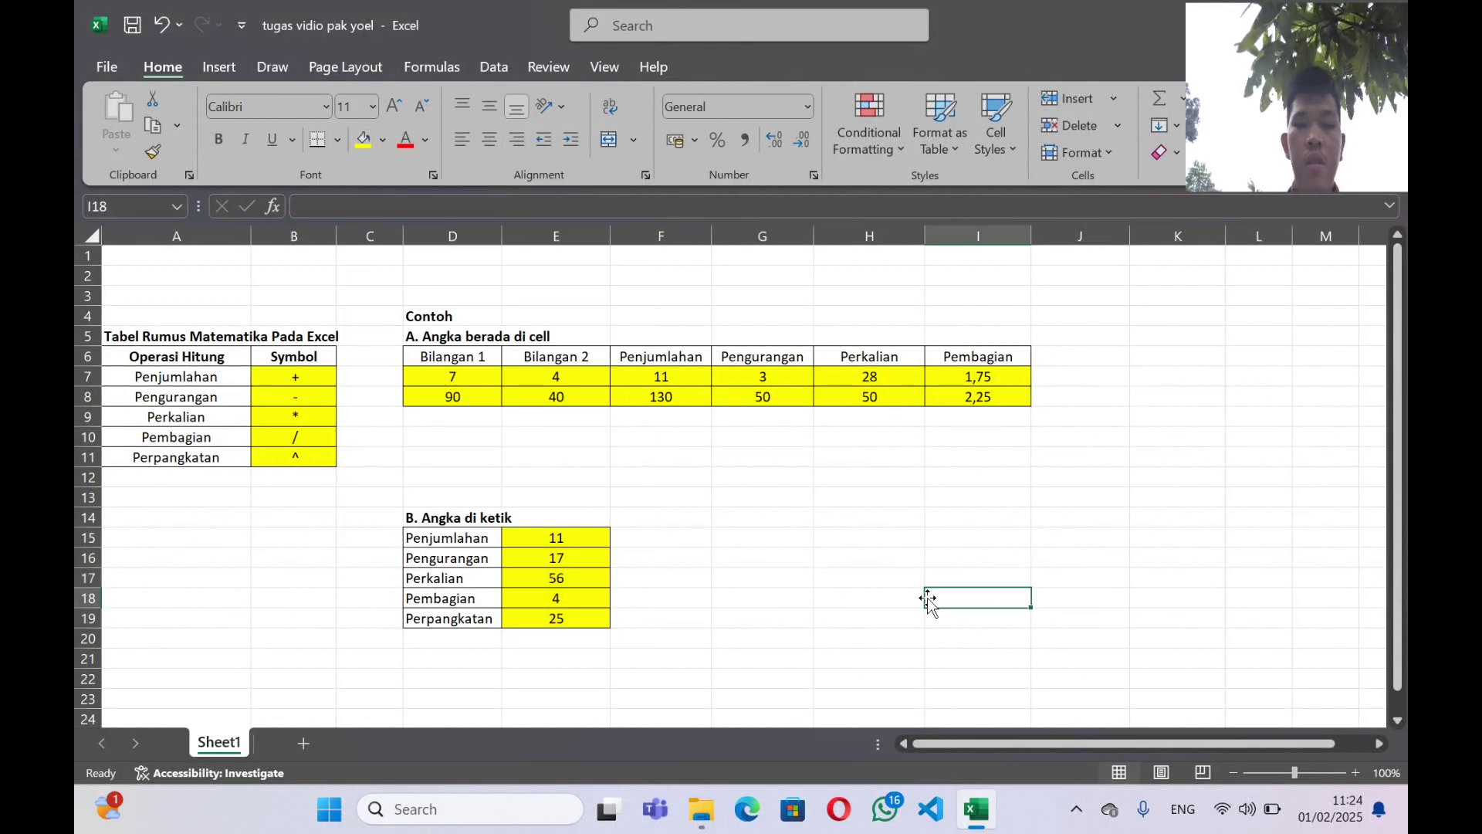